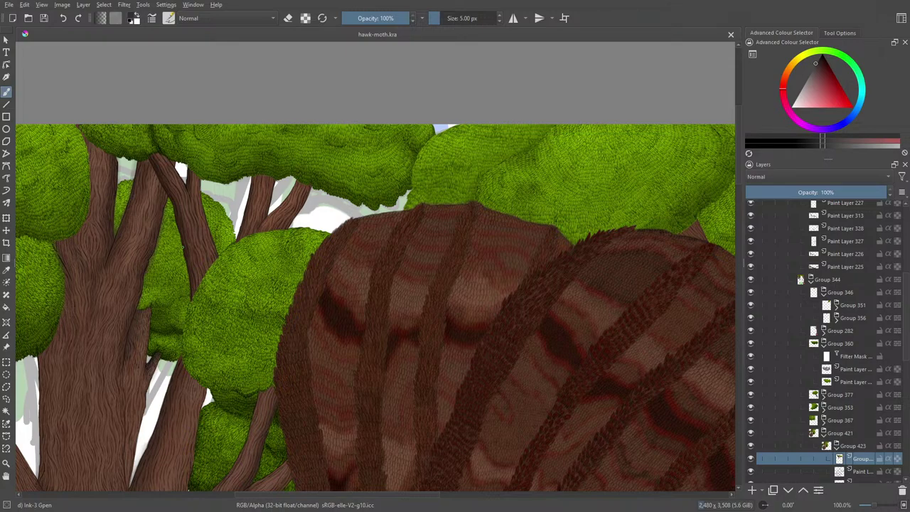
# Toggle the visibility of the topmost group inside Group 423 to check its contents, and lower that group's opacity to 61%
pyautogui.click(752, 459)
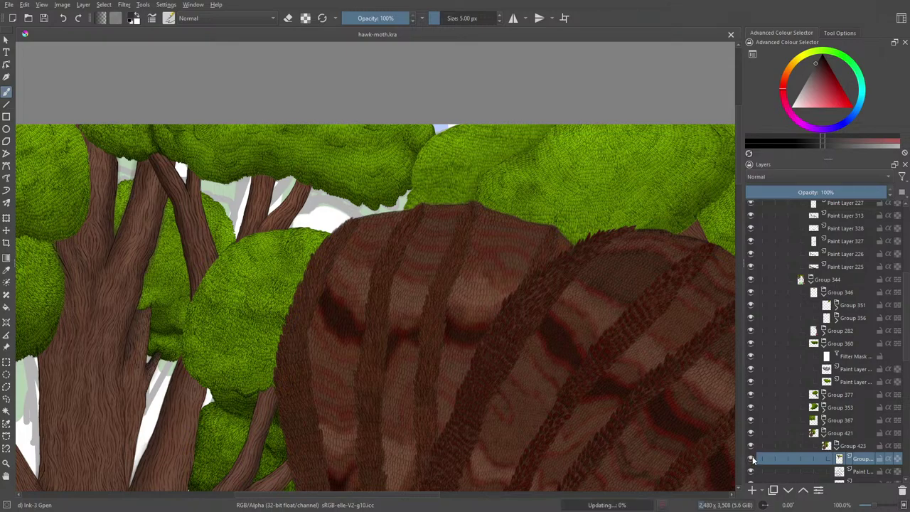
pyautogui.click(752, 459)
pyautogui.click(753, 460)
pyautogui.click(753, 460)
pyautogui.click(753, 460)
pyautogui.click(752, 460)
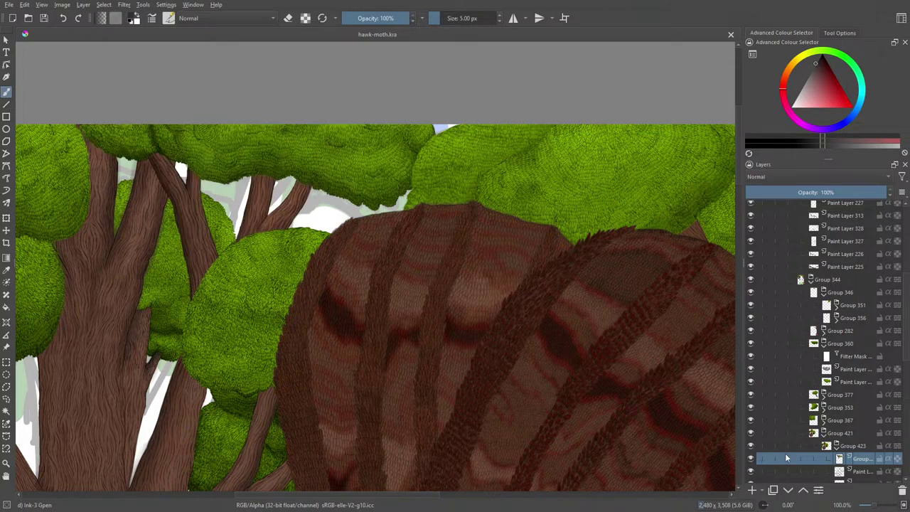
pyautogui.click(836, 190)
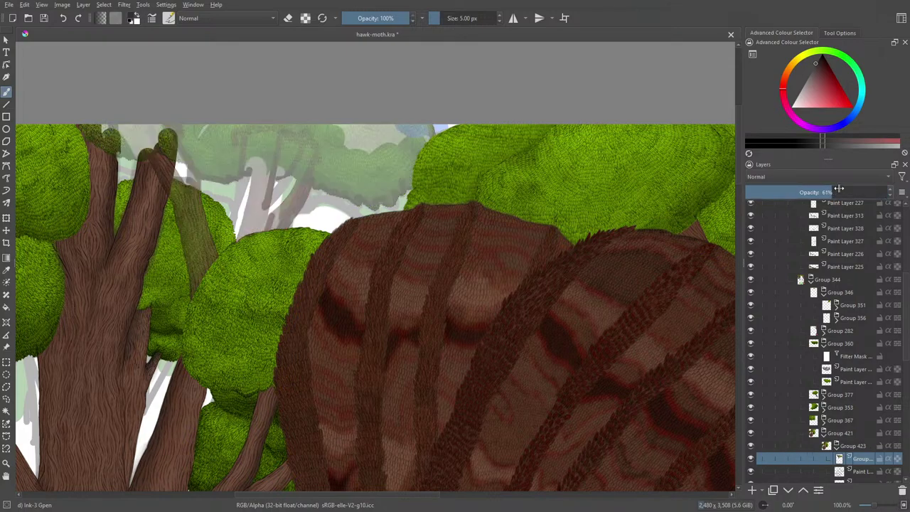
# Find the third paint layer in the innermost group of Group 423 and toggle its visibility to examine what it contains
pyautogui.scroll(-3, 907, 338)
pyautogui.moveTo(909, 361); pyautogui.dragTo(908, 417)
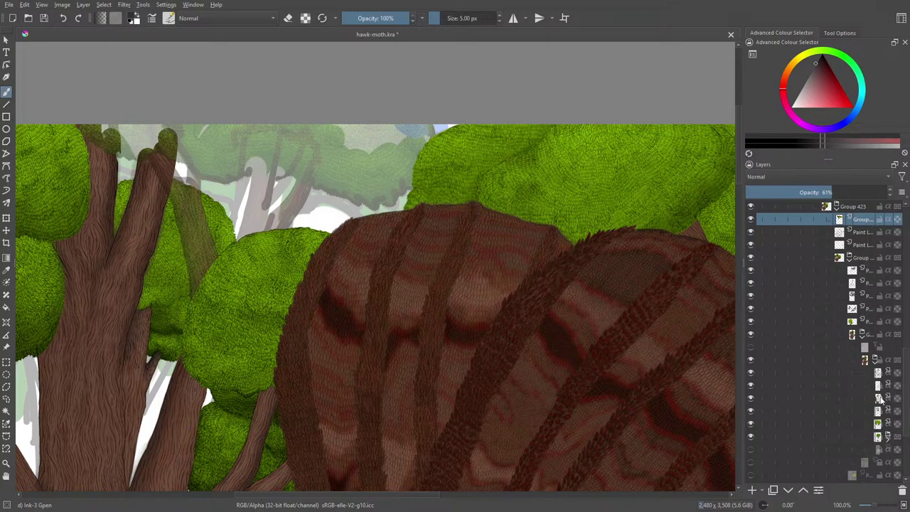
pyautogui.click(824, 401)
pyautogui.click(750, 401)
pyautogui.click(750, 400)
pyautogui.click(751, 400)
pyautogui.click(752, 400)
pyautogui.click(752, 400)
pyautogui.click(751, 400)
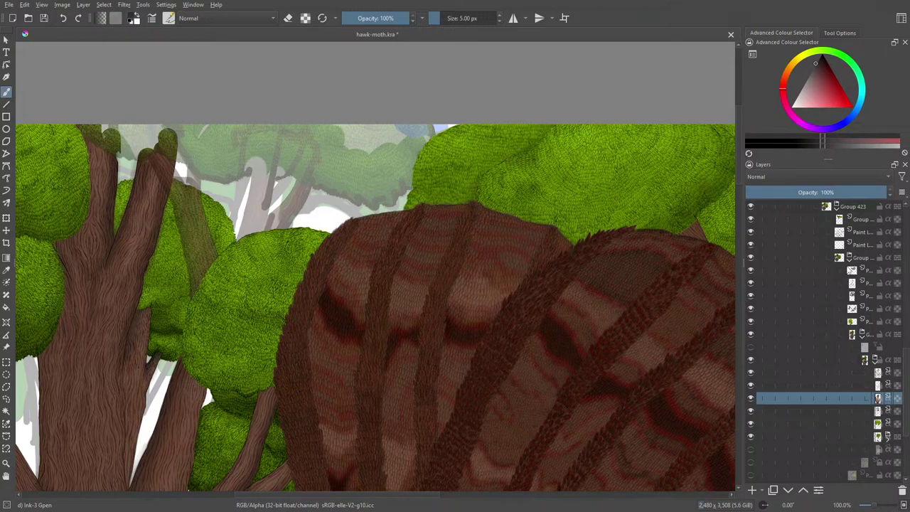
# Check the top two paint layers of the nested group in Group 423 and add a new paint layer between them
pyautogui.click(848, 271)
pyautogui.click(751, 271)
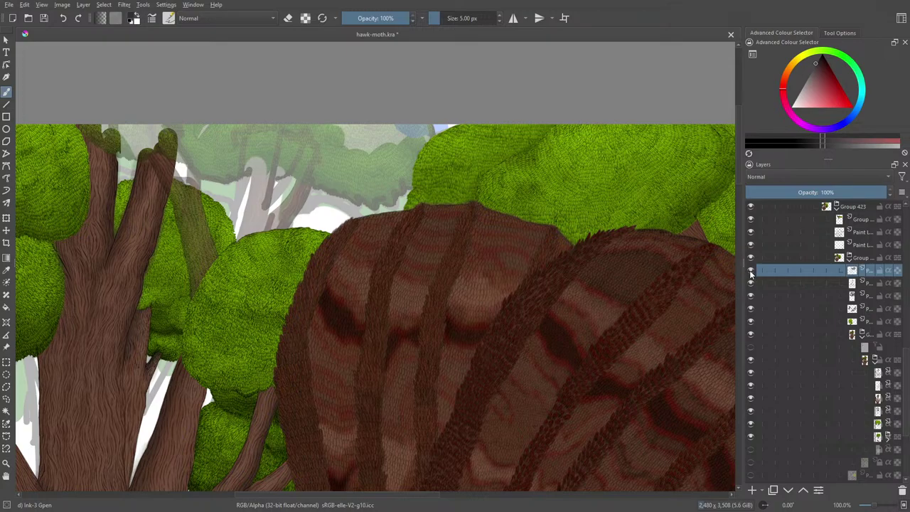
pyautogui.click(751, 283)
pyautogui.click(750, 284)
pyautogui.click(750, 283)
pyautogui.click(751, 284)
pyautogui.click(844, 286)
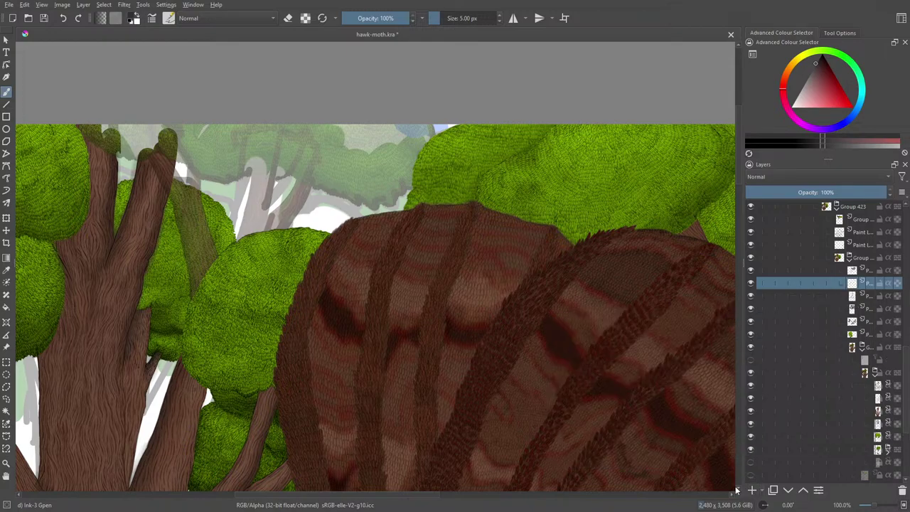
# Zoom in to 282.8% on the trunks beside the moth and examine which paint layer and subgroup hold the surrounding foliage
pyautogui.moveTo(329, 498); pyautogui.dragTo(279, 495)
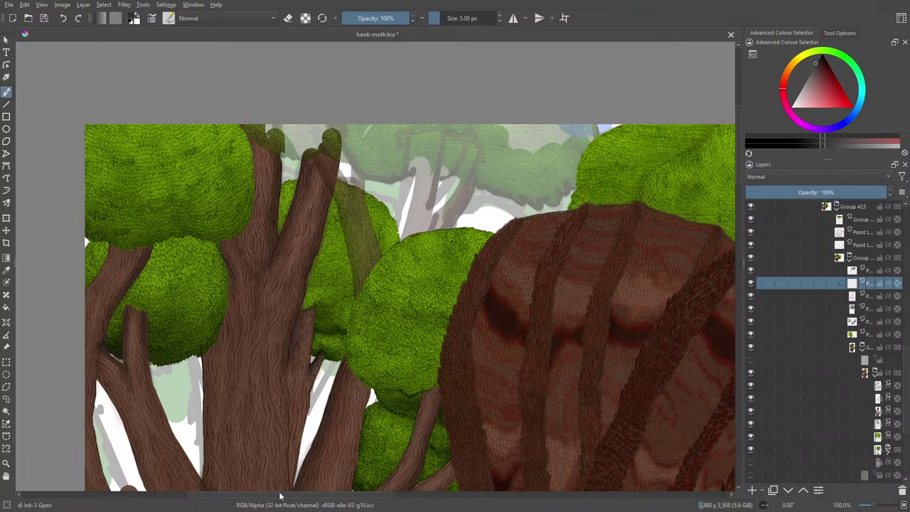
pyautogui.moveTo(877, 506); pyautogui.dragTo(882, 507)
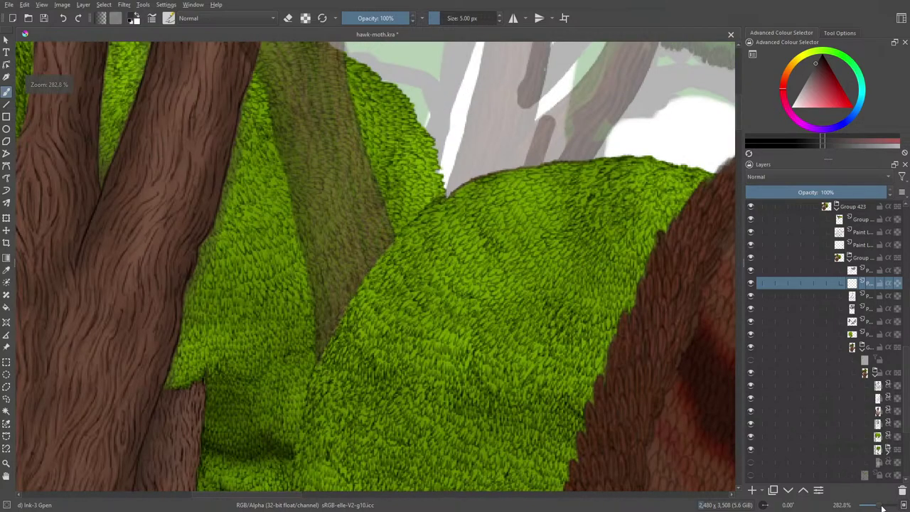
pyautogui.moveTo(738, 118)
pyautogui.mouseDown()
pyautogui.moveTo(735, 102)
pyautogui.moveTo(747, 146)
pyautogui.moveTo(738, 118)
pyautogui.moveTo(747, 121)
pyautogui.mouseUp()
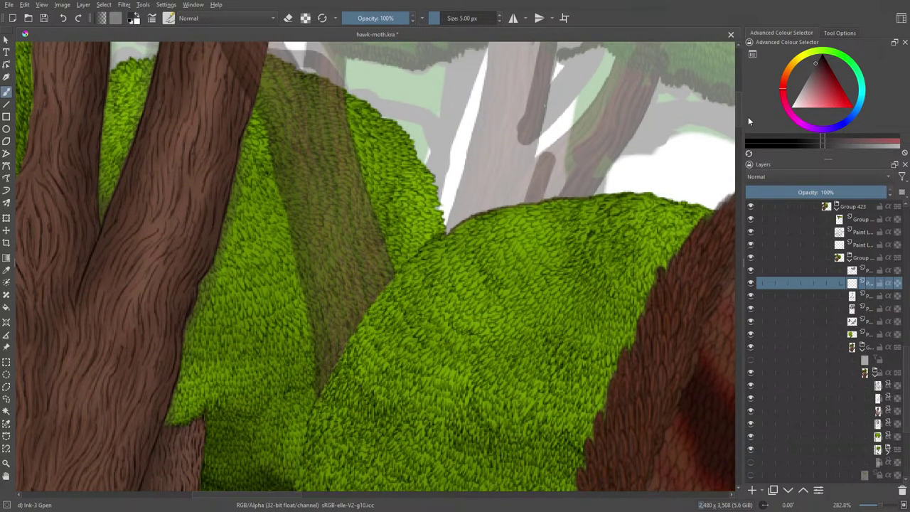
pyautogui.click(750, 334)
pyautogui.click(751, 334)
pyautogui.click(861, 347)
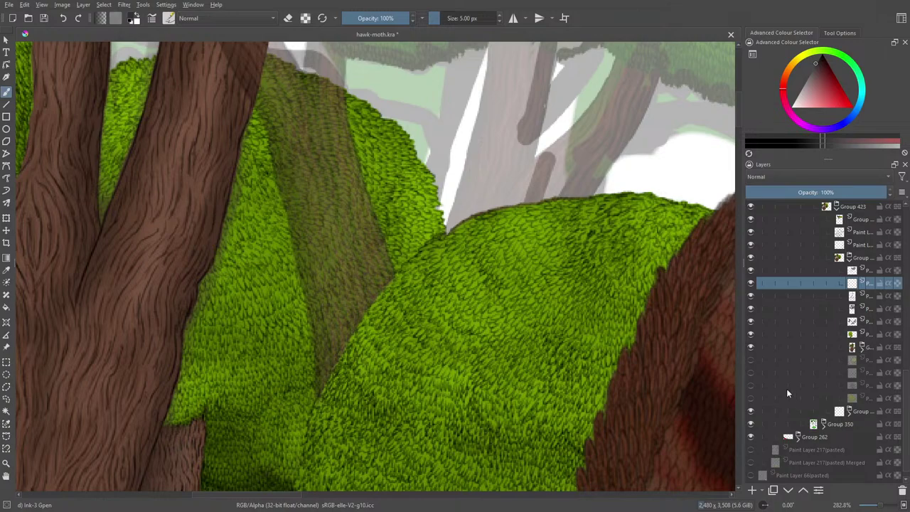
pyautogui.click(750, 347)
pyautogui.click(751, 346)
pyautogui.click(863, 349)
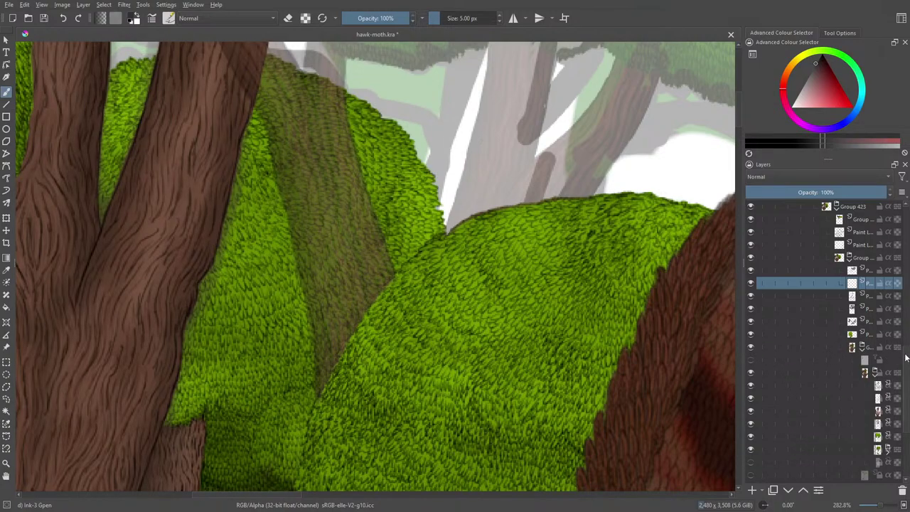
# Hide the foliage layer and foliage group in the innermost group to uncover the sketched background trunks
pyautogui.scroll(-1, 887, 380)
pyautogui.click(751, 404)
pyautogui.click(751, 417)
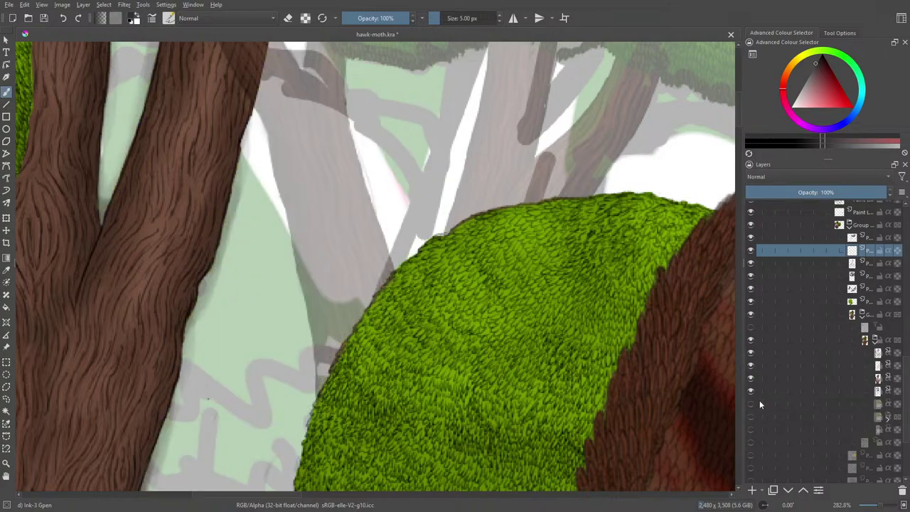
pyautogui.scroll(1, 905, 353)
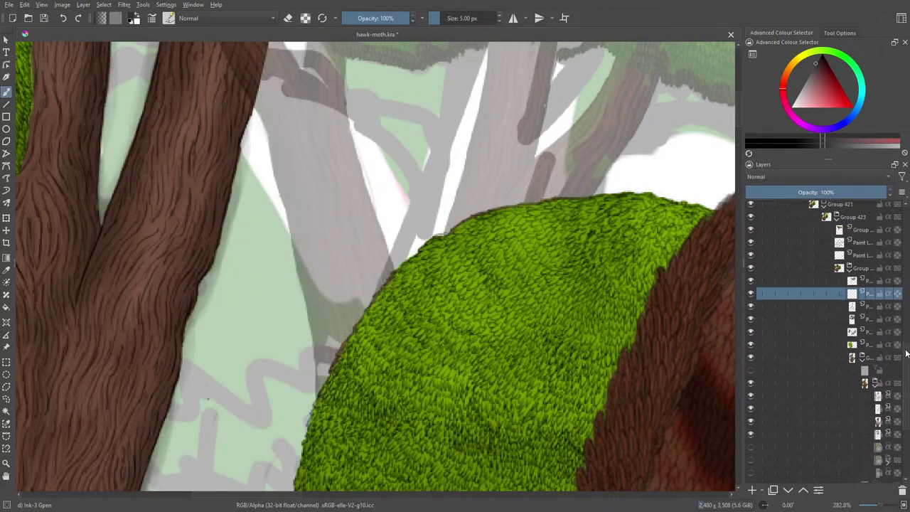
pyautogui.scroll(1, 906, 352)
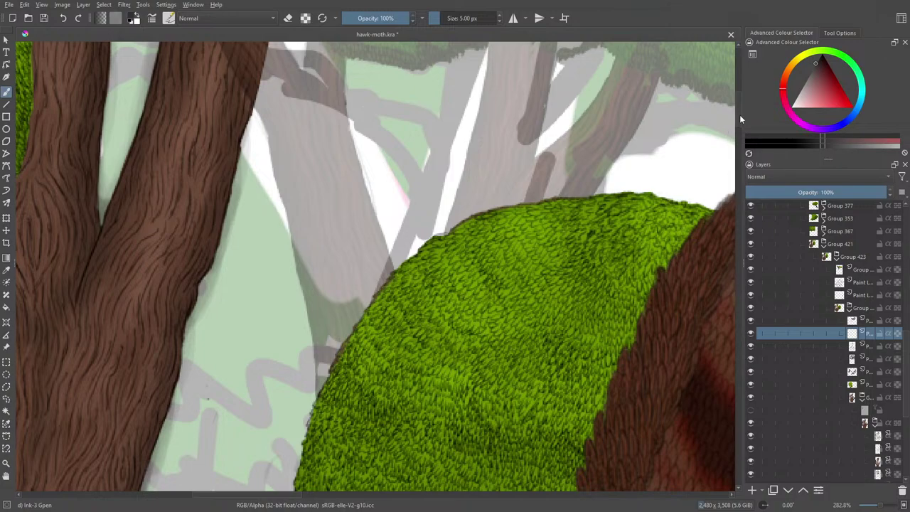
# Choose the Pencil-2 brush preset with a size of 3.65 px and black as the painting colour
pyautogui.scroll(3, 735, 112)
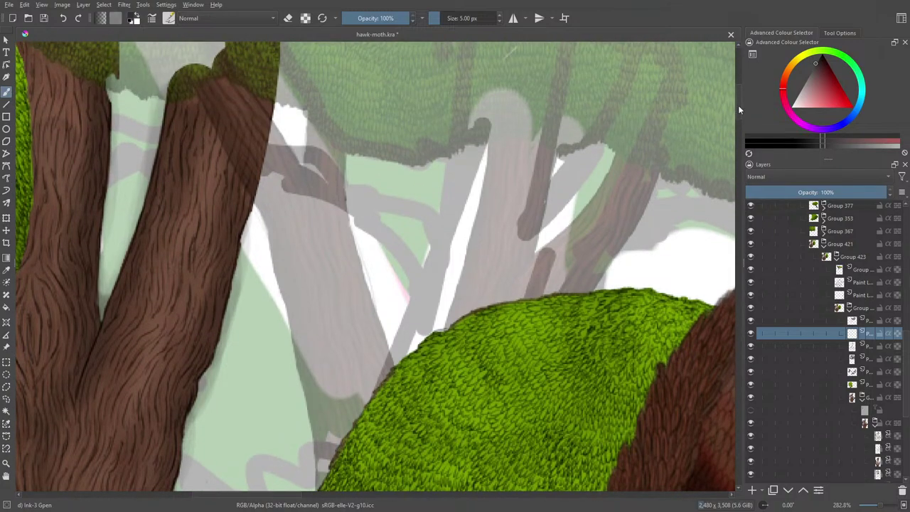
pyautogui.click(169, 18)
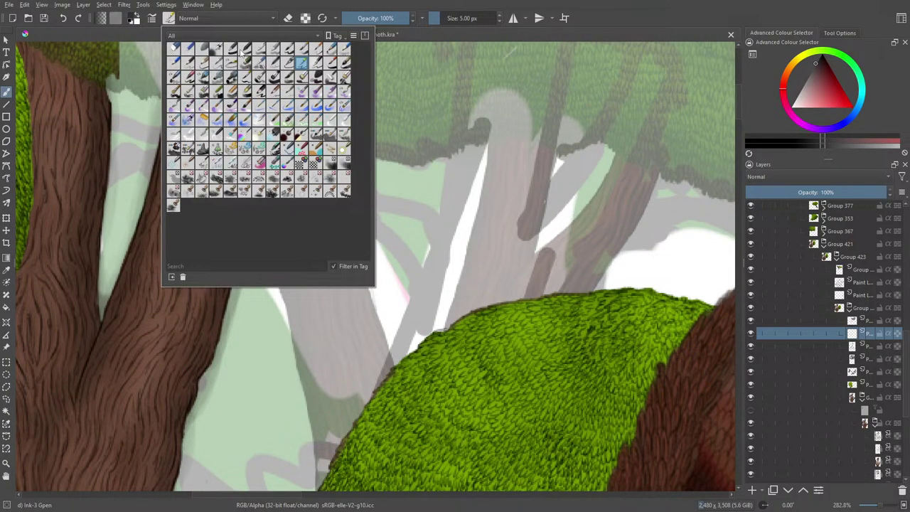
pyautogui.click(188, 63)
pyautogui.rightClick(437, 224)
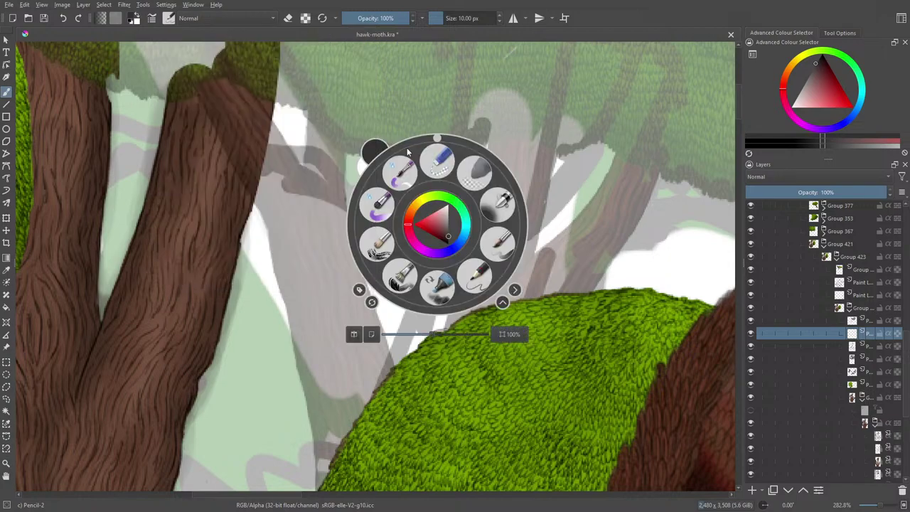
pyautogui.click(424, 62)
pyautogui.click(439, 19)
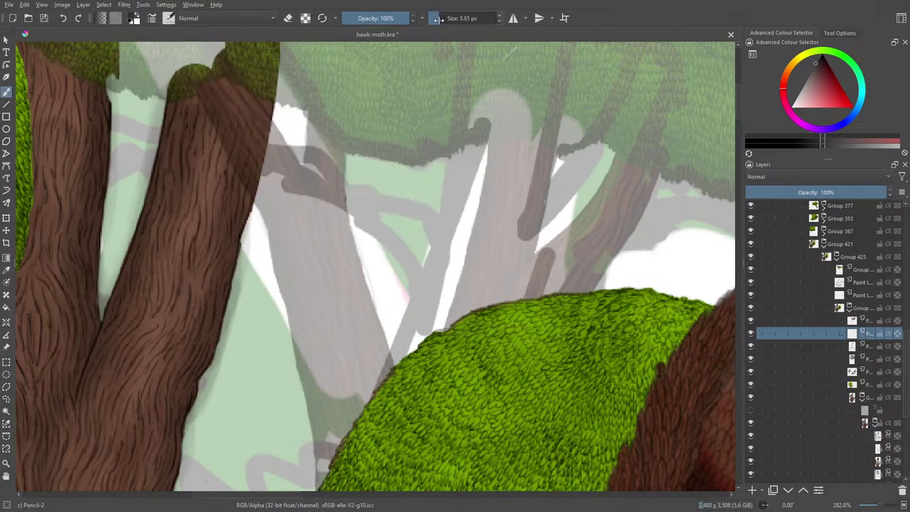
pyautogui.rightClick(354, 162)
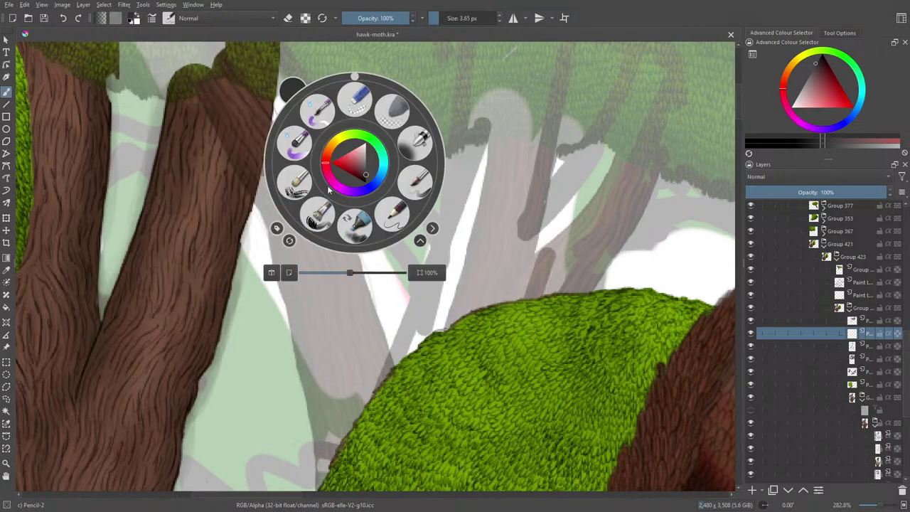
pyautogui.click(366, 179)
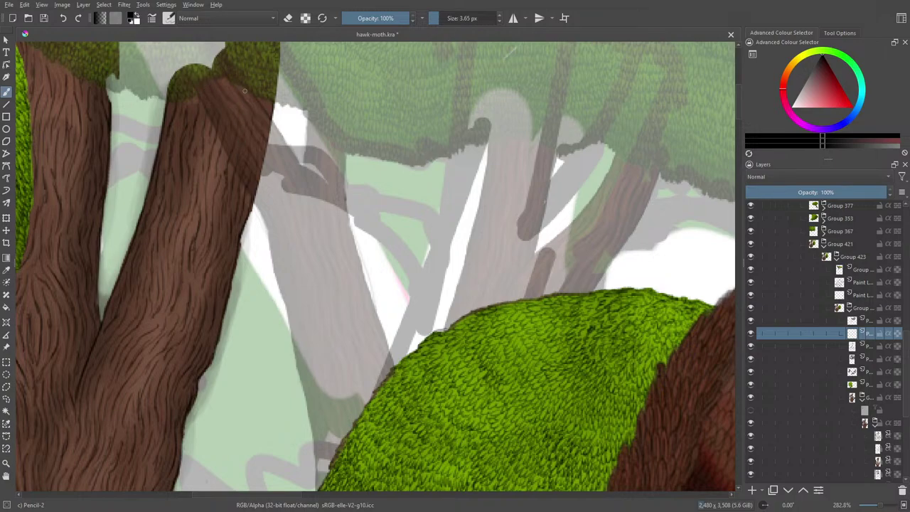
# Outline the left sketched background trunk and its forking branches in pencil, touching up with the Eraser Circle brush
pyautogui.moveTo(738, 104); pyautogui.dragTo(745, 130)
pyautogui.scroll(5, 743, 121)
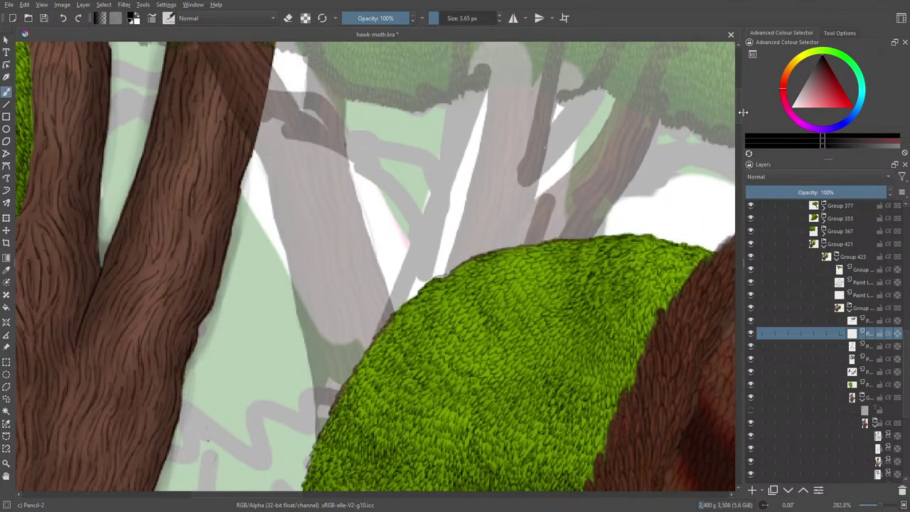
pyautogui.scroll(2, 743, 110)
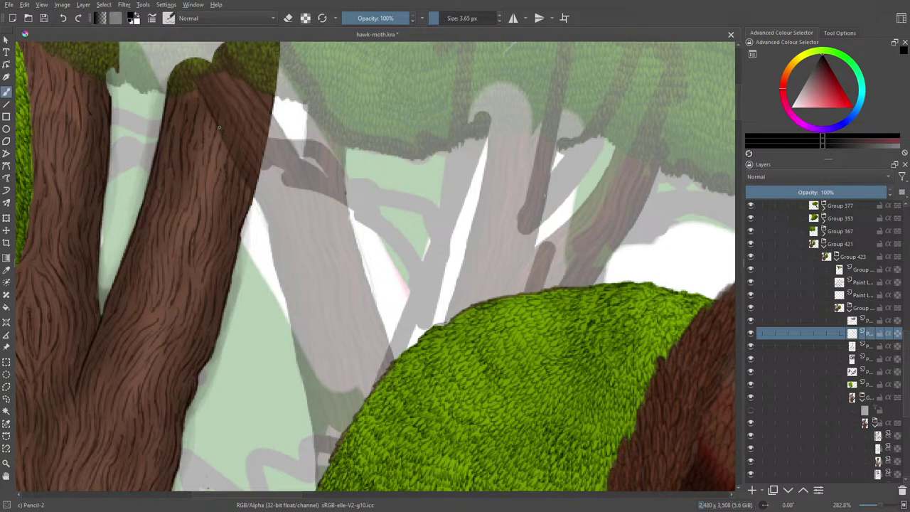
pyautogui.moveTo(248, 183)
pyautogui.mouseDown()
pyautogui.moveTo(292, 324)
pyautogui.moveTo(321, 485)
pyautogui.mouseUp()
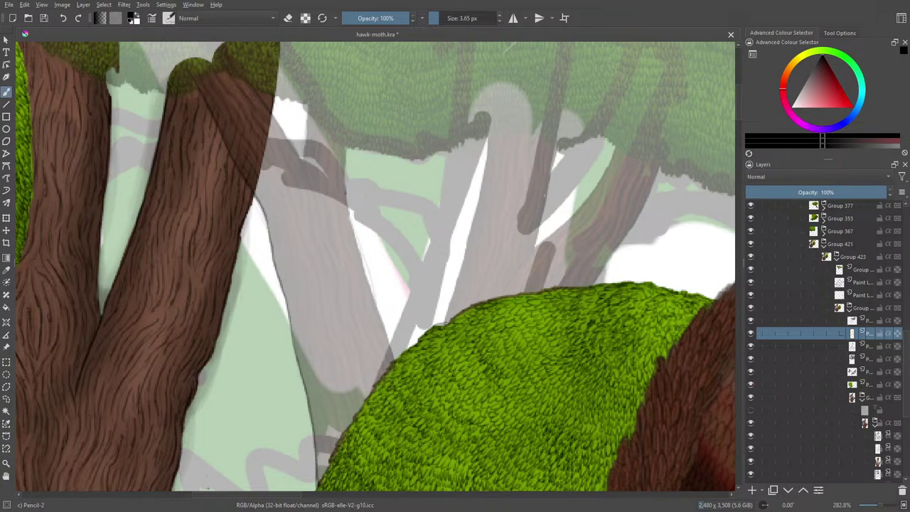
pyautogui.press('e')
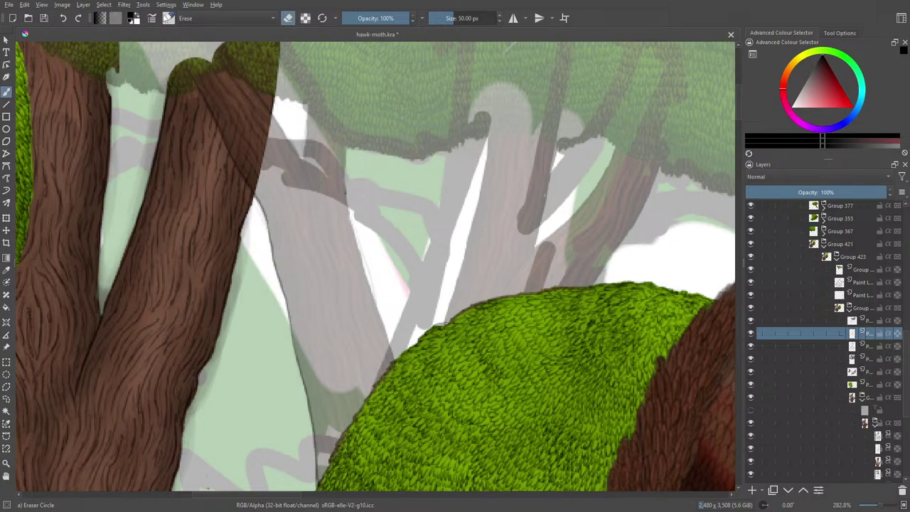
pyautogui.moveTo(346, 175); pyautogui.dragTo(348, 184)
pyautogui.press('e')
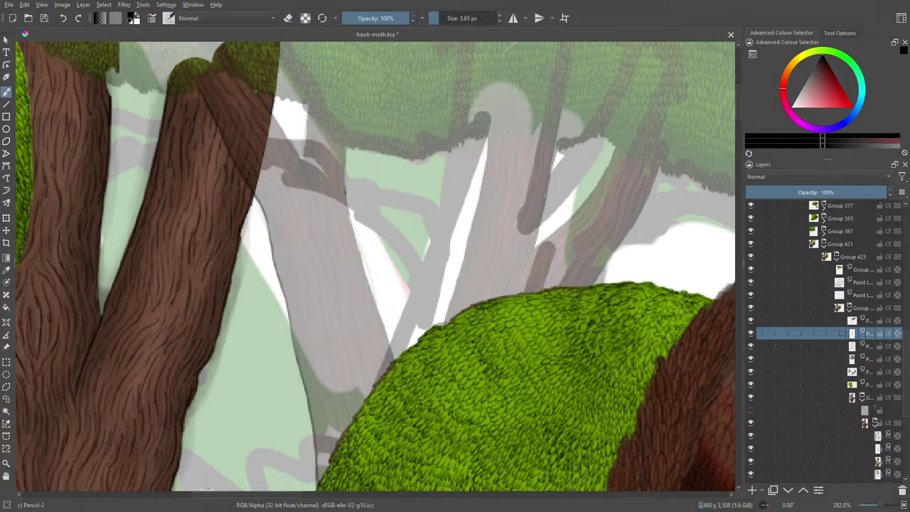
pyautogui.moveTo(268, 108); pyautogui.dragTo(317, 199)
pyautogui.moveTo(307, 111); pyautogui.dragTo(302, 168)
pyautogui.moveTo(346, 147)
pyautogui.mouseDown()
pyautogui.moveTo(353, 220)
pyautogui.moveTo(343, 225)
pyautogui.moveTo(394, 355)
pyautogui.mouseUp()
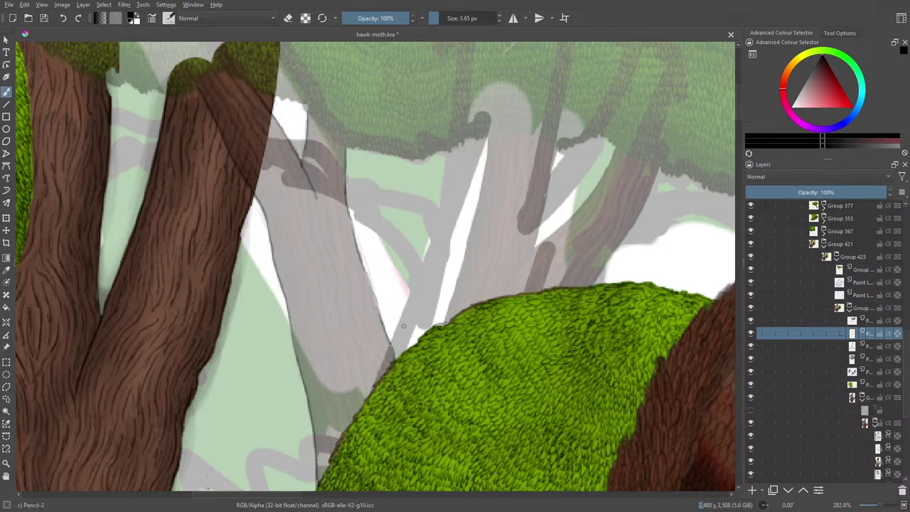
# Outline both edges of the middle background trunk and the curved branch forking off beside it
pyautogui.moveTo(489, 139); pyautogui.dragTo(443, 327)
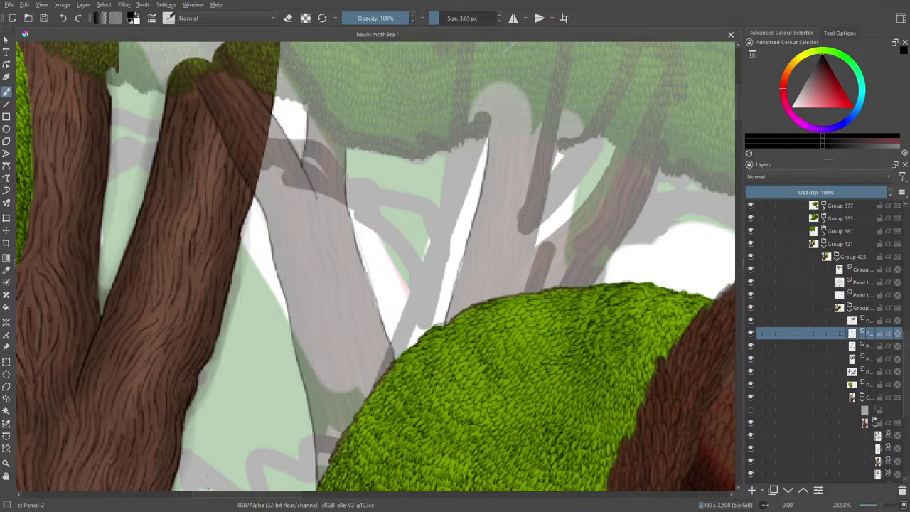
pyautogui.moveTo(554, 150); pyautogui.dragTo(533, 250)
pyautogui.moveTo(614, 147)
pyautogui.mouseDown()
pyautogui.moveTo(596, 187)
pyautogui.moveTo(506, 285)
pyautogui.mouseUp()
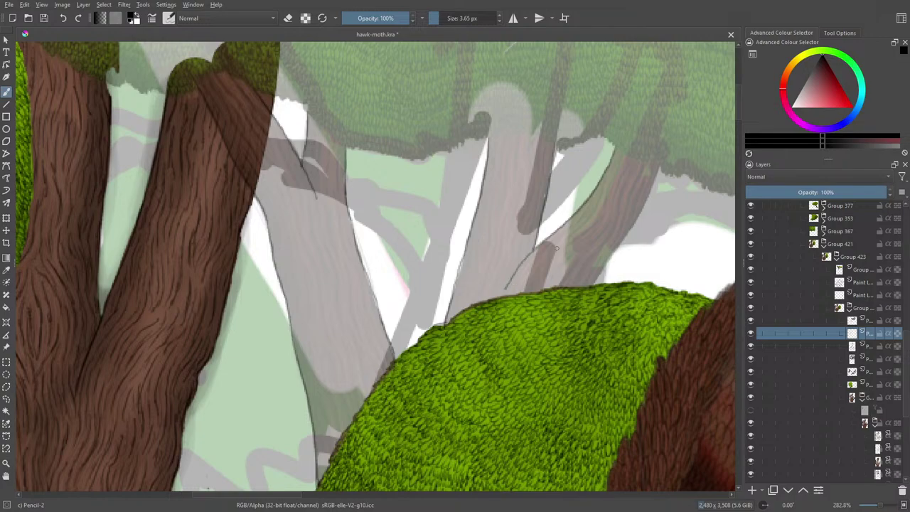
pyautogui.moveTo(660, 166)
pyautogui.mouseDown()
pyautogui.moveTo(639, 216)
pyautogui.moveTo(588, 287)
pyautogui.mouseUp()
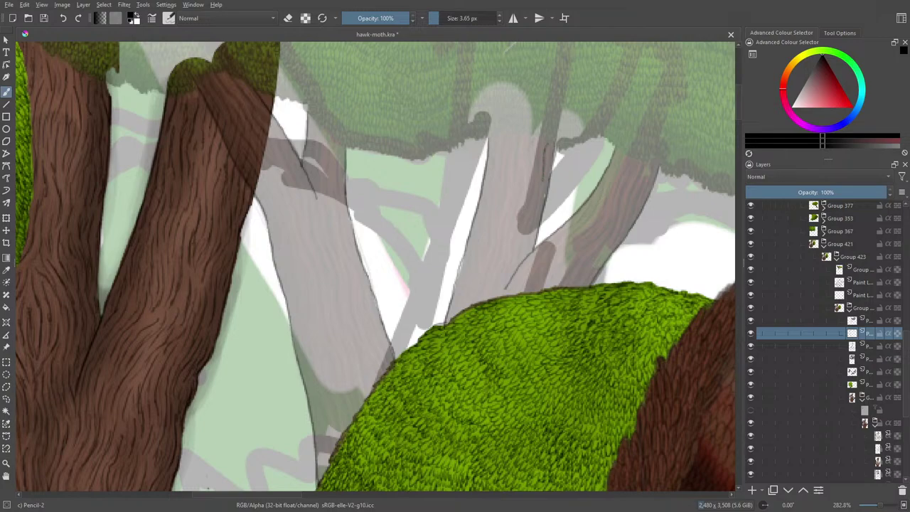
# Fill the middle background trunk with short, wavy vertical bark lines following its shape
pyautogui.moveTo(536, 165); pyautogui.dragTo(535, 182)
pyautogui.moveTo(537, 147); pyautogui.dragTo(536, 163)
pyautogui.moveTo(498, 290)
pyautogui.mouseDown()
pyautogui.moveTo(519, 230)
pyautogui.moveTo(524, 245)
pyautogui.moveTo(532, 242)
pyautogui.moveTo(537, 207)
pyautogui.mouseUp()
pyautogui.moveTo(519, 205); pyautogui.dragTo(498, 265)
pyautogui.moveTo(491, 298)
pyautogui.mouseDown()
pyautogui.moveTo(500, 269)
pyautogui.moveTo(482, 303)
pyautogui.moveTo(520, 179)
pyautogui.mouseUp()
pyautogui.moveTo(515, 211); pyautogui.dragTo(529, 145)
pyautogui.moveTo(534, 151); pyautogui.dragTo(532, 138)
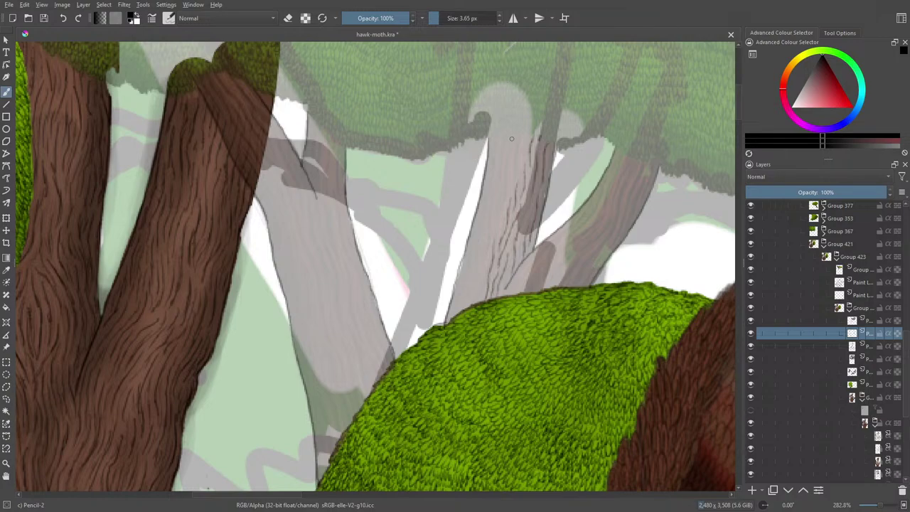
pyautogui.moveTo(525, 130)
pyautogui.mouseDown()
pyautogui.moveTo(512, 177)
pyautogui.moveTo(515, 126)
pyautogui.moveTo(507, 127)
pyautogui.moveTo(504, 165)
pyautogui.moveTo(495, 135)
pyautogui.moveTo(493, 165)
pyautogui.mouseUp()
pyautogui.moveTo(488, 170); pyautogui.dragTo(479, 208)
pyautogui.moveTo(498, 174)
pyautogui.mouseDown()
pyautogui.moveTo(501, 202)
pyautogui.moveTo(479, 290)
pyautogui.mouseUp()
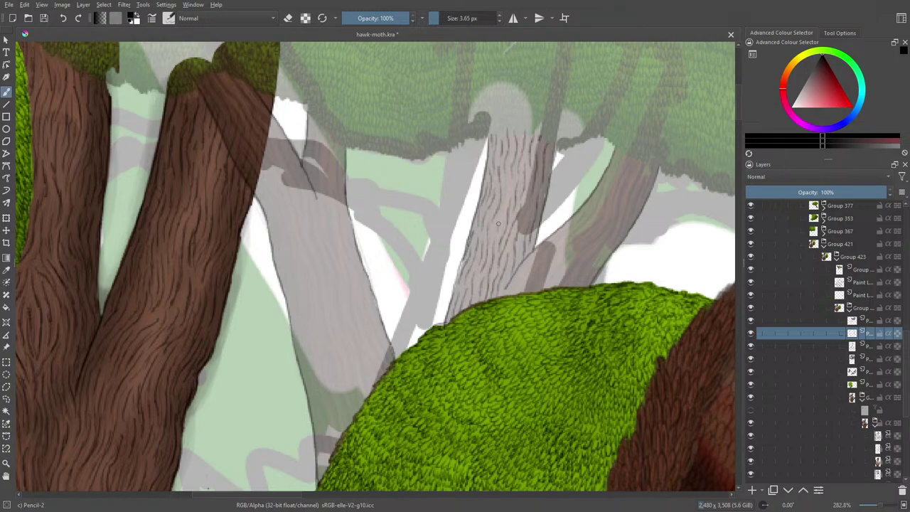
pyautogui.moveTo(500, 217); pyautogui.dragTo(504, 197)
pyautogui.moveTo(516, 246); pyautogui.dragTo(506, 282)
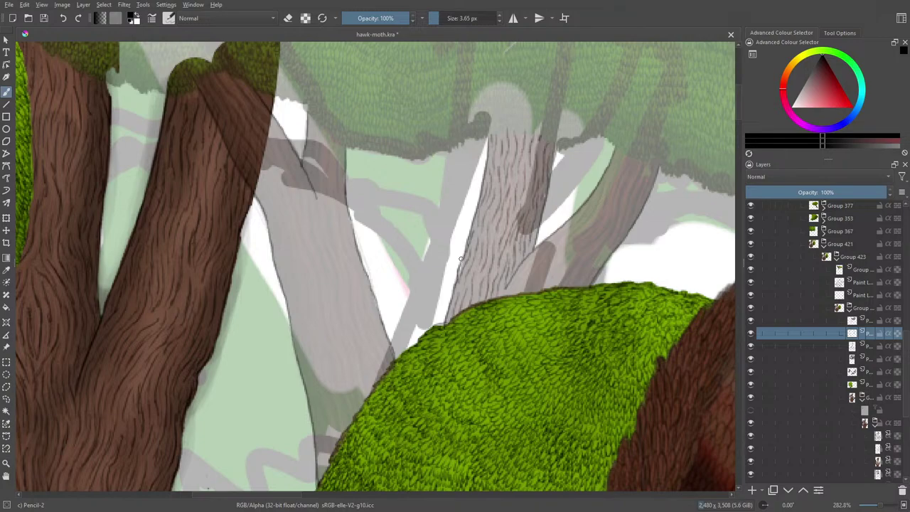
# Draw wavy bark lines along the right side of the left background trunk and up into its fork
pyautogui.moveTo(392, 365)
pyautogui.mouseDown()
pyautogui.moveTo(356, 272)
pyautogui.moveTo(375, 363)
pyautogui.moveTo(355, 290)
pyautogui.moveTo(349, 278)
pyautogui.moveTo(350, 297)
pyautogui.moveTo(342, 277)
pyautogui.moveTo(345, 225)
pyautogui.mouseUp()
pyautogui.moveTo(355, 261)
pyautogui.mouseDown()
pyautogui.moveTo(348, 240)
pyautogui.moveTo(356, 262)
pyautogui.mouseUp()
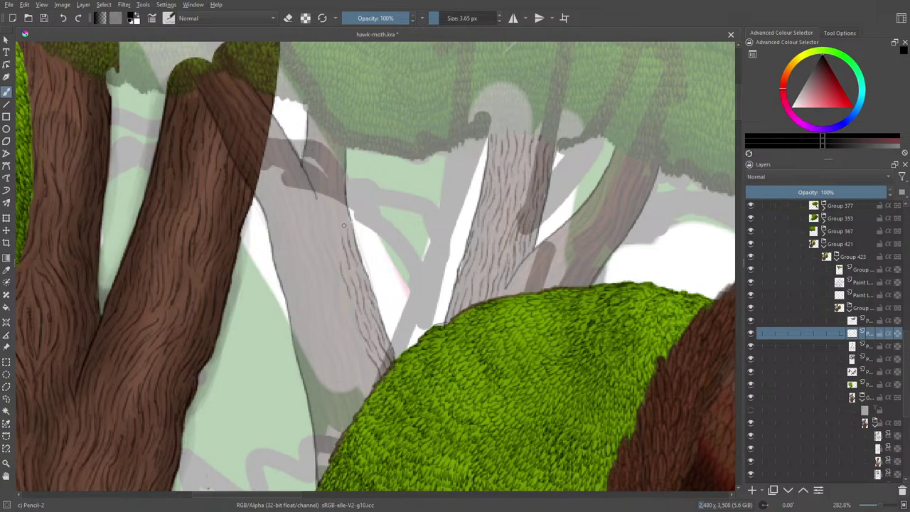
pyautogui.moveTo(338, 202); pyautogui.dragTo(340, 212)
pyautogui.moveTo(325, 186)
pyautogui.mouseDown()
pyautogui.moveTo(329, 227)
pyautogui.moveTo(322, 201)
pyautogui.mouseUp()
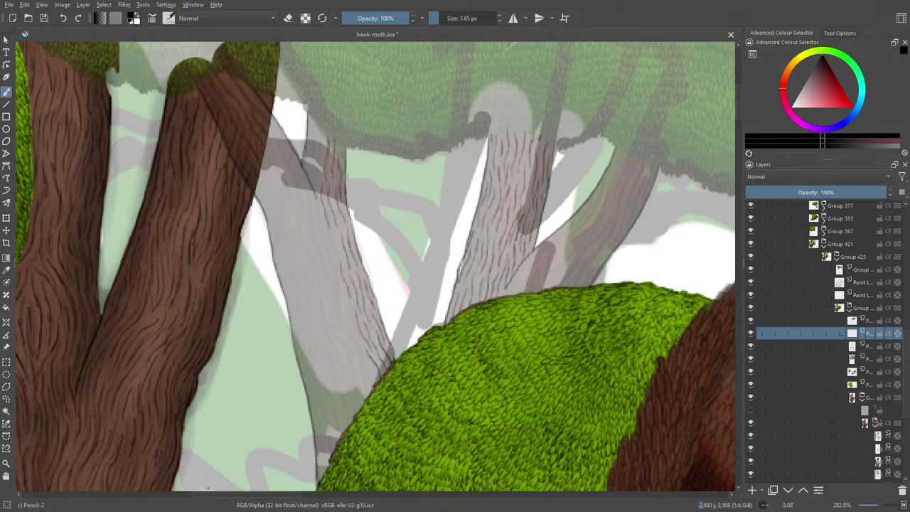
pyautogui.moveTo(311, 116)
pyautogui.mouseDown()
pyautogui.moveTo(322, 144)
pyautogui.moveTo(307, 162)
pyautogui.mouseUp()
pyautogui.moveTo(322, 228)
pyautogui.mouseDown()
pyautogui.moveTo(301, 182)
pyautogui.moveTo(311, 217)
pyautogui.moveTo(297, 197)
pyautogui.moveTo(272, 120)
pyautogui.mouseUp()
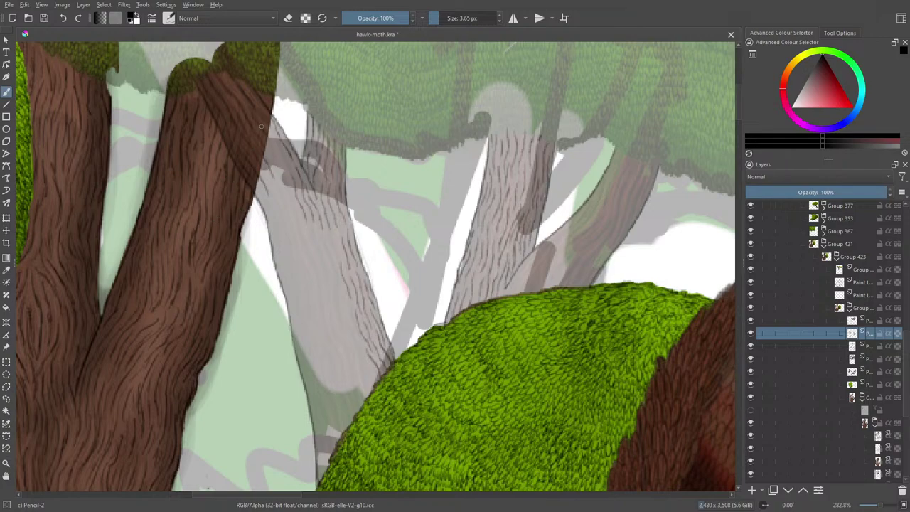
# Hide the foreground trunks' colour and line layers and fill the background trunk's left forking branch with bark lines
pyautogui.click(751, 424)
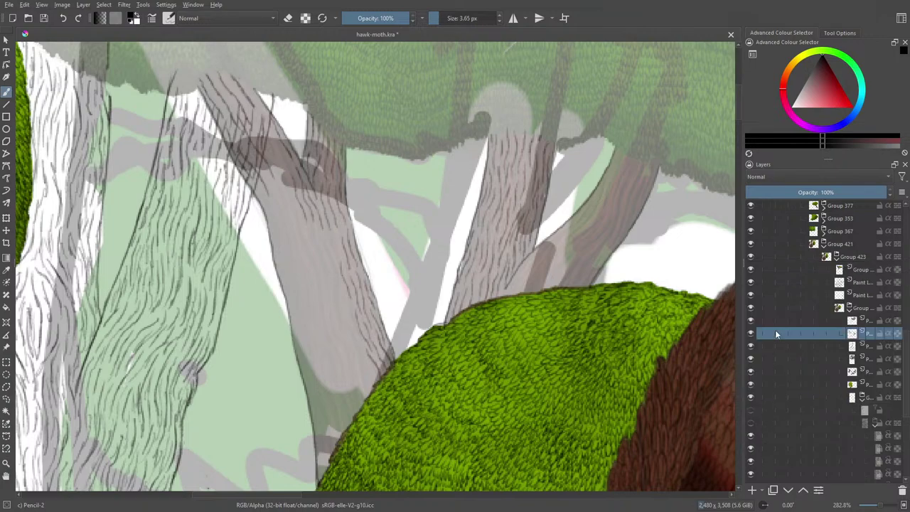
pyautogui.click(751, 347)
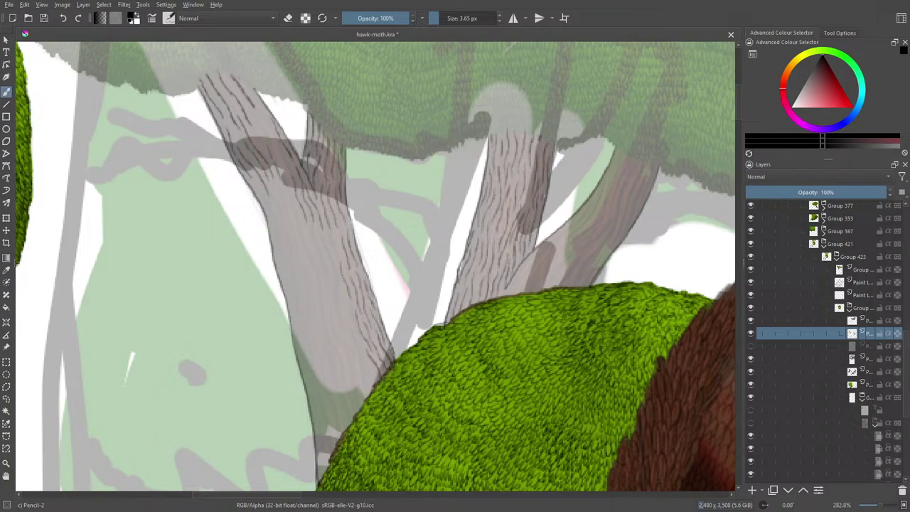
pyautogui.moveTo(250, 111)
pyautogui.mouseDown()
pyautogui.moveTo(258, 135)
pyautogui.moveTo(269, 130)
pyautogui.mouseUp()
pyautogui.moveTo(268, 129); pyautogui.dragTo(274, 139)
pyautogui.moveTo(285, 175); pyautogui.dragTo(287, 197)
pyautogui.moveTo(268, 108); pyautogui.dragTo(256, 91)
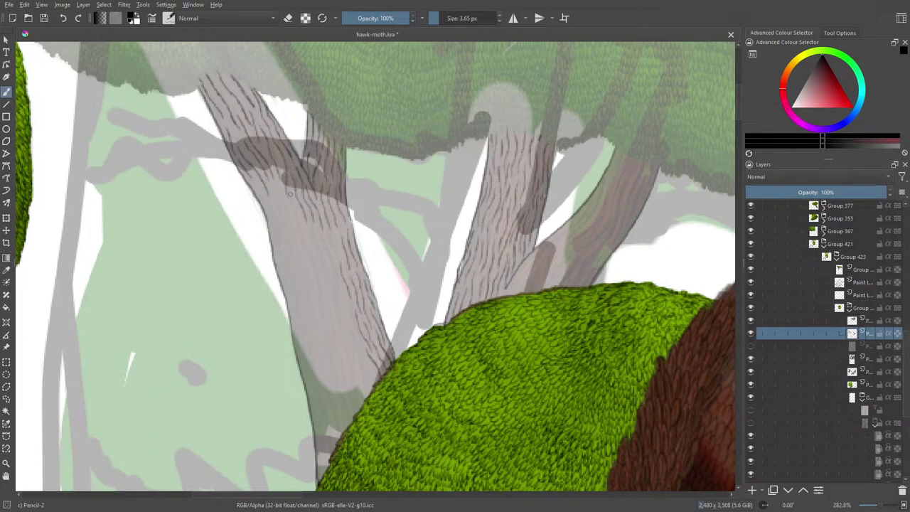
# Fill the middle and lower part of the left background trunk with wavy bark lines down to the mossy mound
pyautogui.moveTo(258, 187)
pyautogui.mouseDown()
pyautogui.moveTo(287, 262)
pyautogui.moveTo(281, 200)
pyautogui.moveTo(300, 269)
pyautogui.mouseUp()
pyautogui.moveTo(292, 208); pyautogui.dragTo(305, 242)
pyautogui.moveTo(308, 265); pyautogui.dragTo(309, 304)
pyautogui.moveTo(298, 214); pyautogui.dragTo(334, 277)
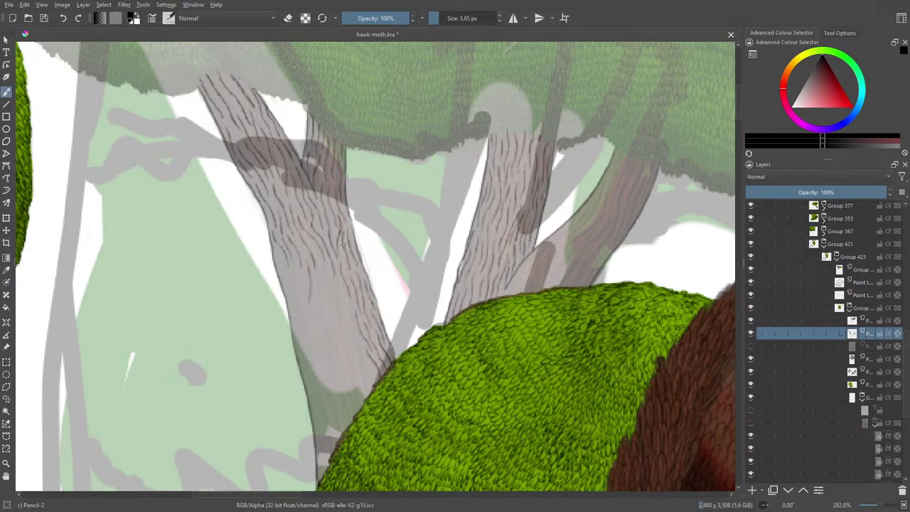
pyautogui.moveTo(346, 211); pyautogui.dragTo(352, 231)
pyautogui.moveTo(328, 267)
pyautogui.mouseDown()
pyautogui.moveTo(345, 307)
pyautogui.moveTo(346, 337)
pyautogui.moveTo(371, 379)
pyautogui.moveTo(359, 381)
pyautogui.moveTo(363, 401)
pyautogui.mouseUp()
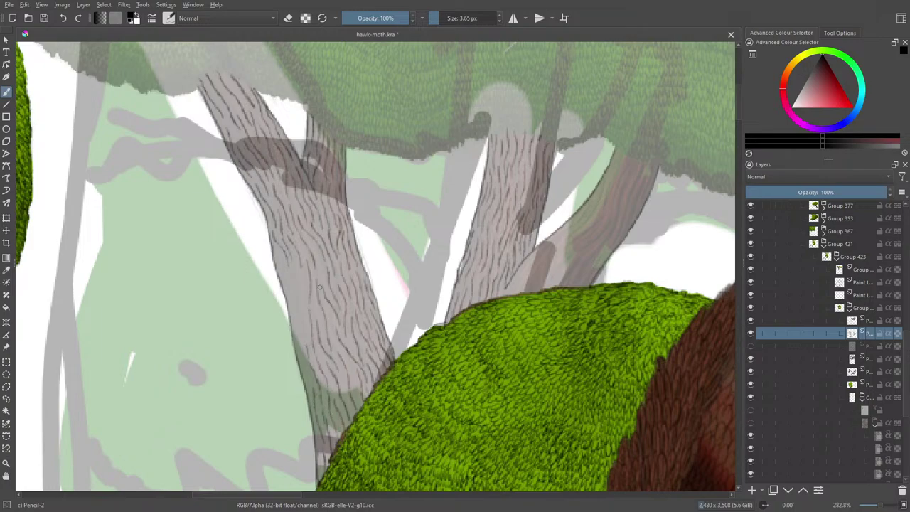
# Fill the remaining gaps along the left edge of the left background trunk with short pencil bark lines
pyautogui.press('e')
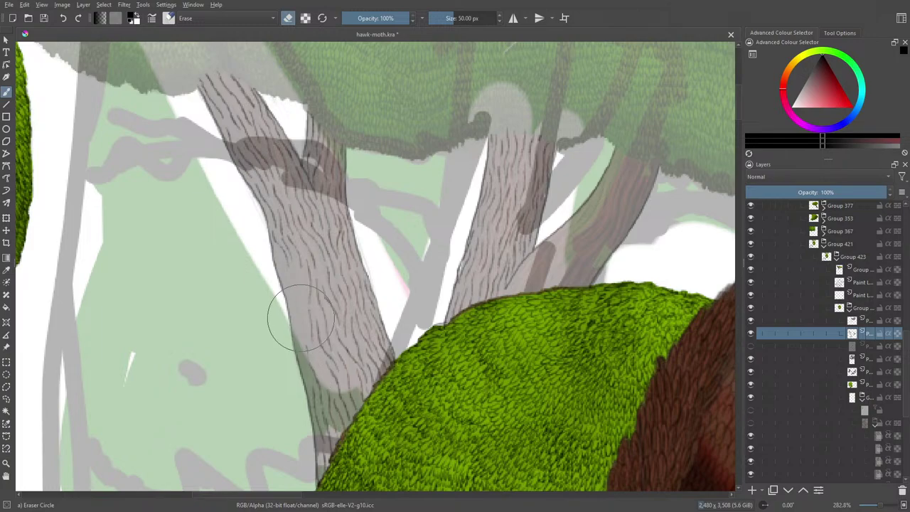
pyautogui.press('e')
pyautogui.moveTo(311, 337); pyautogui.dragTo(326, 378)
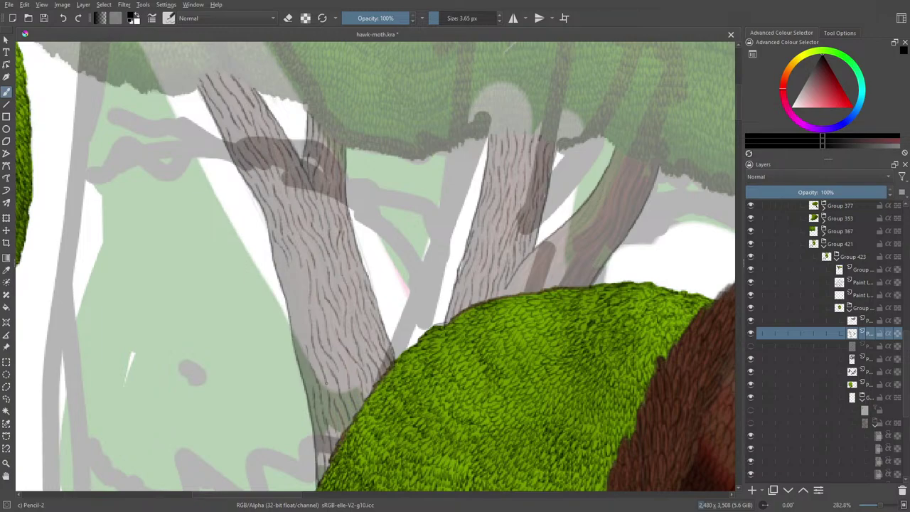
pyautogui.moveTo(300, 358); pyautogui.dragTo(306, 372)
pyautogui.moveTo(294, 337); pyautogui.dragTo(298, 349)
pyautogui.moveTo(305, 341)
pyautogui.mouseDown()
pyautogui.moveTo(292, 265)
pyautogui.moveTo(296, 317)
pyautogui.moveTo(275, 256)
pyautogui.mouseUp()
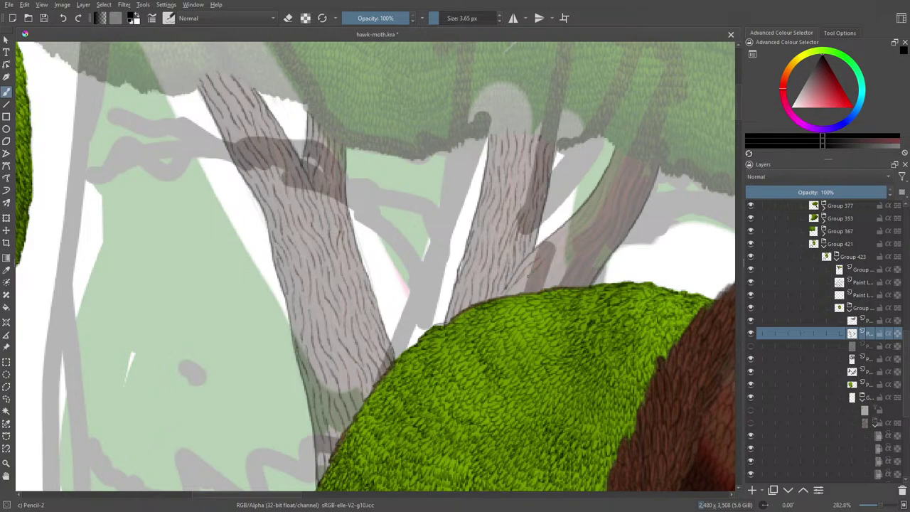
# Fill the curved branch beside the middle background trunk with bark lines following its bend up to the foliage
pyautogui.moveTo(529, 283); pyautogui.dragTo(553, 261)
pyautogui.moveTo(533, 254); pyautogui.dragTo(572, 226)
pyautogui.moveTo(575, 219); pyautogui.dragTo(585, 214)
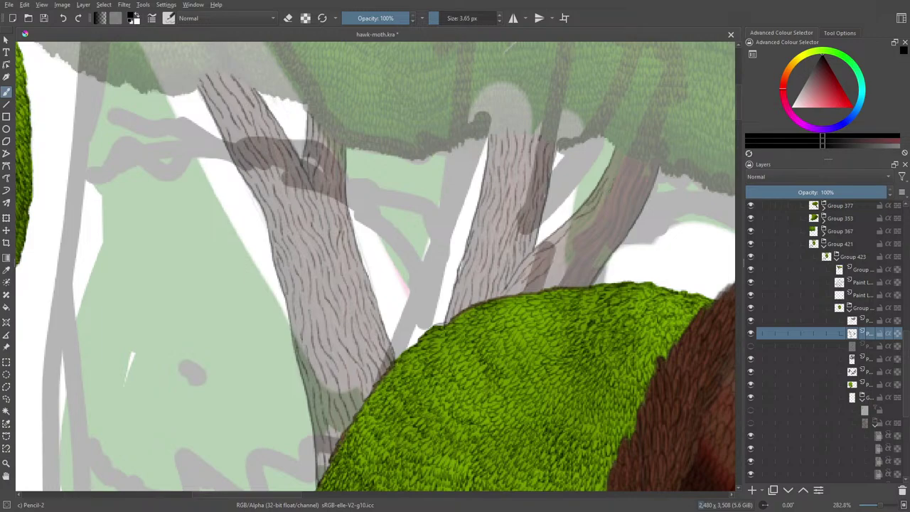
pyautogui.moveTo(575, 228); pyautogui.dragTo(548, 273)
pyautogui.moveTo(557, 271); pyautogui.dragTo(569, 250)
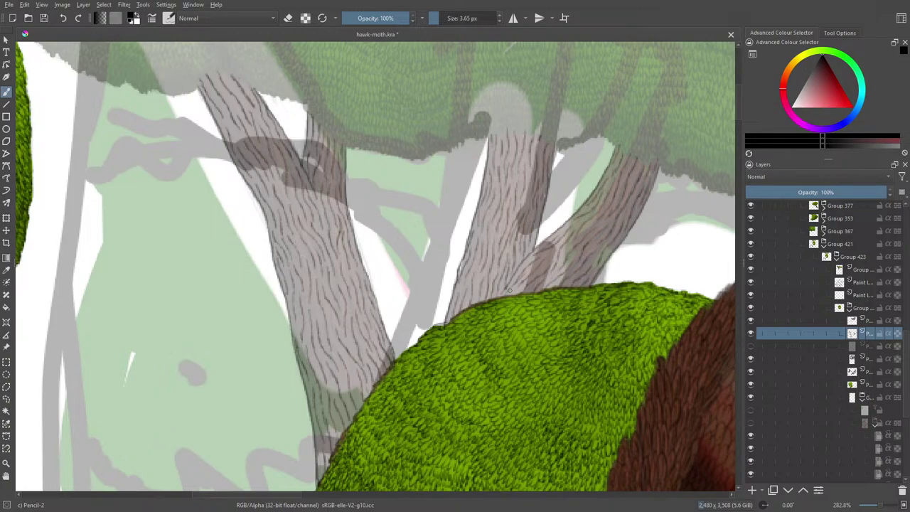
# Show the foreground trunks' line layer again and erase its lines overlapping the background branch using a 12.30 px eraser
pyautogui.click(751, 346)
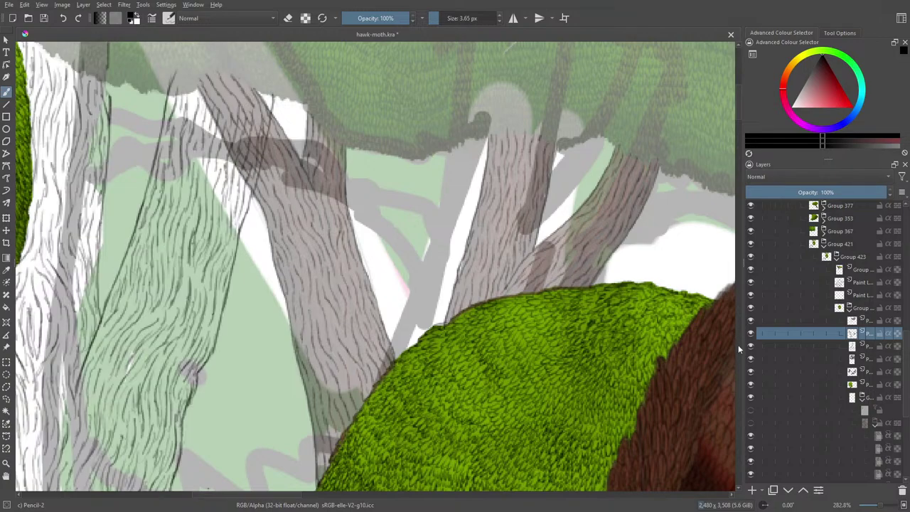
pyautogui.moveTo(240, 495); pyautogui.dragTo(226, 496)
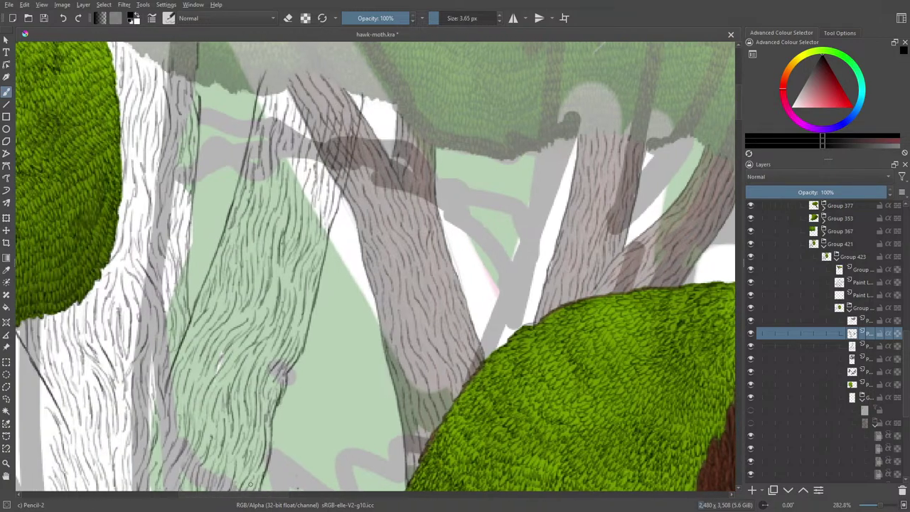
pyautogui.press('e')
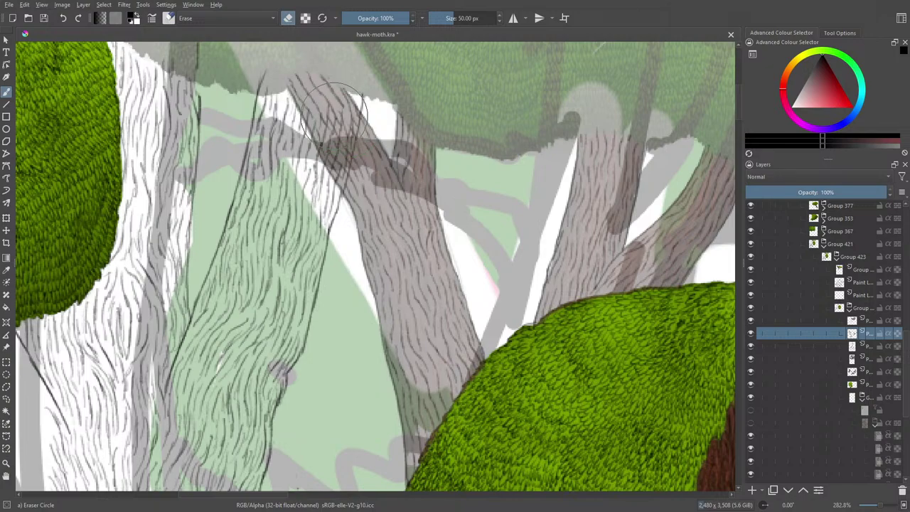
pyautogui.press('pagedown')
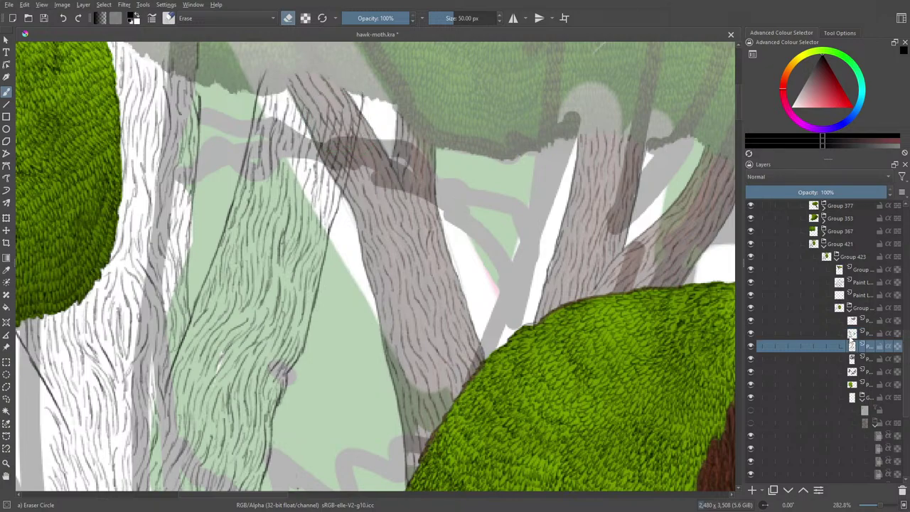
pyautogui.moveTo(434, 18); pyautogui.dragTo(441, 17)
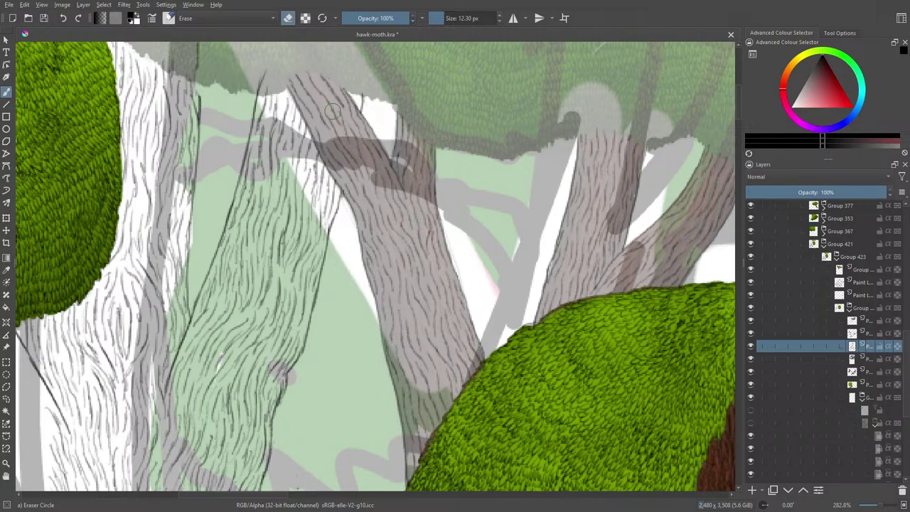
pyautogui.press('e')
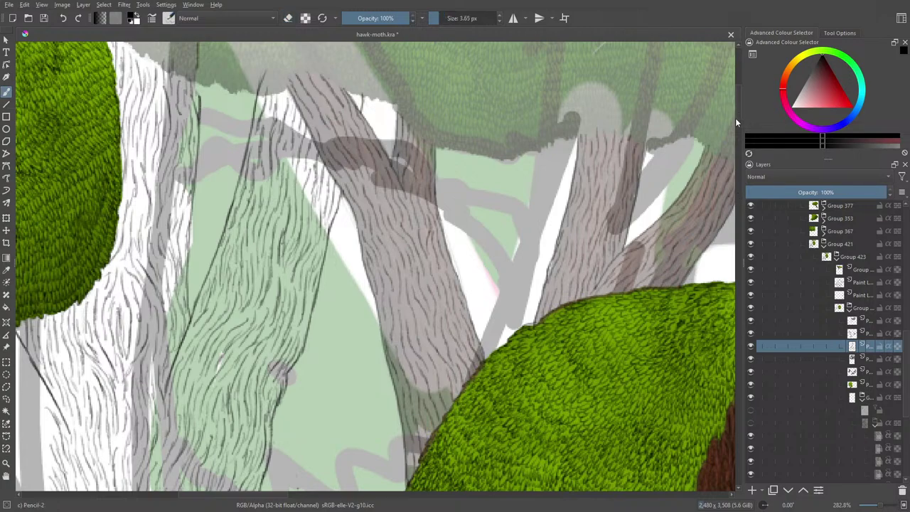
# Extend the bark lines at the tops of the foreground trunks up into the foliage with Pencil-2
pyautogui.scroll(5, 735, 104)
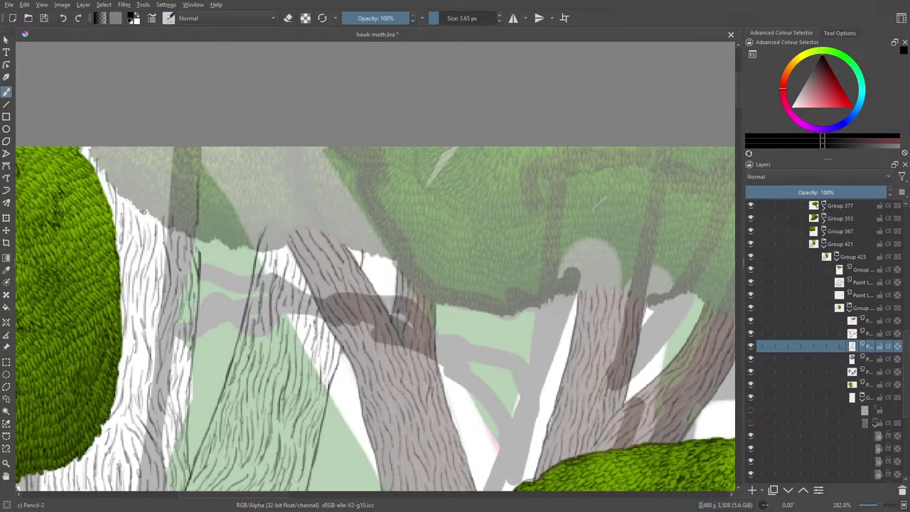
pyautogui.moveTo(150, 221)
pyautogui.mouseDown()
pyautogui.moveTo(146, 193)
pyautogui.moveTo(143, 211)
pyautogui.moveTo(125, 186)
pyautogui.mouseUp()
pyautogui.moveTo(156, 214); pyautogui.dragTo(155, 206)
pyautogui.moveTo(270, 249)
pyautogui.mouseDown()
pyautogui.moveTo(273, 227)
pyautogui.moveTo(267, 238)
pyautogui.mouseUp()
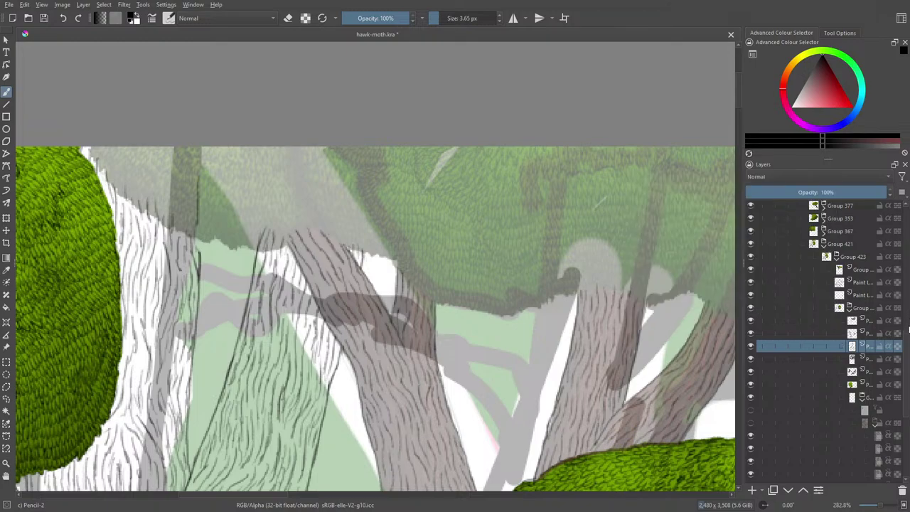
# Find the brown colour group of the foreground trunks in the layer stack and make it visible again
pyautogui.moveTo(907, 371); pyautogui.dragTo(907, 425)
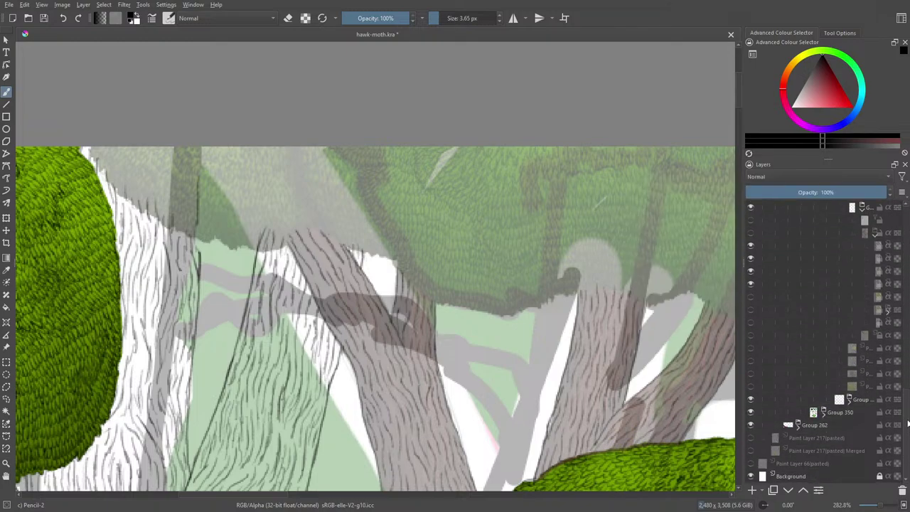
pyautogui.scroll(3, 894, 364)
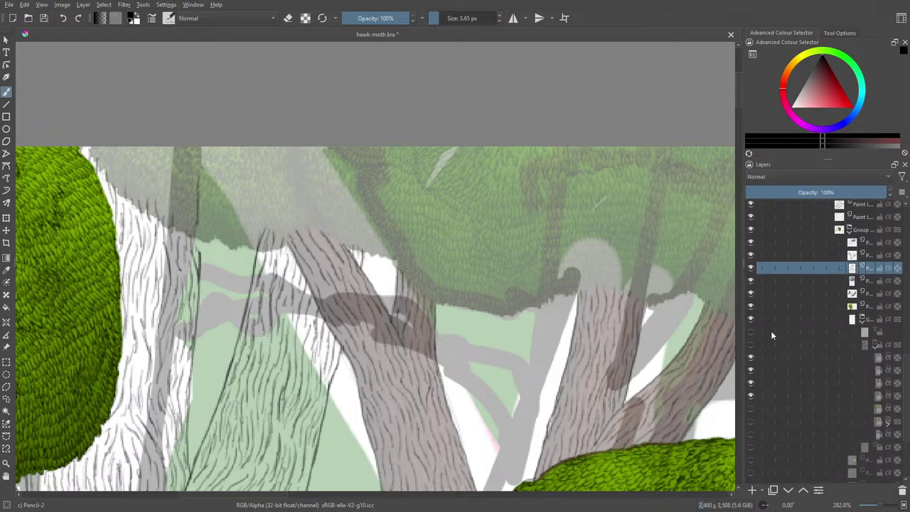
pyautogui.click(811, 307)
pyautogui.click(800, 292)
pyautogui.click(786, 307)
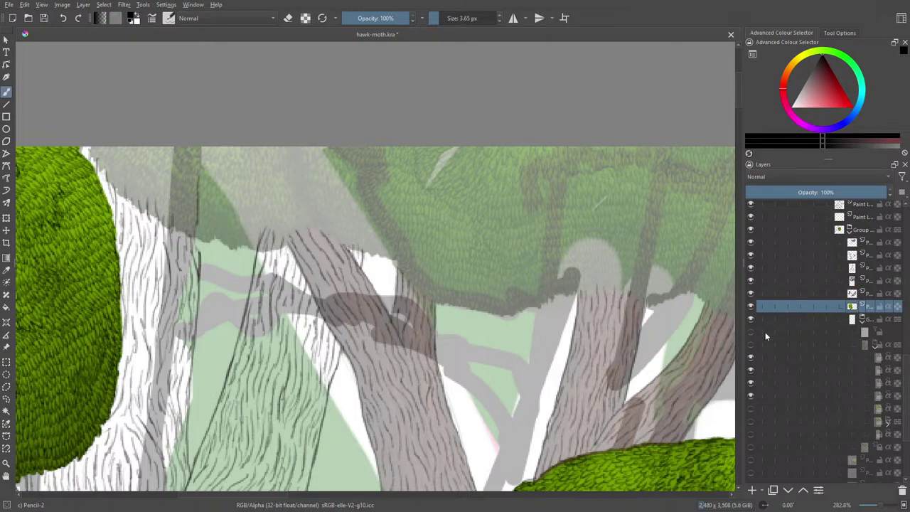
pyautogui.click(750, 345)
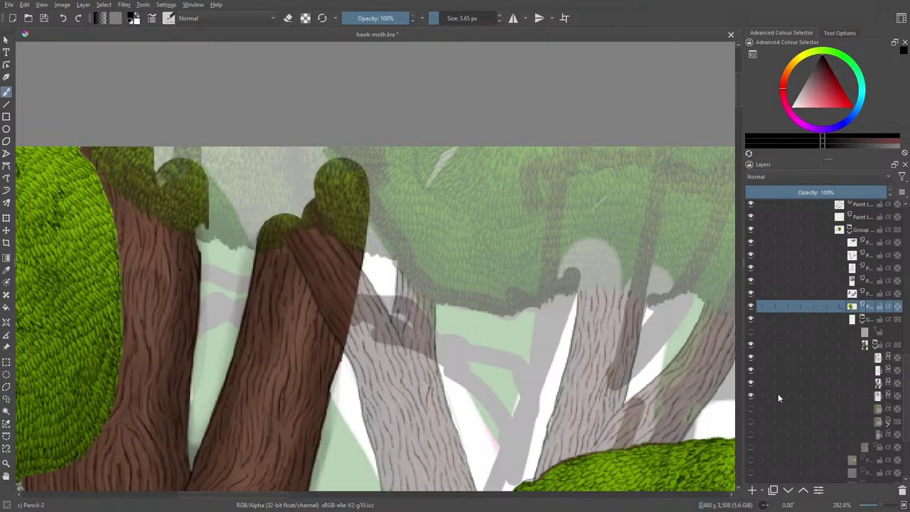
# Look through the layer stack and collapse the foreground trunks' colour group
pyautogui.moveTo(909, 405); pyautogui.dragTo(898, 353)
pyautogui.scroll(-3, 898, 358)
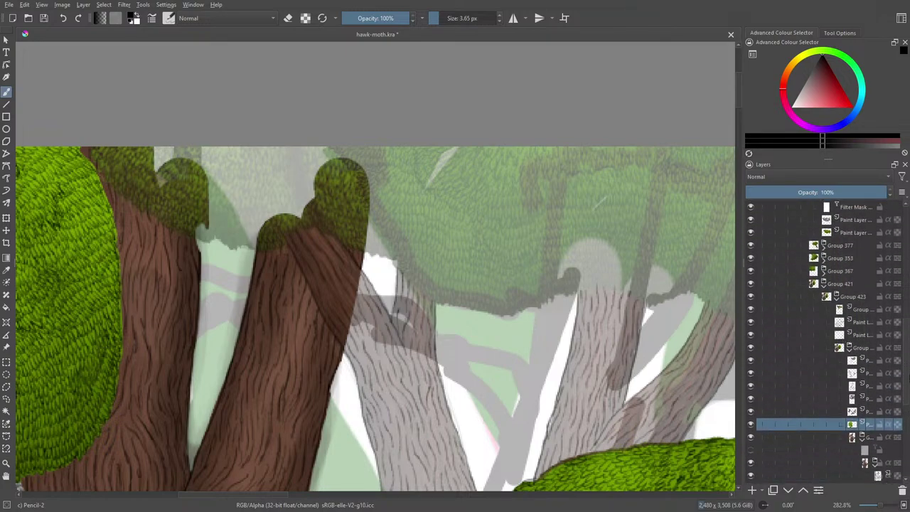
pyautogui.scroll(5, 900, 342)
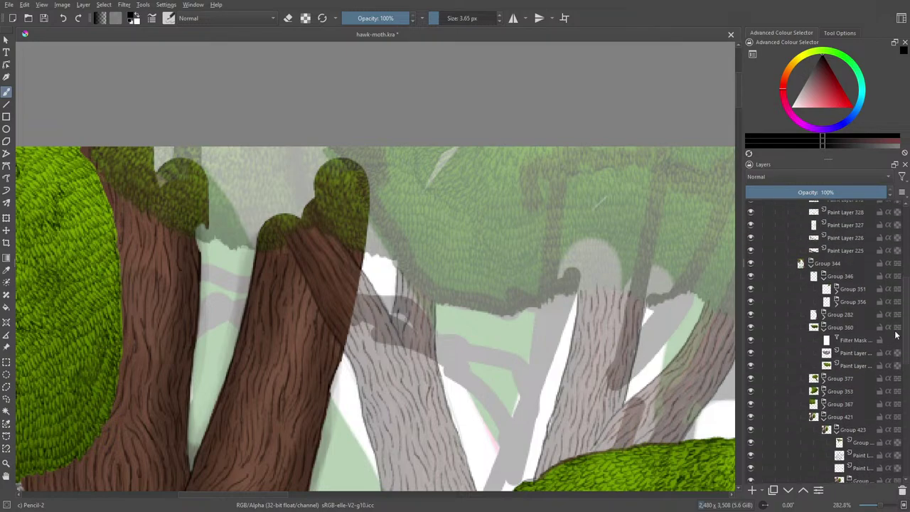
pyautogui.scroll(-5, 892, 327)
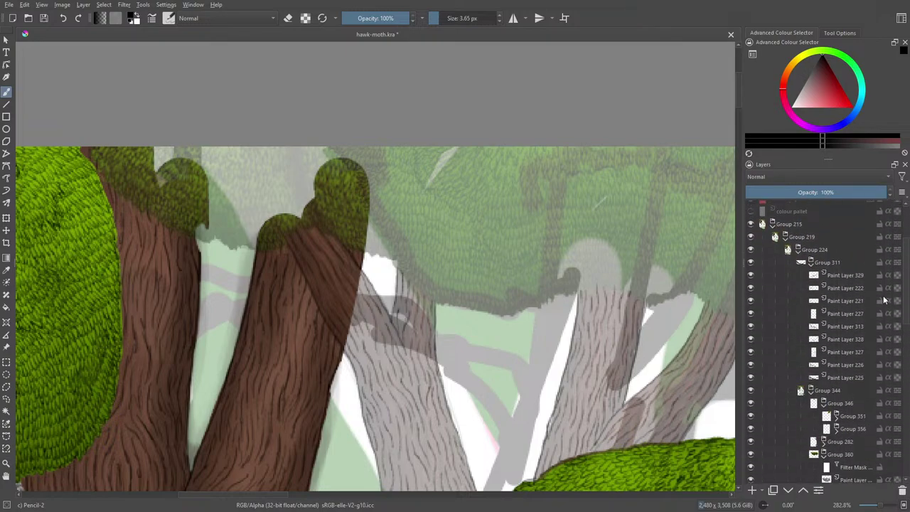
pyautogui.scroll(-5, 905, 372)
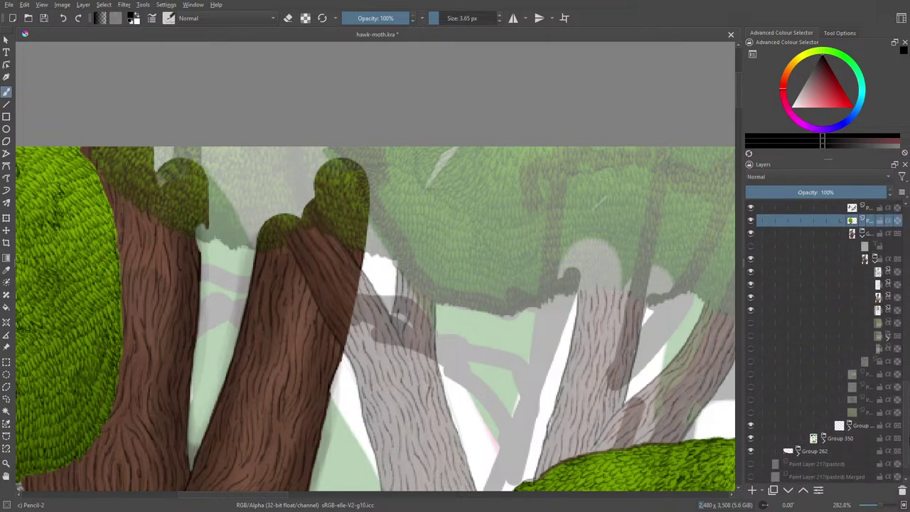
pyautogui.moveTo(907, 423); pyautogui.dragTo(906, 409)
pyautogui.click(862, 321)
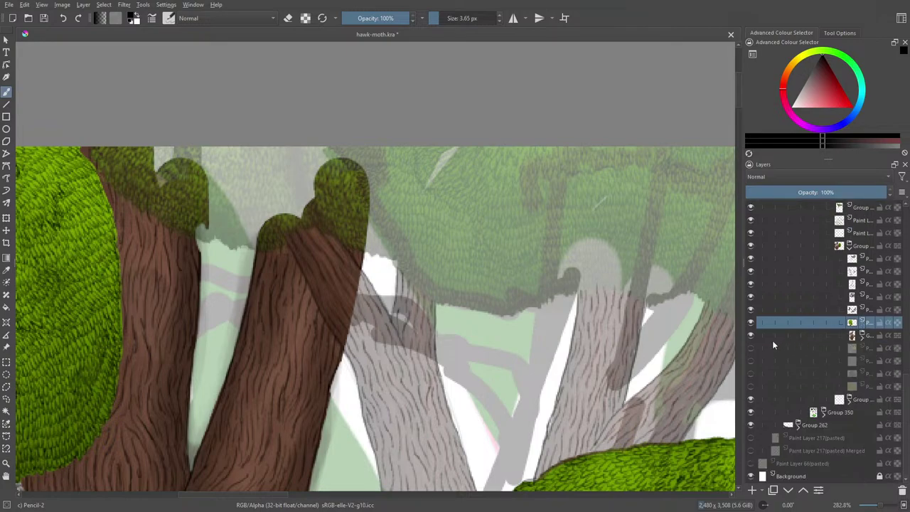
# Toggle individual trunk and mound layers off and on to check what each one contains
pyautogui.click(751, 335)
pyautogui.click(753, 333)
pyautogui.click(752, 257)
pyautogui.click(752, 259)
pyautogui.click(753, 298)
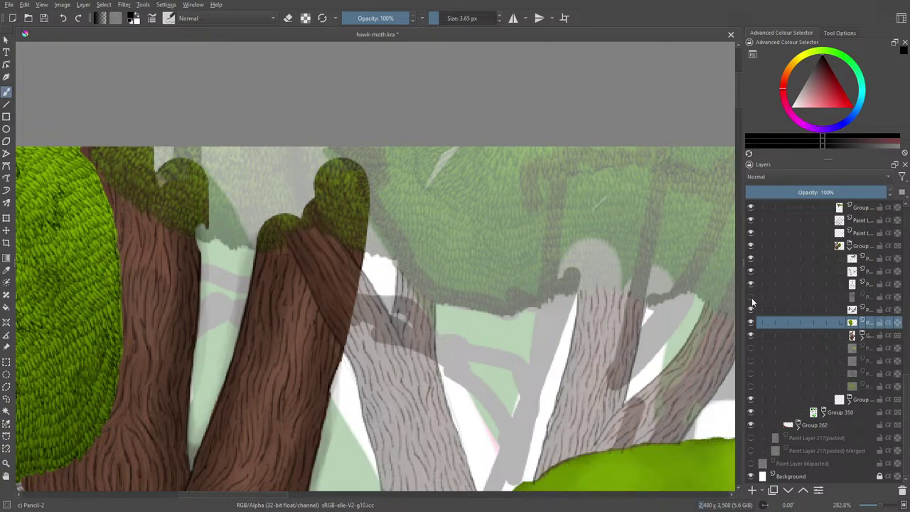
pyautogui.click(752, 298)
# Check and select the merged canopy layer above the line layers and set its opacity to 100%
pyautogui.click(751, 208)
pyautogui.click(752, 208)
pyautogui.click(862, 209)
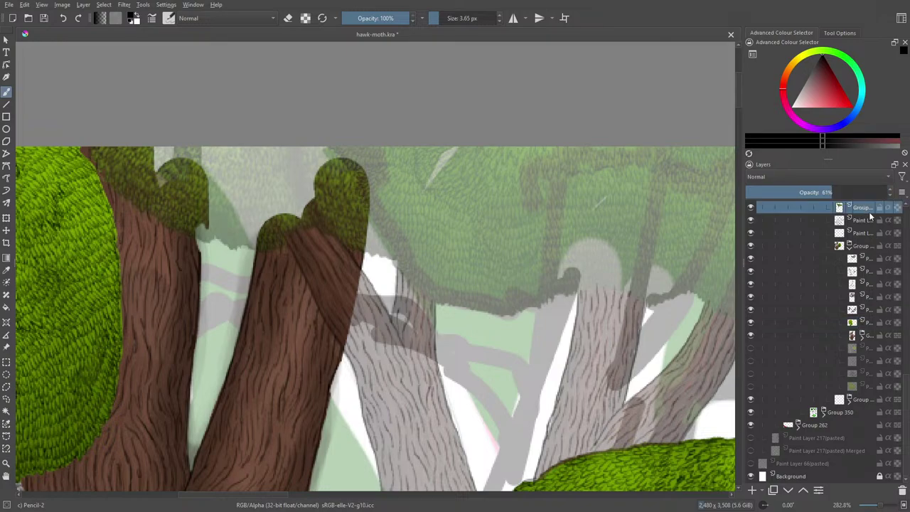
pyautogui.click(889, 192)
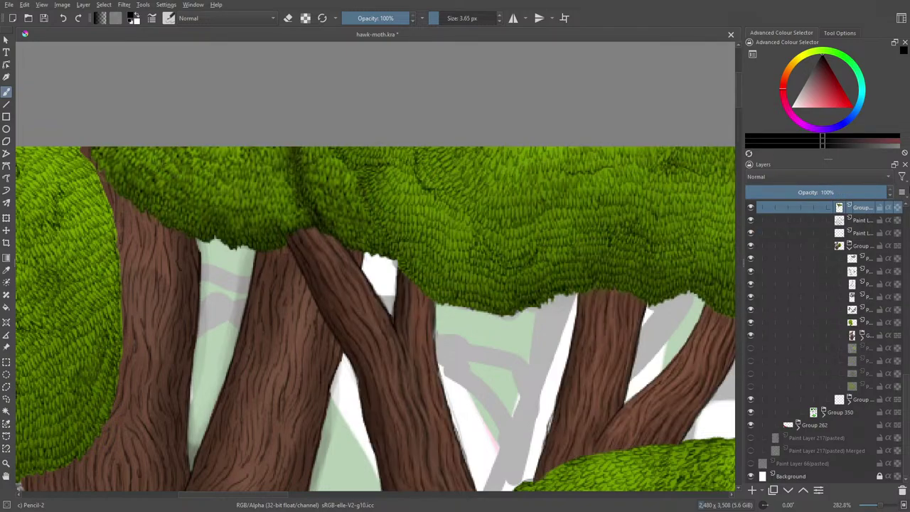
# Erase the canopy layer's brown paint along the slanted middle trunk down to the green mound with a 12.30 px circle eraser
pyautogui.press('e')
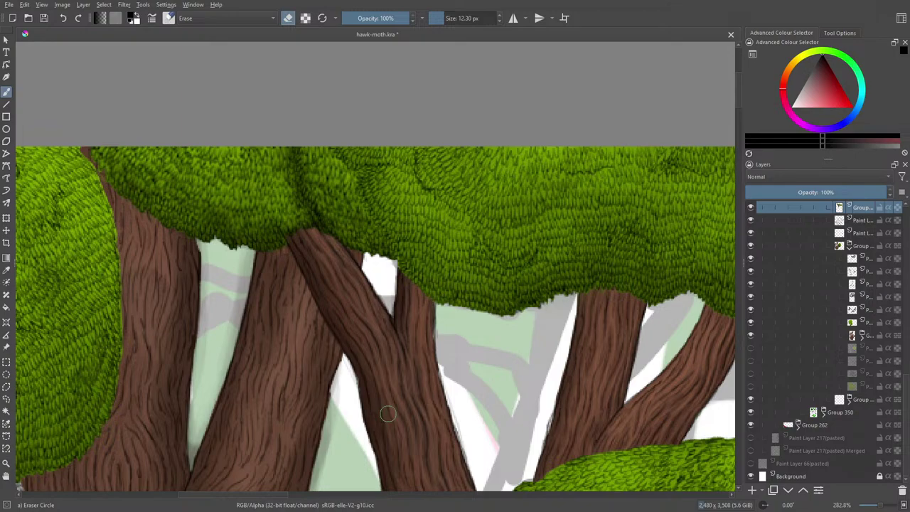
pyautogui.click(752, 273)
pyautogui.click(751, 273)
pyautogui.moveTo(365, 359)
pyautogui.mouseDown()
pyautogui.moveTo(339, 317)
pyautogui.moveTo(356, 354)
pyautogui.moveTo(349, 372)
pyautogui.moveTo(371, 291)
pyautogui.moveTo(359, 381)
pyautogui.moveTo(386, 305)
pyautogui.moveTo(385, 332)
pyautogui.moveTo(363, 432)
pyautogui.moveTo(421, 340)
pyautogui.moveTo(418, 391)
pyautogui.moveTo(398, 431)
pyautogui.moveTo(406, 424)
pyautogui.moveTo(397, 418)
pyautogui.moveTo(438, 380)
pyautogui.moveTo(430, 378)
pyautogui.moveTo(387, 467)
pyautogui.moveTo(409, 423)
pyautogui.mouseUp()
pyautogui.moveTo(390, 471); pyautogui.dragTo(402, 476)
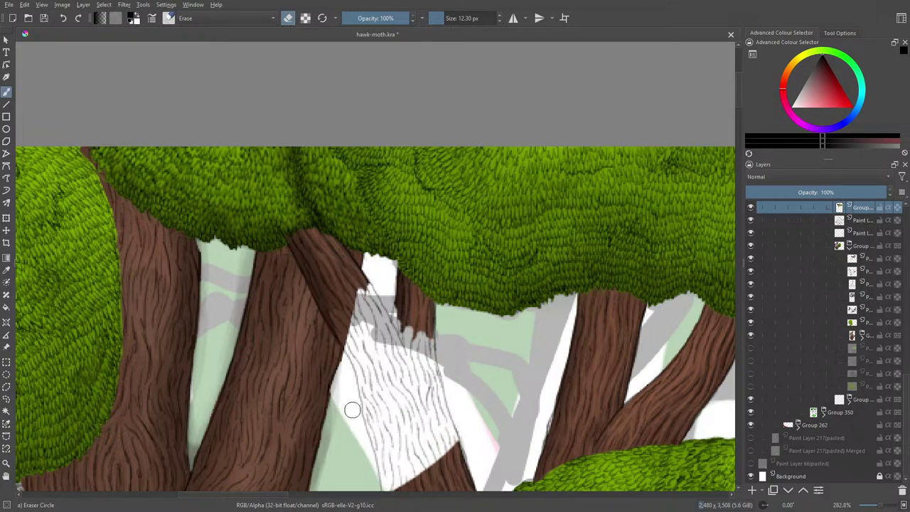
pyautogui.scroll(-5, 382, 207)
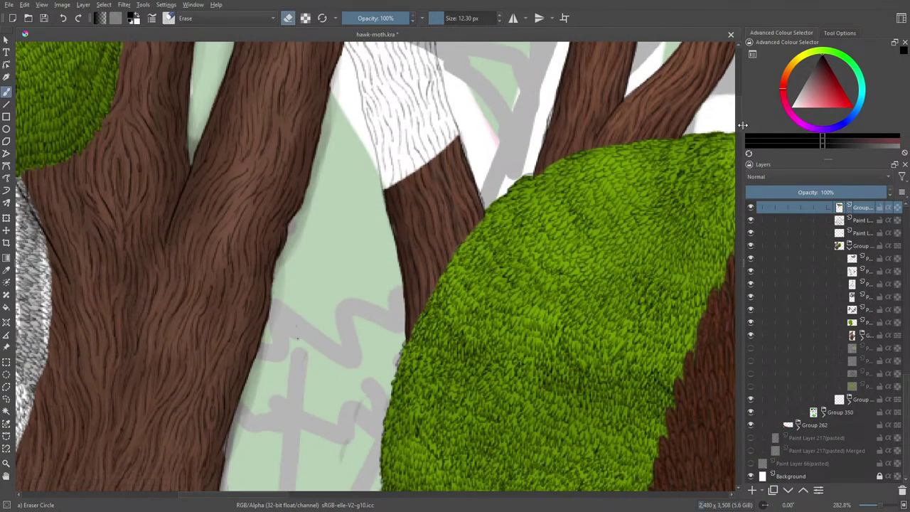
pyautogui.moveTo(382, 206)
pyautogui.mouseDown()
pyautogui.moveTo(468, 119)
pyautogui.moveTo(463, 158)
pyautogui.moveTo(387, 257)
pyautogui.moveTo(475, 154)
pyautogui.moveTo(438, 226)
pyautogui.moveTo(394, 272)
pyautogui.moveTo(472, 212)
pyautogui.moveTo(490, 163)
pyautogui.moveTo(501, 181)
pyautogui.moveTo(477, 169)
pyautogui.moveTo(449, 221)
pyautogui.moveTo(406, 263)
pyautogui.moveTo(395, 295)
pyautogui.moveTo(466, 221)
pyautogui.moveTo(409, 287)
pyautogui.moveTo(384, 337)
pyautogui.moveTo(413, 304)
pyautogui.moveTo(410, 332)
pyautogui.mouseUp()
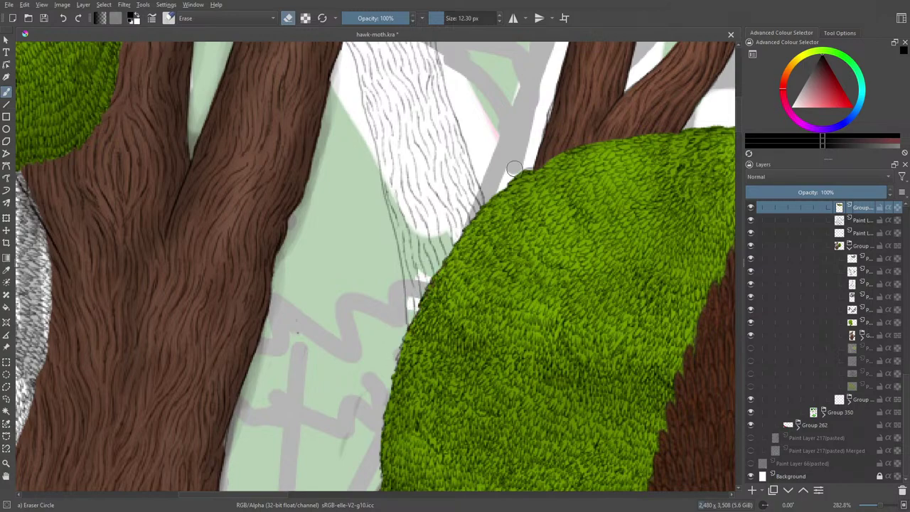
# Erase the leftover brown paint at the slanted trunk's top, where it crosses the neighbouring trunk below the canopy
pyautogui.moveTo(739, 118); pyautogui.dragTo(736, 99)
pyautogui.moveTo(339, 261)
pyautogui.mouseDown()
pyautogui.moveTo(305, 217)
pyautogui.moveTo(343, 225)
pyautogui.mouseUp()
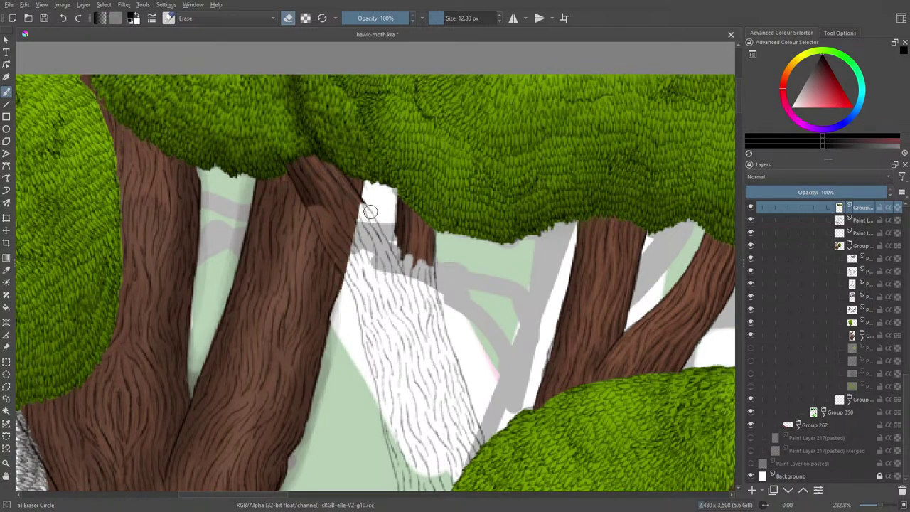
pyautogui.moveTo(331, 176)
pyautogui.mouseDown()
pyautogui.moveTo(300, 203)
pyautogui.moveTo(319, 218)
pyautogui.mouseUp()
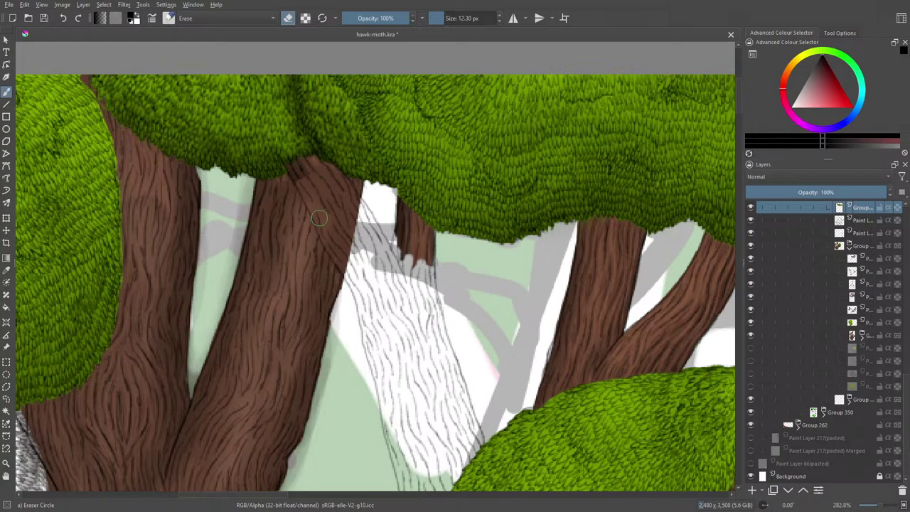
# Hide the foreground trunks' group and erase the brown paint of the short trunk stub and the wide forked trunk beneath the canopy
pyautogui.click(751, 245)
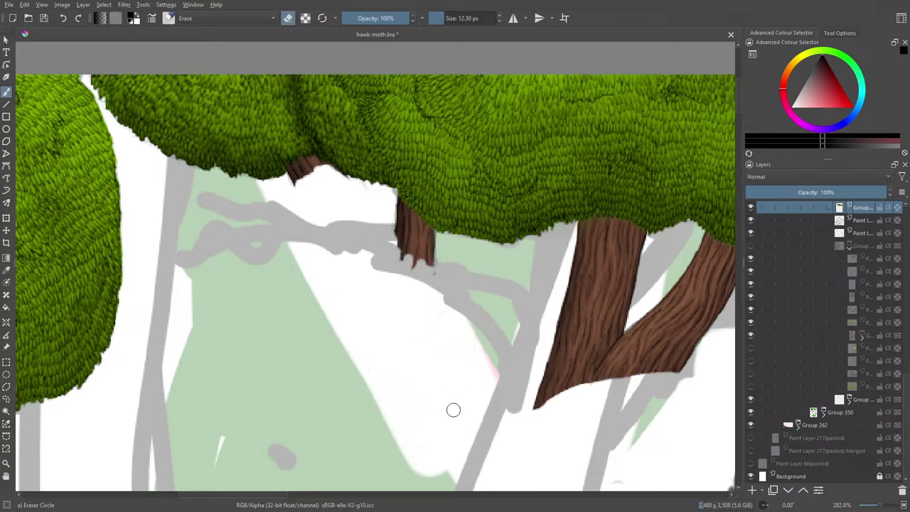
pyautogui.moveTo(441, 280)
pyautogui.mouseDown()
pyautogui.moveTo(412, 259)
pyautogui.moveTo(409, 251)
pyautogui.moveTo(439, 267)
pyautogui.moveTo(392, 203)
pyautogui.moveTo(445, 258)
pyautogui.mouseUp()
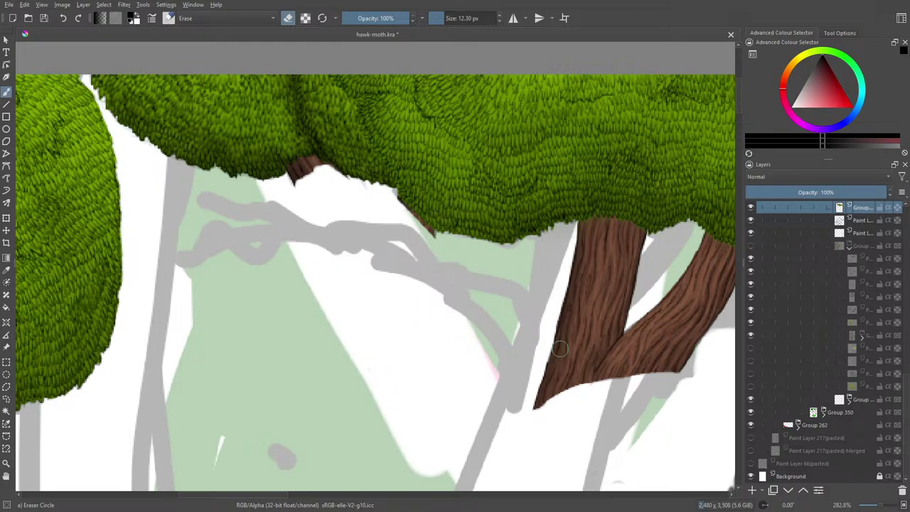
pyautogui.moveTo(615, 319)
pyautogui.mouseDown()
pyautogui.moveTo(525, 384)
pyautogui.moveTo(655, 313)
pyautogui.moveTo(628, 354)
pyautogui.moveTo(590, 385)
pyautogui.moveTo(506, 410)
pyautogui.moveTo(561, 398)
pyautogui.moveTo(637, 359)
pyautogui.moveTo(686, 312)
pyautogui.moveTo(672, 352)
pyautogui.moveTo(694, 330)
pyautogui.mouseUp()
pyautogui.moveTo(601, 377)
pyautogui.mouseDown()
pyautogui.moveTo(667, 284)
pyautogui.moveTo(565, 340)
pyautogui.moveTo(543, 340)
pyautogui.moveTo(597, 301)
pyautogui.moveTo(612, 275)
pyautogui.moveTo(552, 307)
pyautogui.moveTo(602, 259)
pyautogui.moveTo(547, 285)
pyautogui.moveTo(563, 250)
pyautogui.moveTo(585, 240)
pyautogui.moveTo(628, 234)
pyautogui.moveTo(652, 246)
pyautogui.moveTo(607, 232)
pyautogui.moveTo(626, 266)
pyautogui.mouseUp()
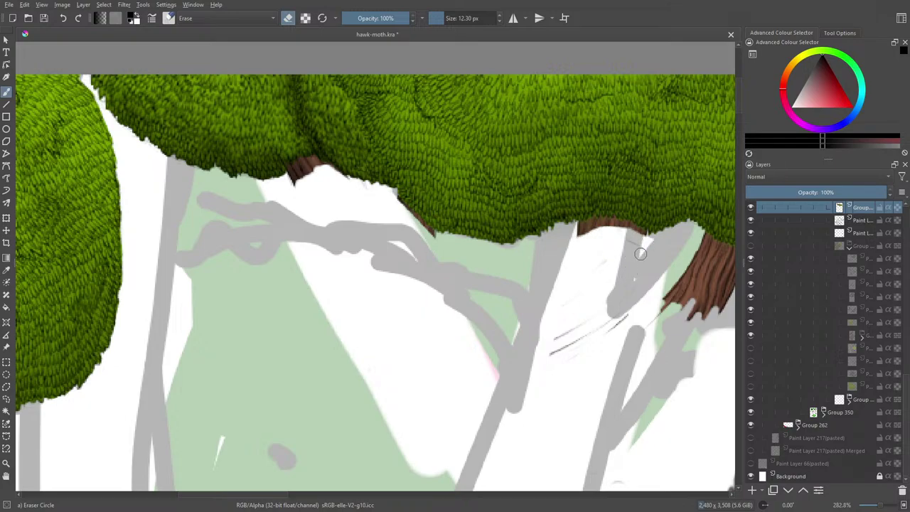
pyautogui.moveTo(613, 310)
pyautogui.mouseDown()
pyautogui.moveTo(535, 370)
pyautogui.moveTo(575, 346)
pyautogui.moveTo(604, 307)
pyautogui.mouseUp()
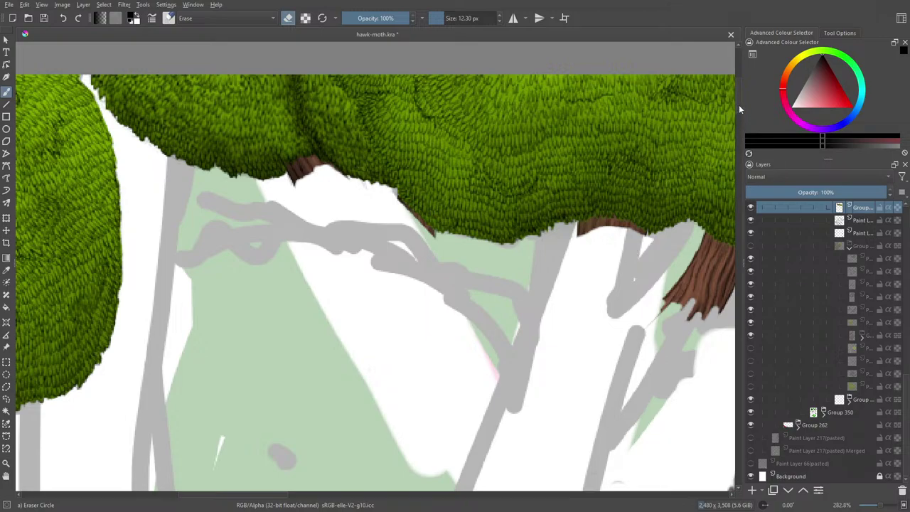
# Erase the remaining brown section of the forked trunk's outer branch up to the canopy's lower edge
pyautogui.scroll(-5, 739, 104)
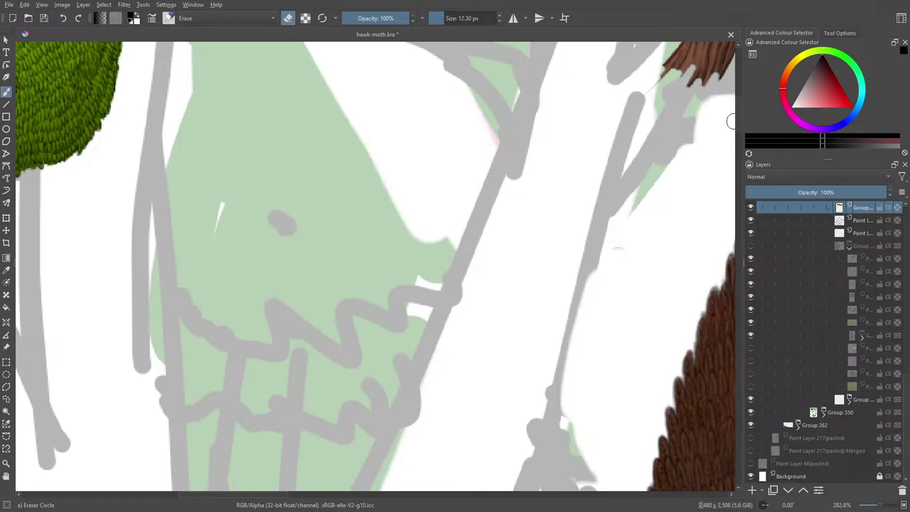
pyautogui.scroll(5, 738, 106)
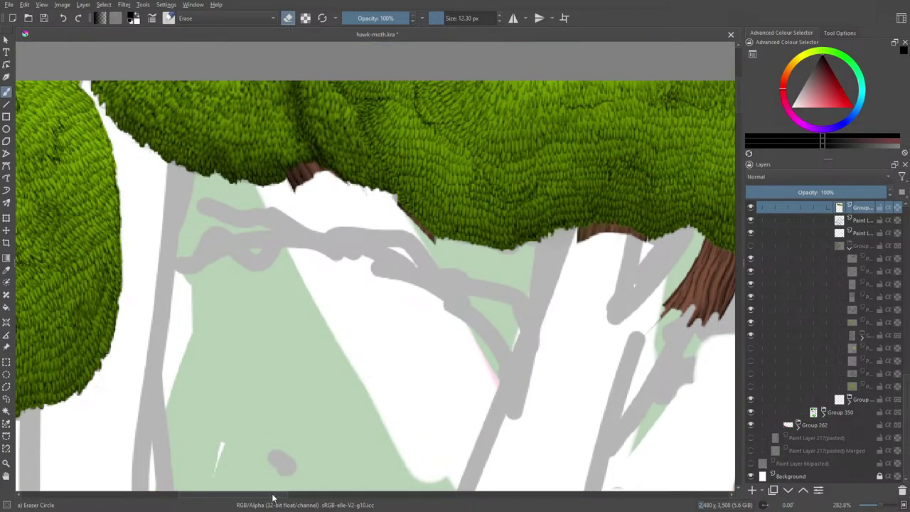
pyautogui.hscroll(8, 270, 495)
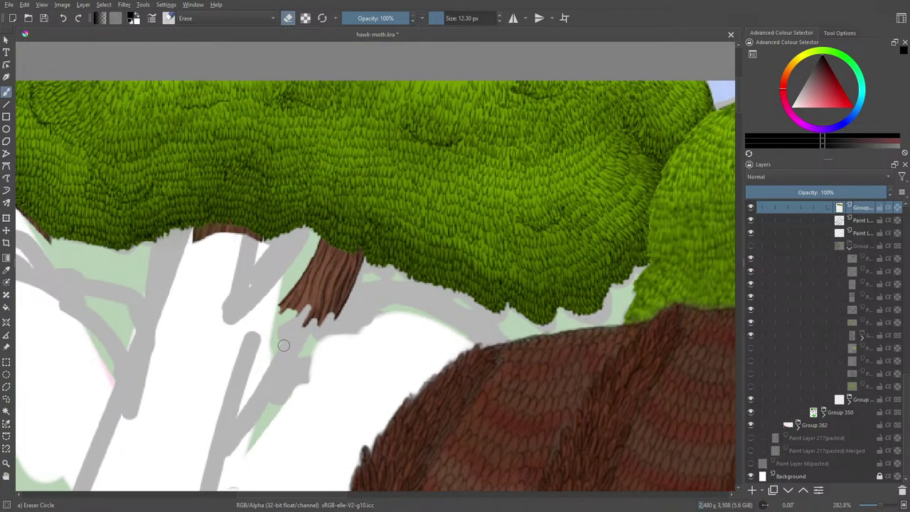
pyautogui.moveTo(250, 307)
pyautogui.mouseDown()
pyautogui.moveTo(306, 322)
pyautogui.moveTo(349, 309)
pyautogui.moveTo(317, 260)
pyautogui.moveTo(335, 254)
pyautogui.moveTo(351, 265)
pyautogui.mouseUp()
# Trim the brown remnants off the canopy edge above the outer branch, reducing the eraser size to 7.52 px
pyautogui.moveTo(876, 503); pyautogui.dragTo(885, 506)
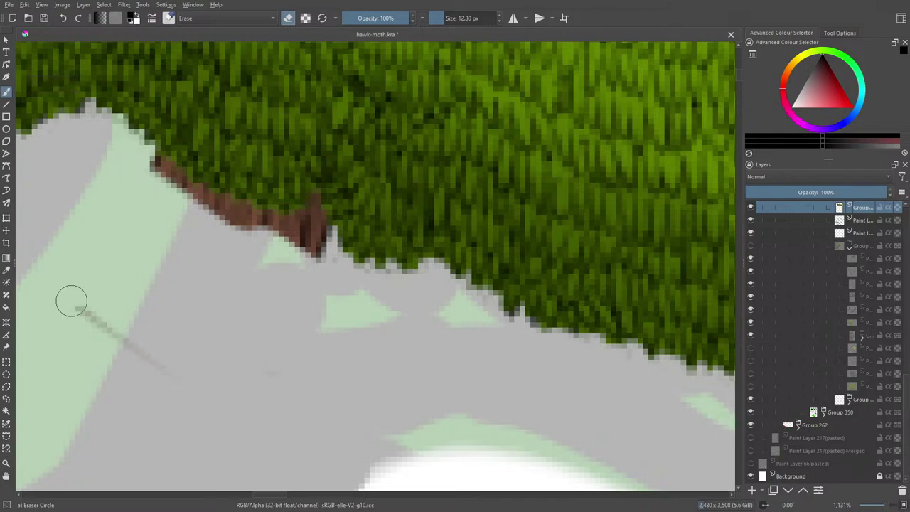
pyautogui.moveTo(310, 255)
pyautogui.mouseDown()
pyautogui.moveTo(172, 190)
pyautogui.moveTo(206, 209)
pyautogui.moveTo(144, 168)
pyautogui.mouseUp()
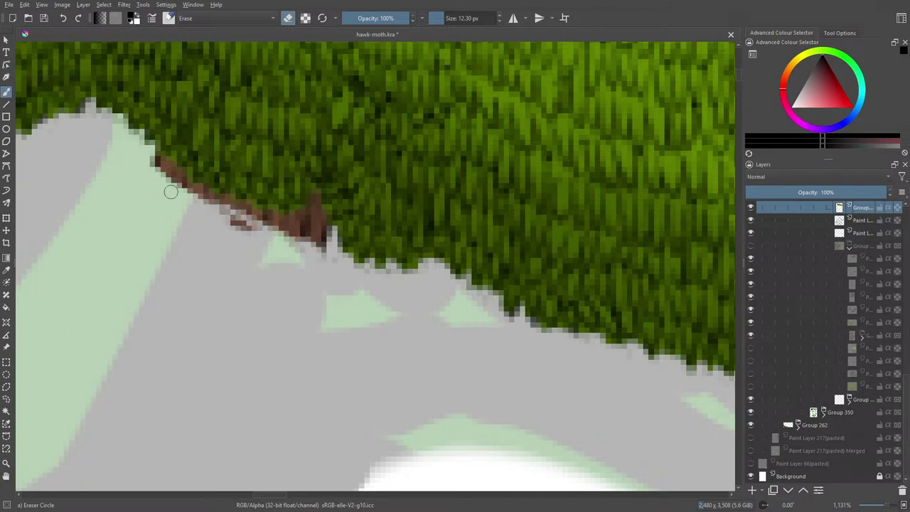
pyautogui.moveTo(442, 17); pyautogui.dragTo(437, 16)
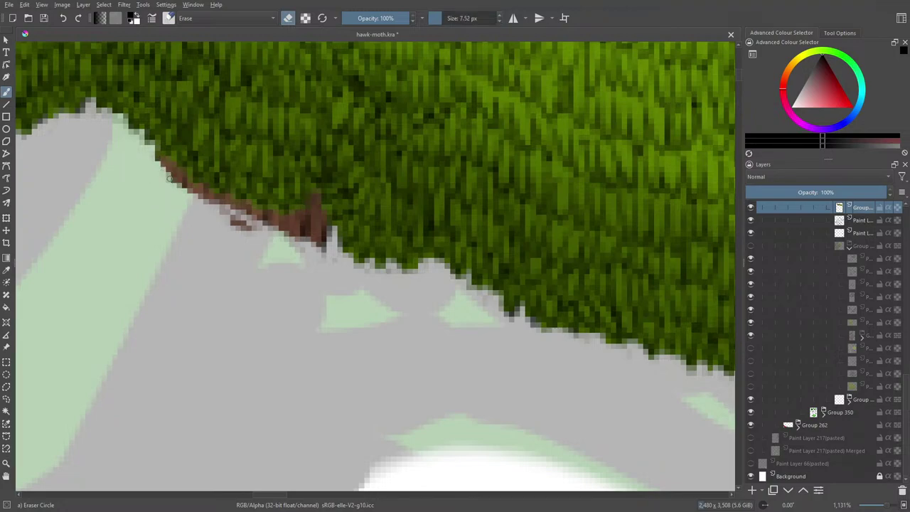
pyautogui.moveTo(178, 184); pyautogui.dragTo(164, 170)
pyautogui.moveTo(193, 203)
pyautogui.mouseDown()
pyautogui.moveTo(223, 207)
pyautogui.moveTo(244, 231)
pyautogui.moveTo(241, 219)
pyautogui.moveTo(293, 229)
pyautogui.moveTo(325, 255)
pyautogui.moveTo(300, 252)
pyautogui.moveTo(330, 262)
pyautogui.mouseUp()
pyautogui.moveTo(238, 214)
pyautogui.mouseDown()
pyautogui.moveTo(198, 214)
pyautogui.moveTo(215, 208)
pyautogui.moveTo(204, 226)
pyautogui.moveTo(223, 198)
pyautogui.mouseUp()
pyautogui.moveTo(300, 225)
pyautogui.mouseDown()
pyautogui.moveTo(313, 228)
pyautogui.moveTo(316, 209)
pyautogui.mouseUp()
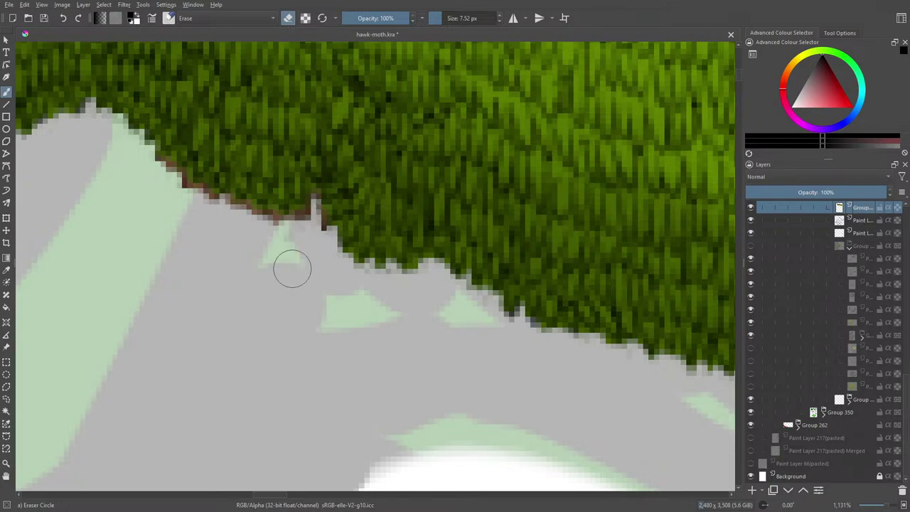
# Erase the brown strip along the canopy edge above the wide forked trunk, following the jagged leaf outline
pyautogui.moveTo(261, 497); pyautogui.dragTo(239, 499)
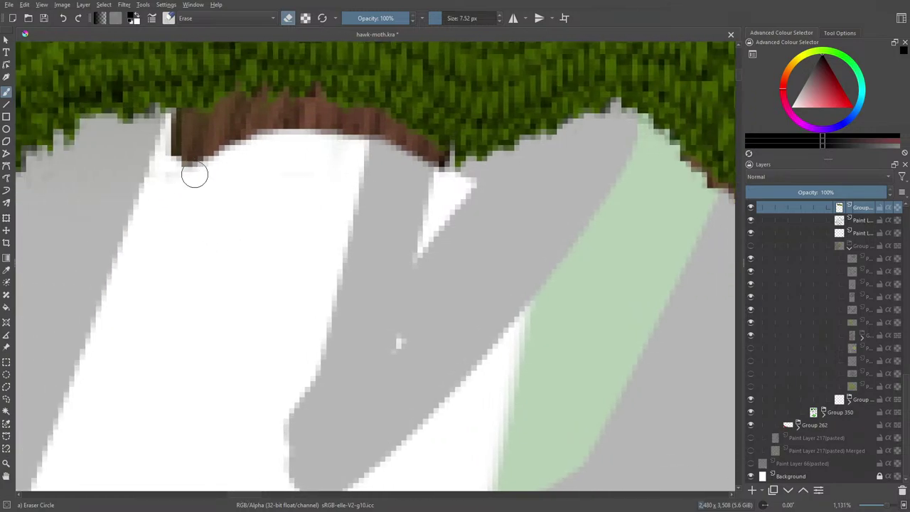
pyautogui.moveTo(232, 161)
pyautogui.mouseDown()
pyautogui.moveTo(296, 150)
pyautogui.moveTo(396, 181)
pyautogui.moveTo(411, 165)
pyautogui.moveTo(400, 156)
pyautogui.moveTo(443, 167)
pyautogui.moveTo(396, 130)
pyautogui.moveTo(382, 128)
pyautogui.moveTo(384, 137)
pyautogui.moveTo(367, 126)
pyautogui.moveTo(373, 115)
pyautogui.moveTo(342, 128)
pyautogui.moveTo(361, 146)
pyautogui.moveTo(334, 120)
pyautogui.moveTo(290, 172)
pyautogui.moveTo(277, 146)
pyautogui.moveTo(231, 153)
pyautogui.moveTo(242, 132)
pyautogui.moveTo(229, 128)
pyautogui.moveTo(198, 145)
pyautogui.moveTo(175, 140)
pyautogui.moveTo(184, 117)
pyautogui.moveTo(210, 139)
pyautogui.moveTo(228, 122)
pyautogui.moveTo(232, 102)
pyautogui.moveTo(261, 133)
pyautogui.moveTo(264, 120)
pyautogui.moveTo(253, 142)
pyautogui.moveTo(286, 107)
pyautogui.moveTo(292, 124)
pyautogui.moveTo(313, 111)
pyautogui.moveTo(302, 127)
pyautogui.moveTo(317, 84)
pyautogui.moveTo(309, 112)
pyautogui.mouseUp()
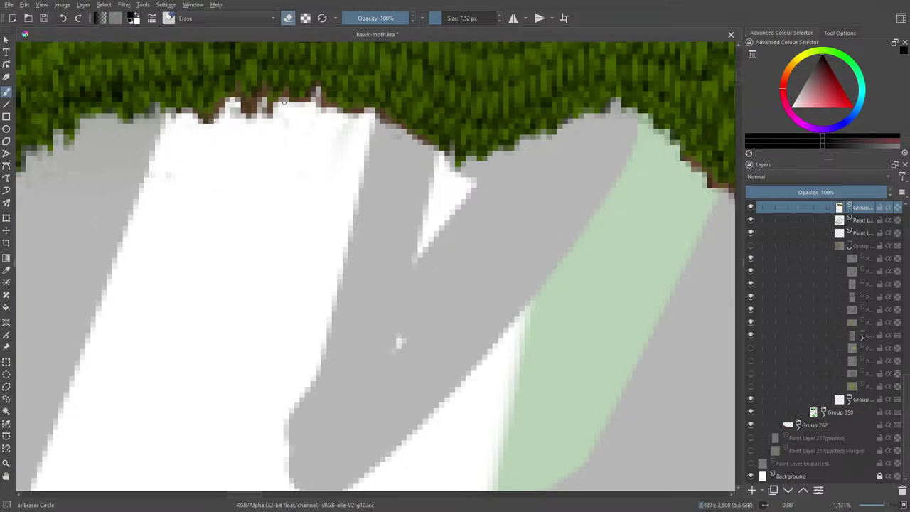
pyautogui.moveTo(260, 128)
pyautogui.mouseDown()
pyautogui.moveTo(267, 117)
pyautogui.moveTo(270, 163)
pyautogui.mouseUp()
pyautogui.press('-')
pyautogui.press('-')
pyautogui.press('-')
pyautogui.press('-')
pyautogui.press('+')
pyautogui.press('+')
pyautogui.press('+')
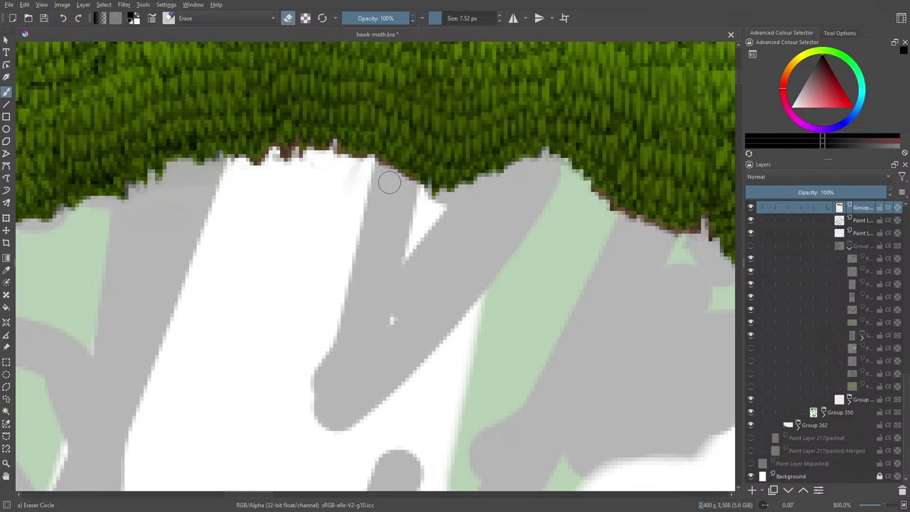
pyautogui.moveTo(884, 506); pyautogui.dragTo(874, 506)
pyautogui.scroll(1, 375, 269)
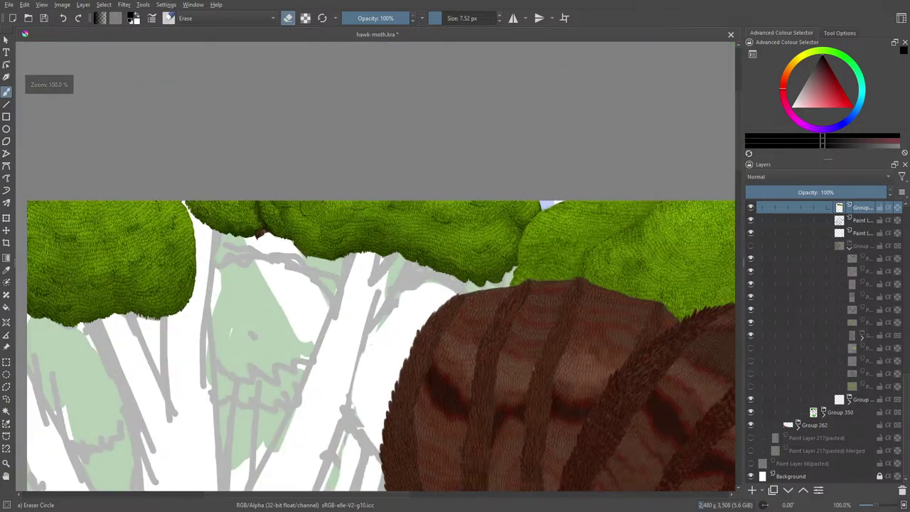
pyautogui.scroll(4, 375, 269)
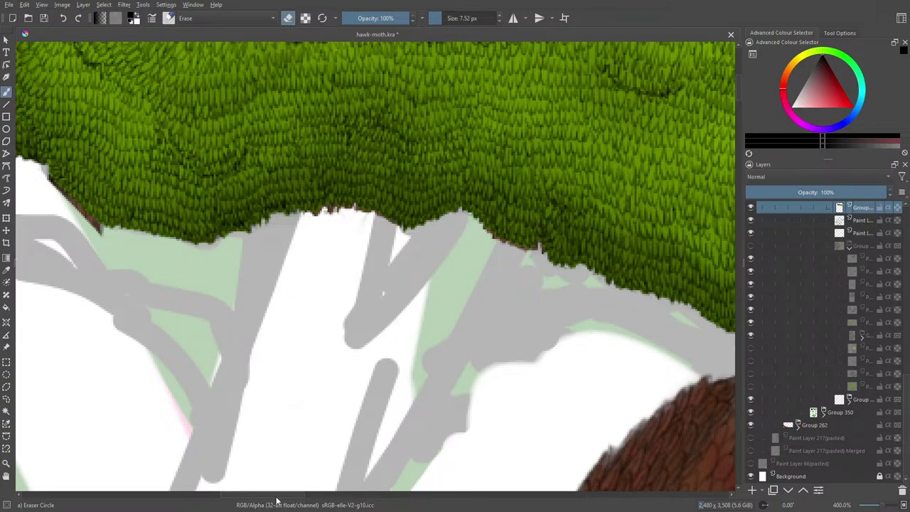
# Erase the brown trunk stub in the notch beneath the canopy's dark fold, following the leaf edge
pyautogui.moveTo(277, 496); pyautogui.dragTo(225, 495)
pyautogui.press('/')
pyautogui.moveTo(735, 109); pyautogui.dragTo(739, 86)
pyautogui.moveTo(880, 507); pyautogui.dragTo(882, 508)
pyautogui.press('/')
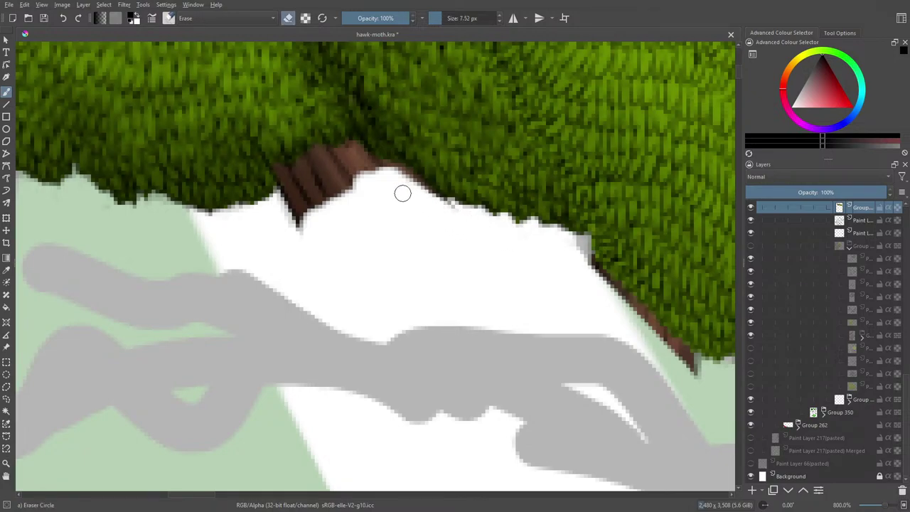
pyautogui.moveTo(372, 181)
pyautogui.mouseDown()
pyautogui.moveTo(358, 201)
pyautogui.moveTo(327, 188)
pyautogui.moveTo(295, 225)
pyautogui.moveTo(294, 197)
pyautogui.moveTo(280, 196)
pyautogui.moveTo(281, 178)
pyautogui.moveTo(310, 174)
pyautogui.moveTo(315, 182)
pyautogui.moveTo(301, 165)
pyautogui.moveTo(321, 158)
pyautogui.moveTo(332, 163)
pyautogui.moveTo(319, 178)
pyautogui.moveTo(328, 168)
pyautogui.mouseUp()
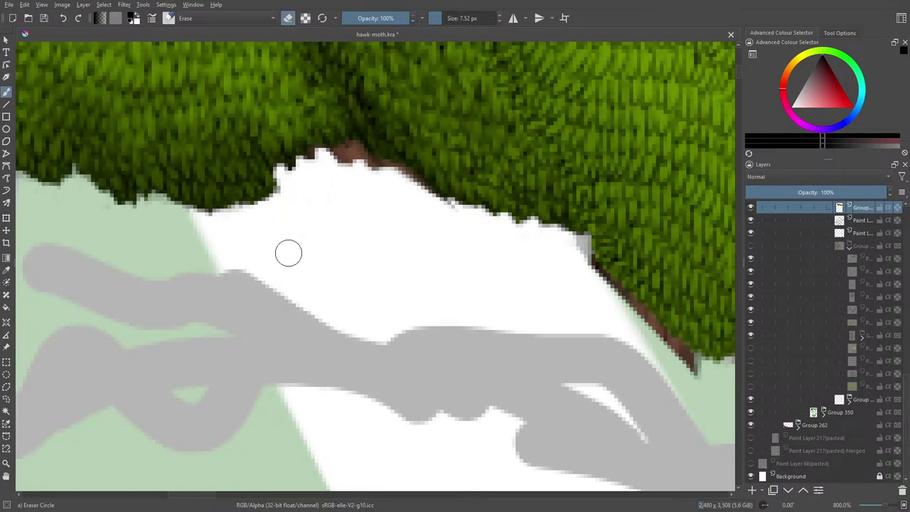
pyautogui.moveTo(329, 163)
pyautogui.mouseDown()
pyautogui.moveTo(357, 148)
pyautogui.moveTo(361, 163)
pyautogui.moveTo(352, 165)
pyautogui.moveTo(405, 174)
pyautogui.moveTo(449, 212)
pyautogui.mouseUp()
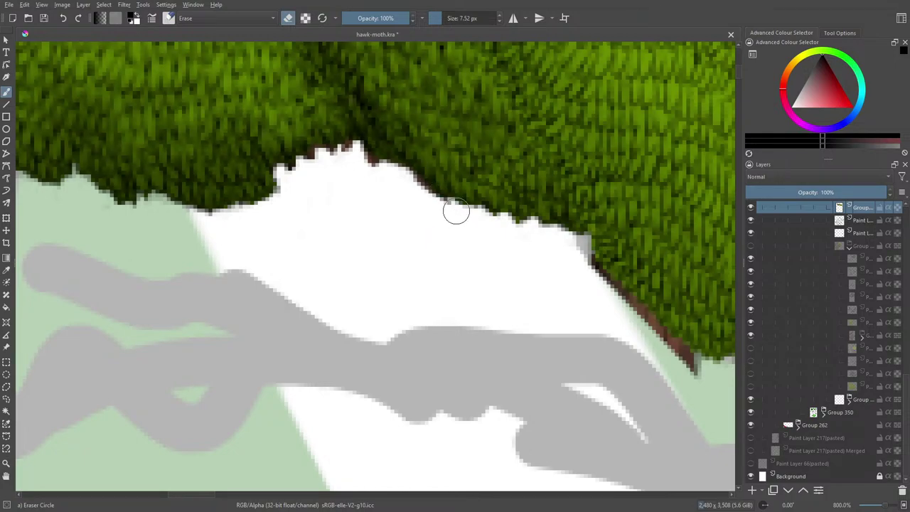
# Erase the thin brown sliver along the sloping canopy edge between the notch and the wide trunk
pyautogui.moveTo(220, 494)
pyautogui.mouseDown()
pyautogui.moveTo(240, 496)
pyautogui.moveTo(203, 490)
pyautogui.moveTo(215, 490)
pyautogui.mouseUp()
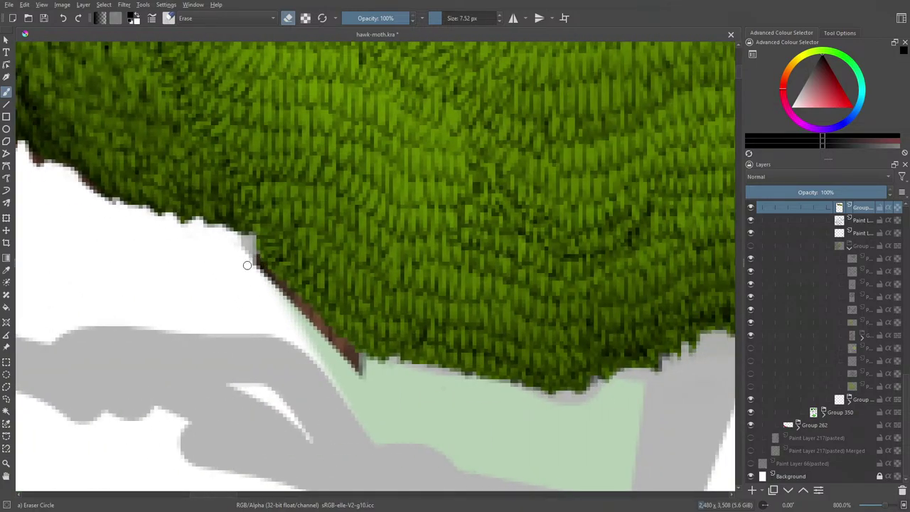
pyautogui.moveTo(331, 348)
pyautogui.mouseDown()
pyautogui.moveTo(358, 376)
pyautogui.moveTo(359, 366)
pyautogui.mouseUp()
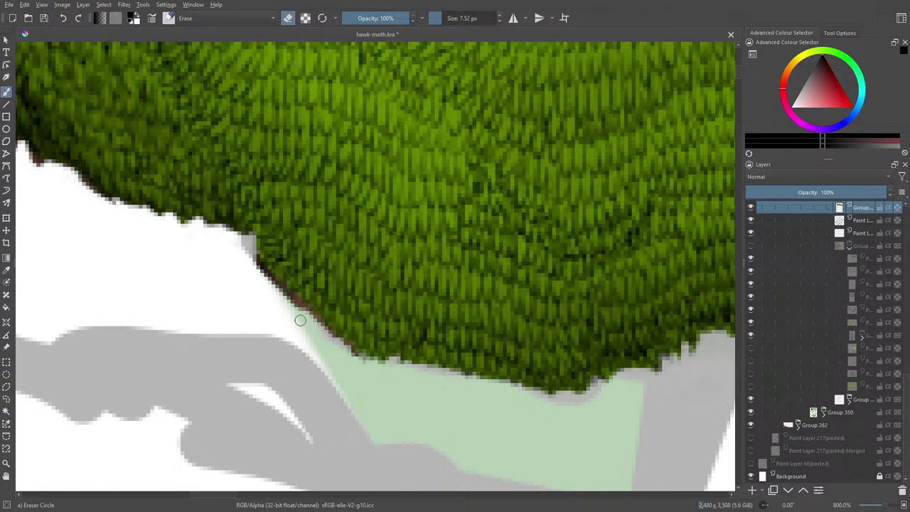
pyautogui.moveTo(296, 311); pyautogui.dragTo(248, 266)
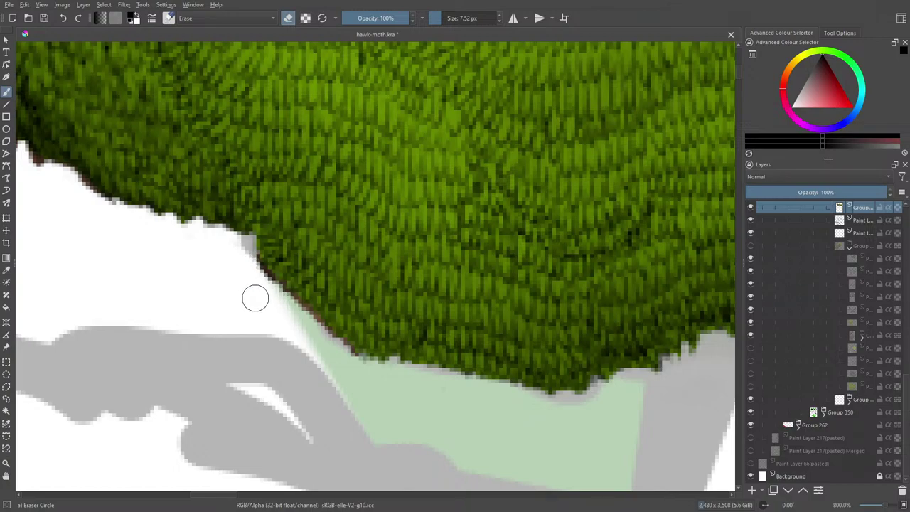
# Check the lower canopy edge for leftover brown paint at several zoom levels and switch back to the Pencil-2 brush
pyautogui.moveTo(885, 505); pyautogui.dragTo(879, 509)
pyautogui.scroll(-1, 879, 507)
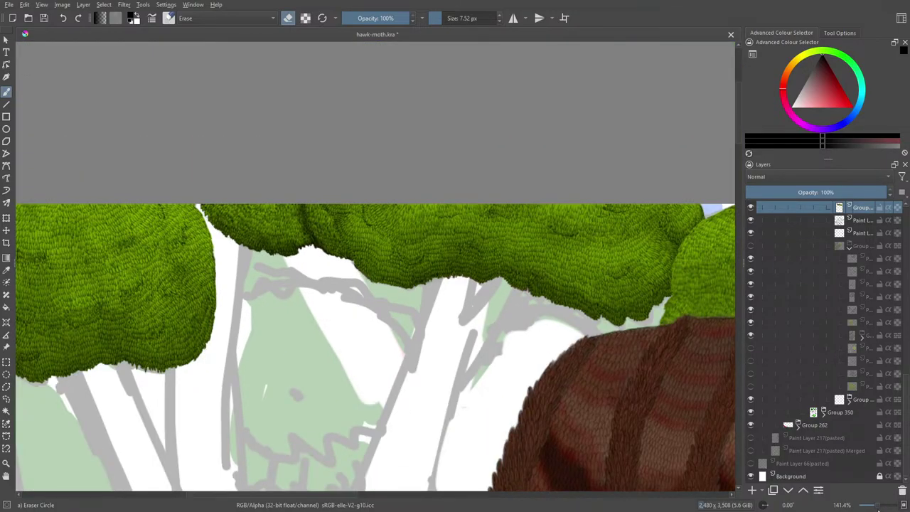
pyautogui.scroll(2, 879, 507)
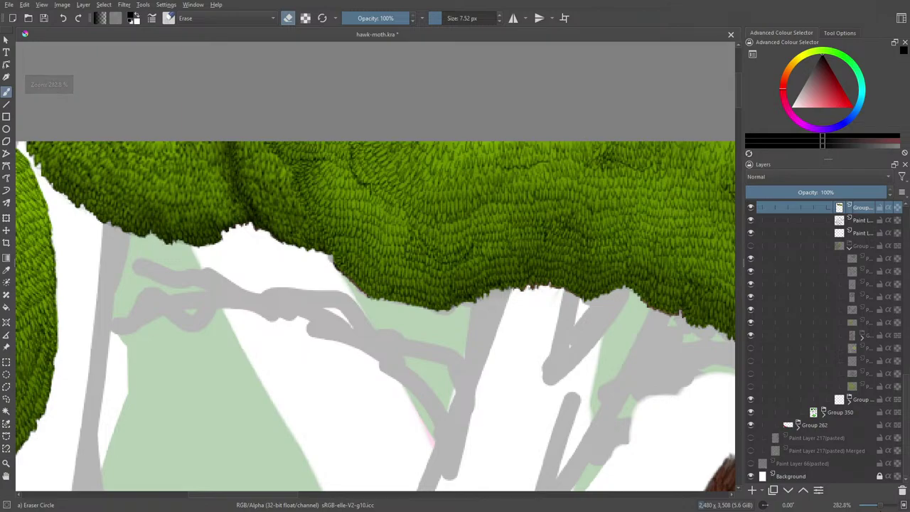
pyautogui.scroll(1, 879, 507)
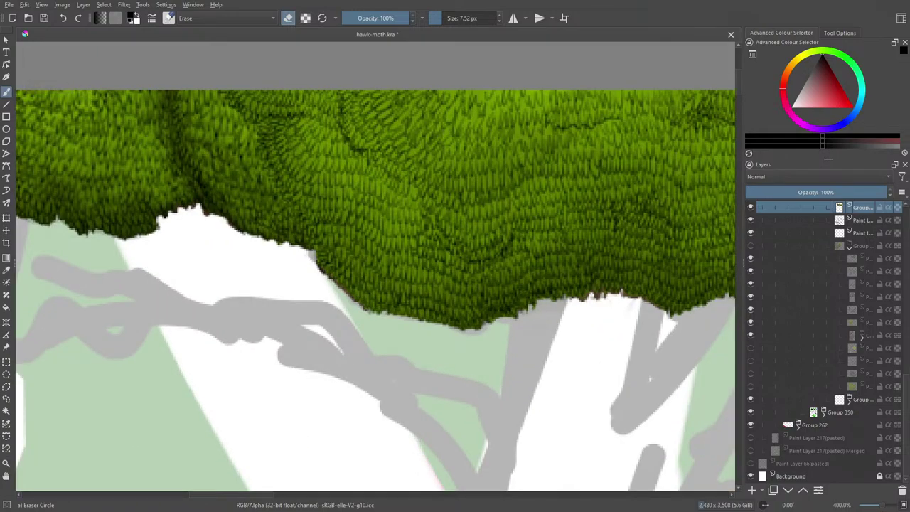
pyautogui.hotkey('ctrl', '-')
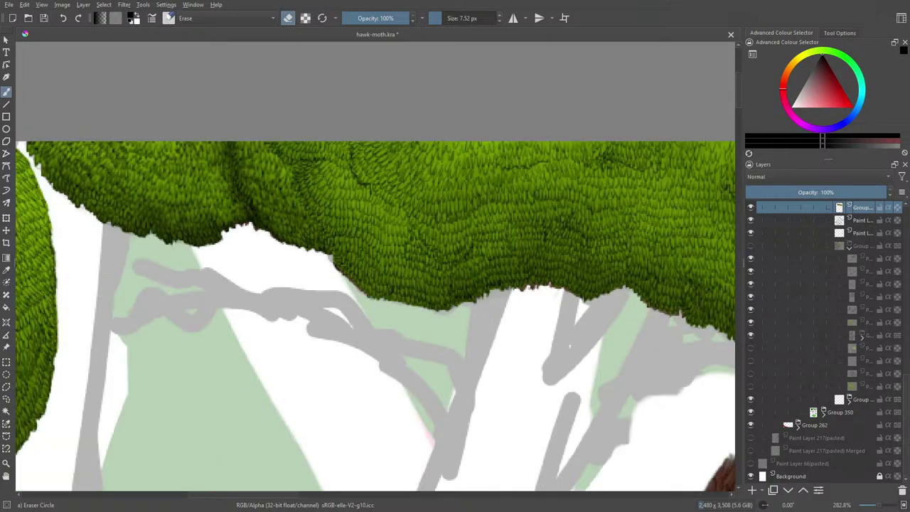
pyautogui.hotkey('ctrl', '-')
pyautogui.hotkey('ctrl', '+')
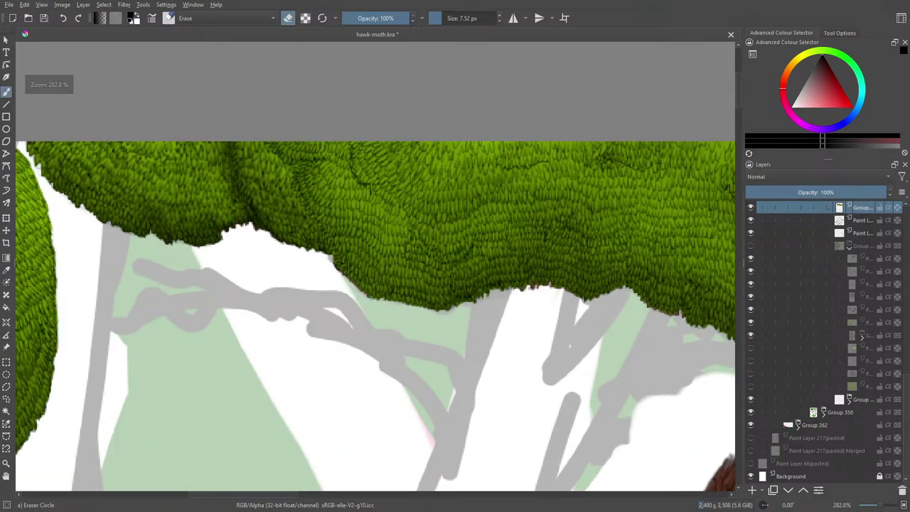
pyautogui.hotkey('ctrl', '+')
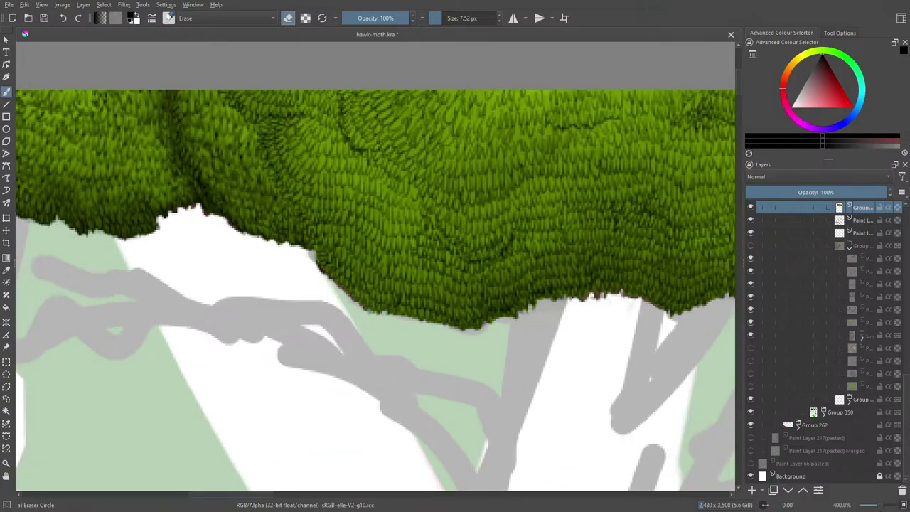
pyautogui.press('/')
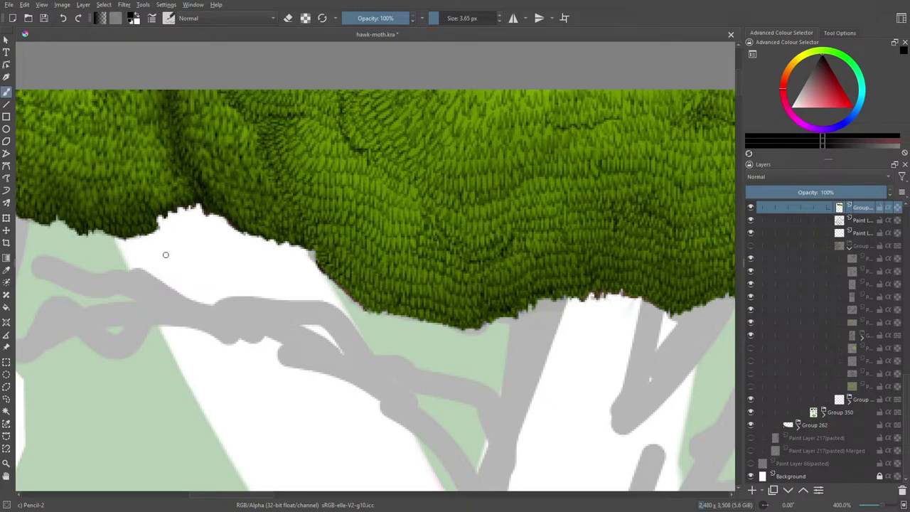
# On a new paint layer, draw short black pencil strokes along the canopy edge at the notch and above the wide forked trunk
pyautogui.click(751, 490)
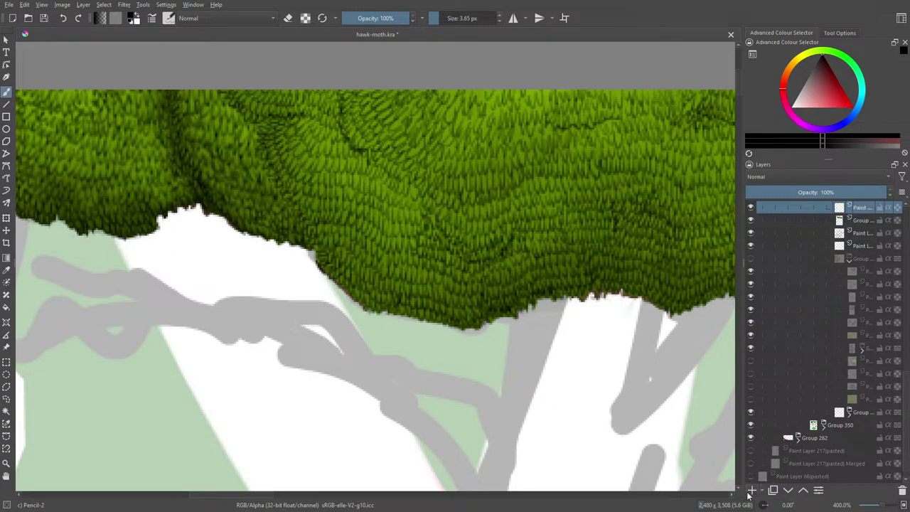
pyautogui.moveTo(260, 496); pyautogui.dragTo(233, 496)
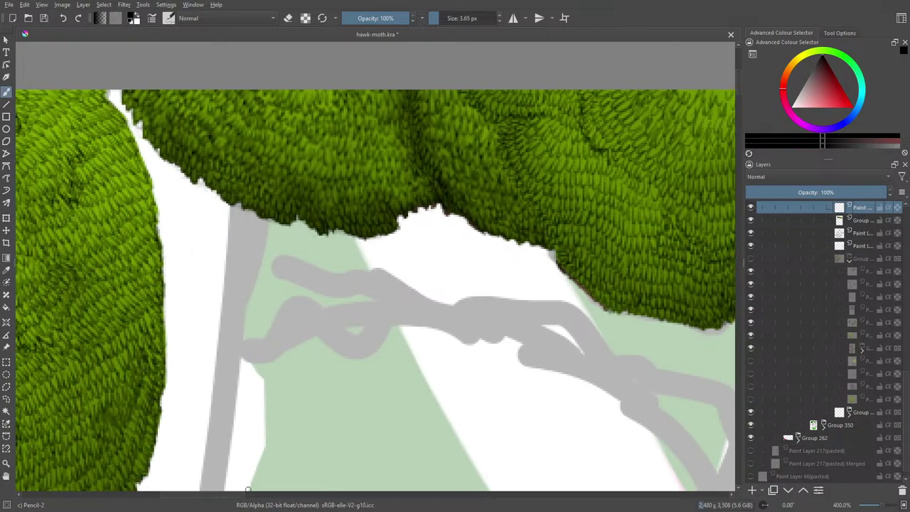
pyautogui.rightClick(302, 349)
pyautogui.click(189, 253)
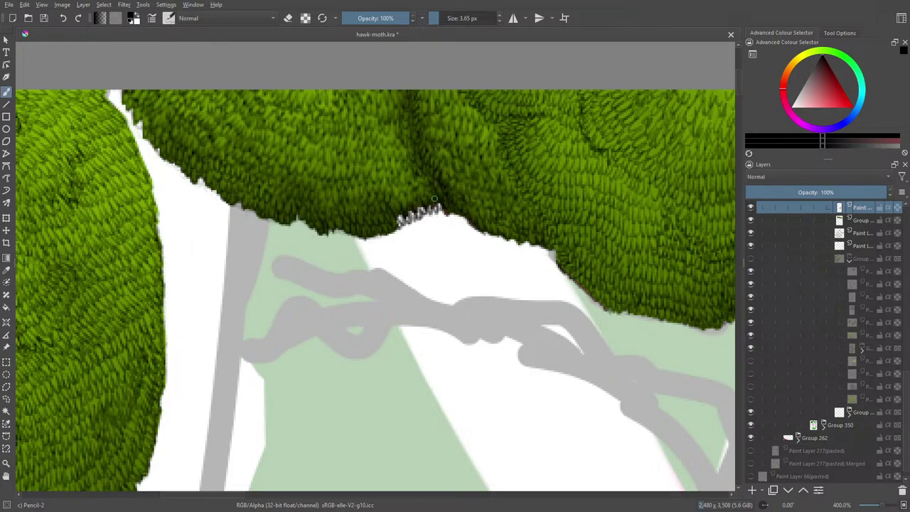
pyautogui.moveTo(214, 494); pyautogui.dragTo(274, 484)
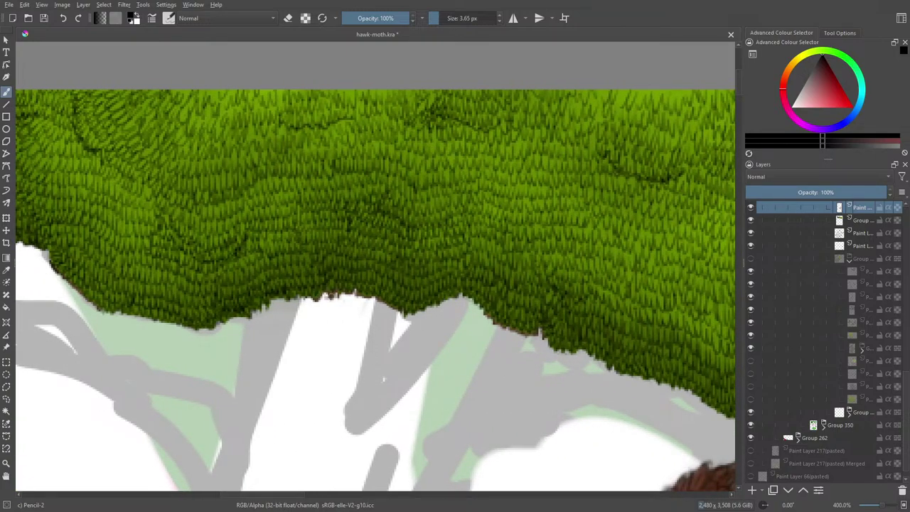
pyautogui.moveTo(324, 293); pyautogui.dragTo(348, 295)
pyautogui.moveTo(285, 495); pyautogui.dragTo(241, 502)
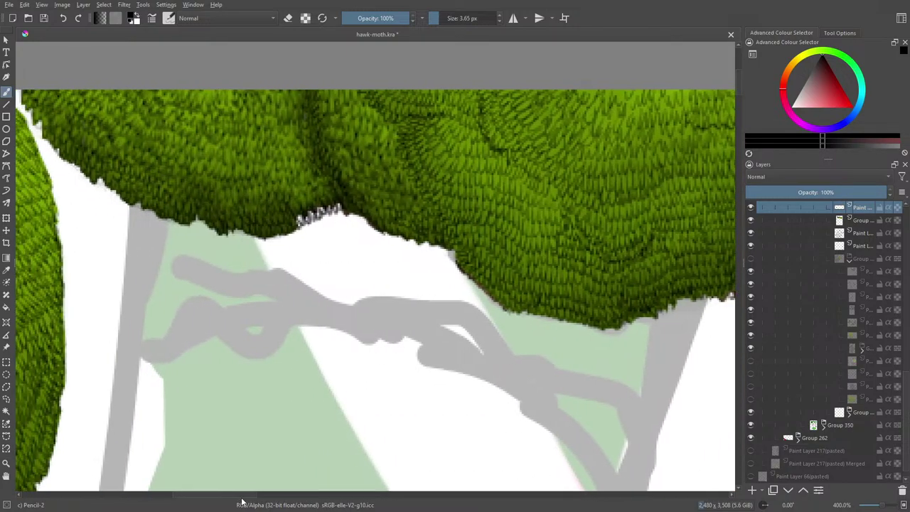
# Add a fill layer beneath the black strokes, sample a dark green from the foliage and paint the notch edge with it
pyautogui.click(752, 490)
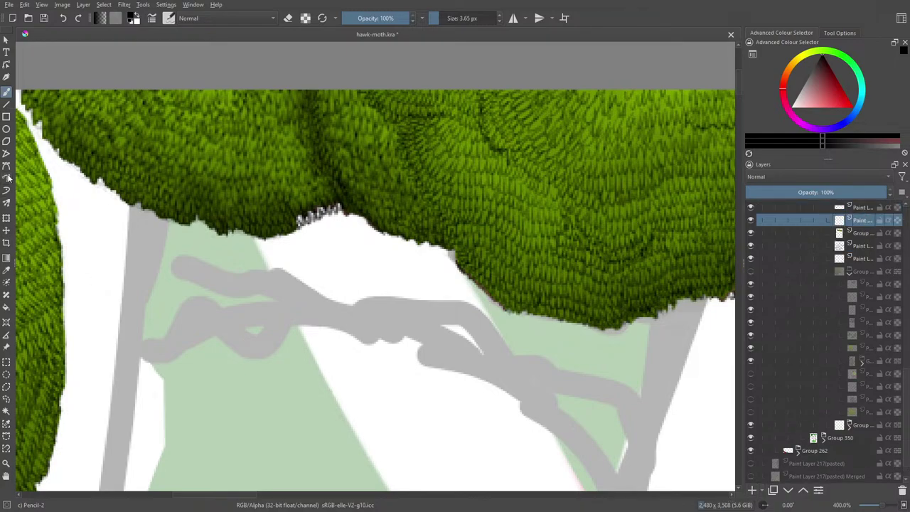
pyautogui.click(6, 270)
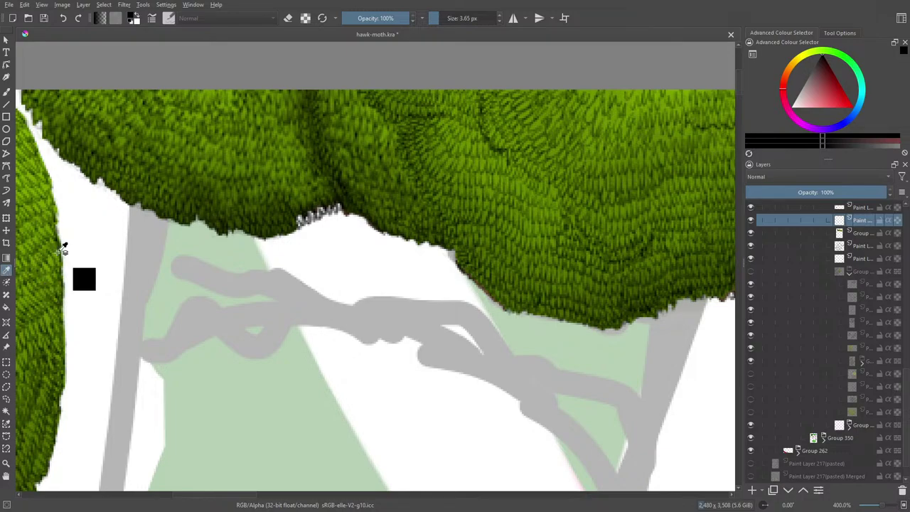
pyautogui.click(374, 104)
pyautogui.moveTo(127, 135); pyautogui.dragTo(289, 214)
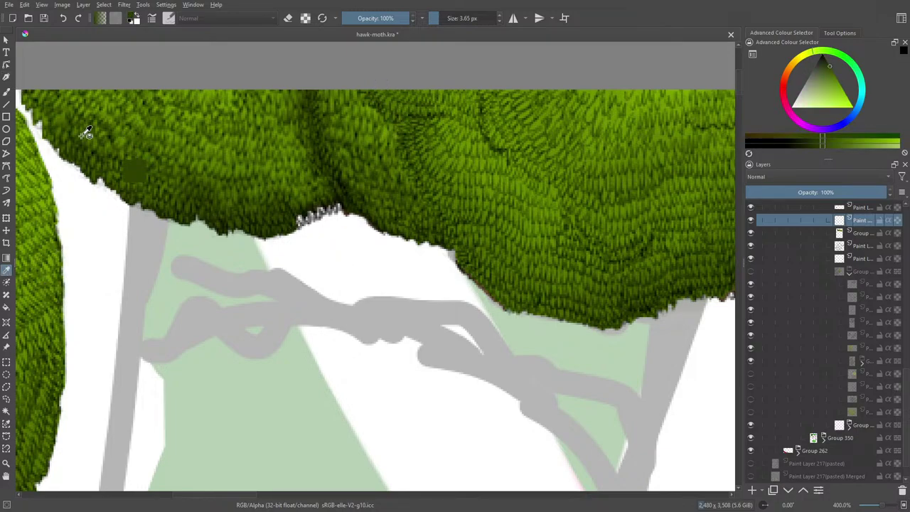
pyautogui.click(7, 93)
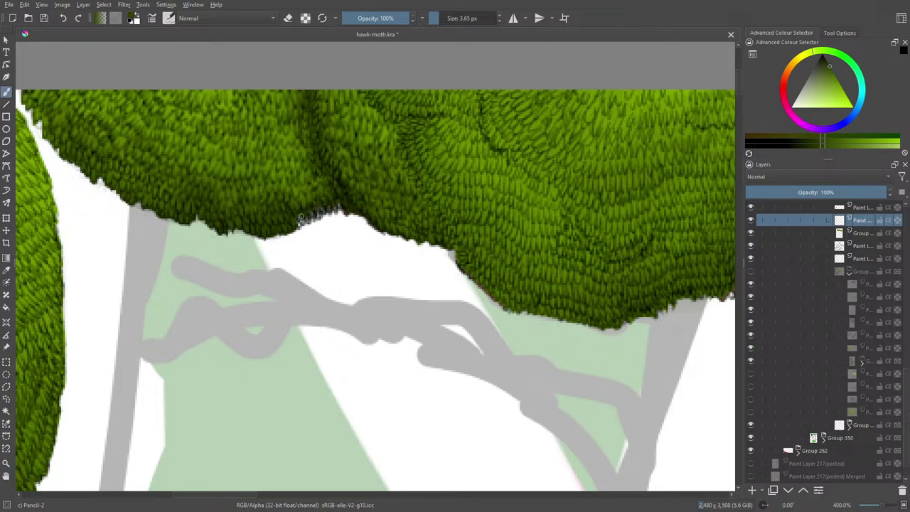
pyautogui.moveTo(300, 218)
pyautogui.mouseDown()
pyautogui.moveTo(340, 209)
pyautogui.moveTo(307, 223)
pyautogui.mouseUp()
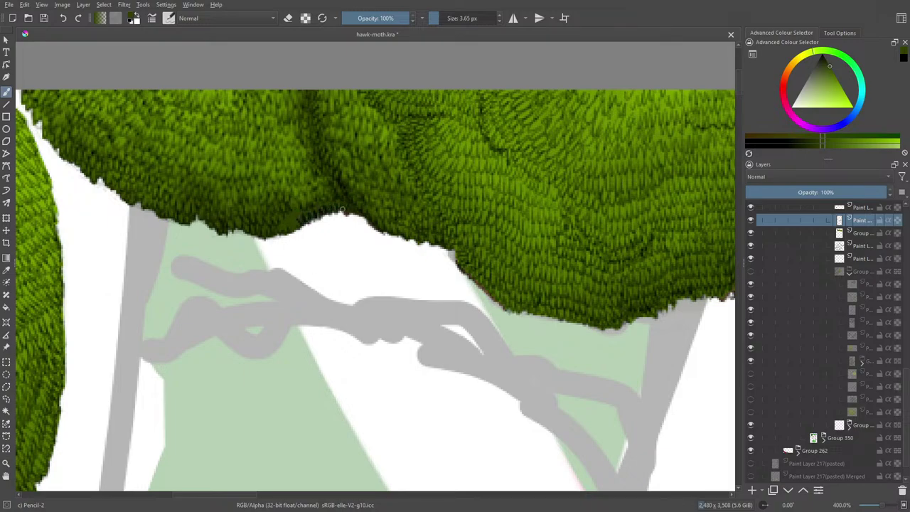
# Try placing the green fill layer above the black stroke layer, and return it below
pyautogui.press('e')
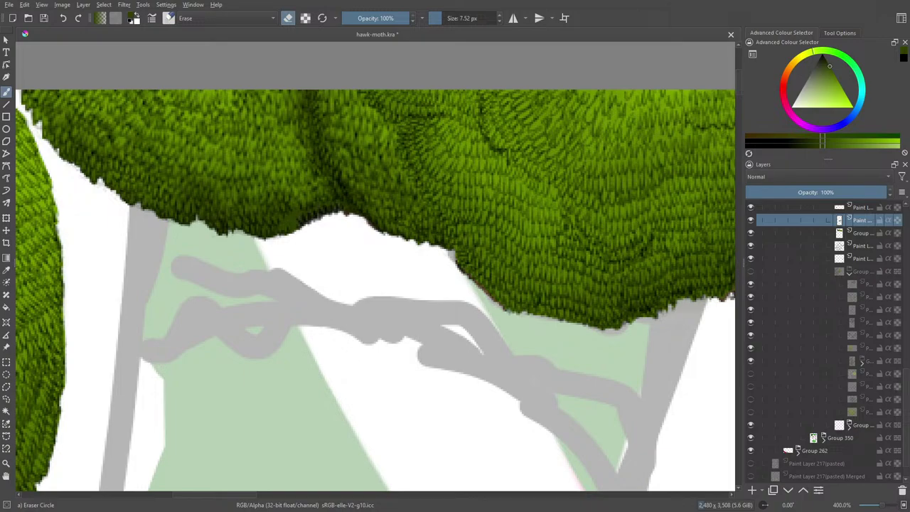
pyautogui.click(837, 233)
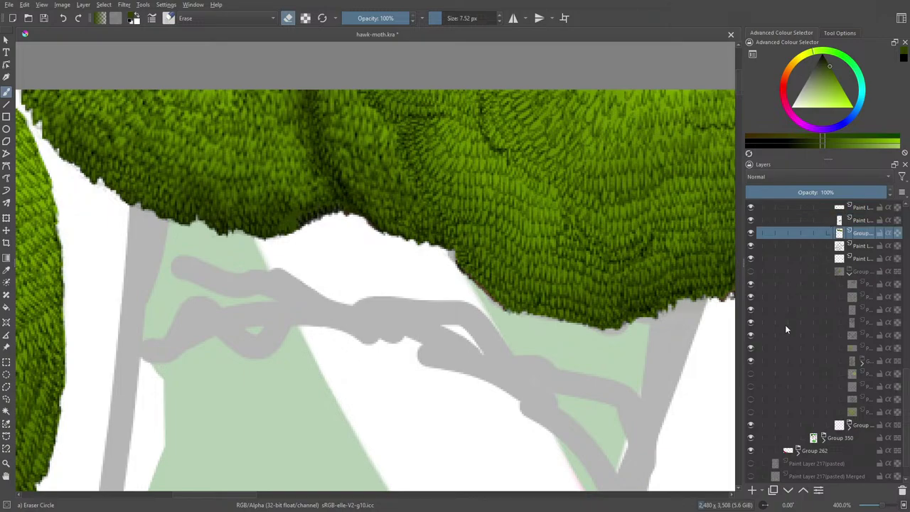
pyautogui.click(840, 209)
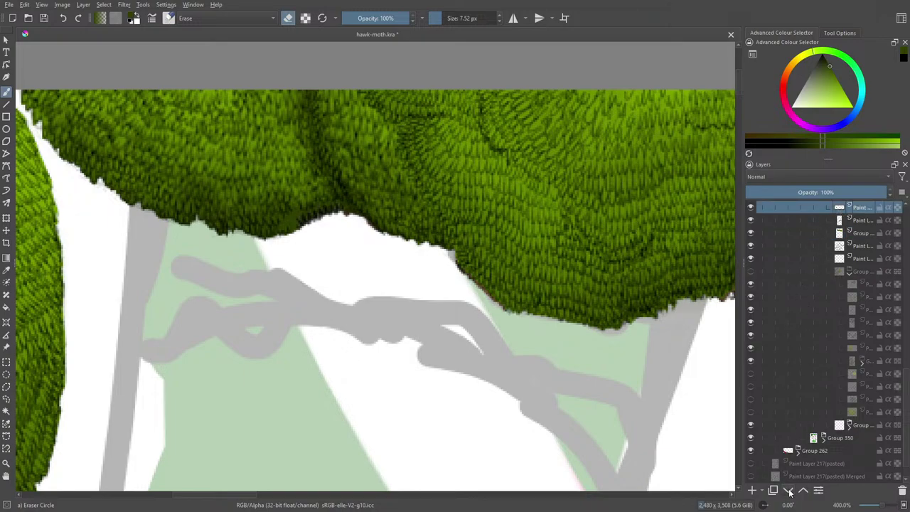
pyautogui.press('pagedown')
pyautogui.click(828, 207)
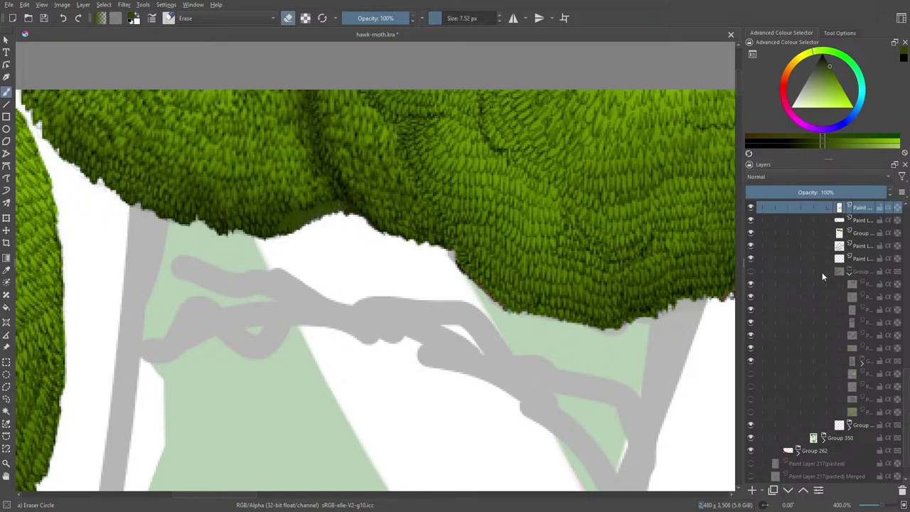
pyautogui.click(787, 491)
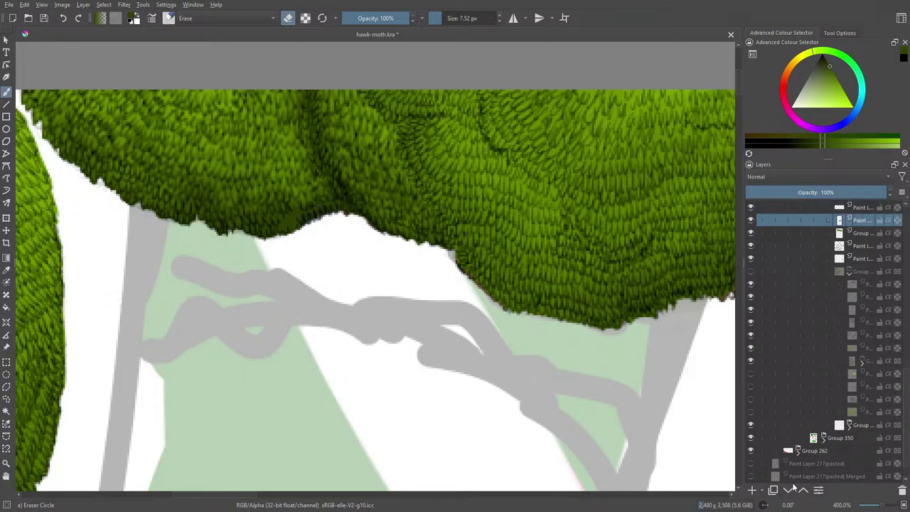
# Check the stroke and canopy layers by toggling their visibility, and move the canopy layer above both patch layers
pyautogui.click(752, 207)
pyautogui.click(752, 206)
pyautogui.click(750, 232)
pyautogui.click(751, 232)
pyautogui.click(838, 233)
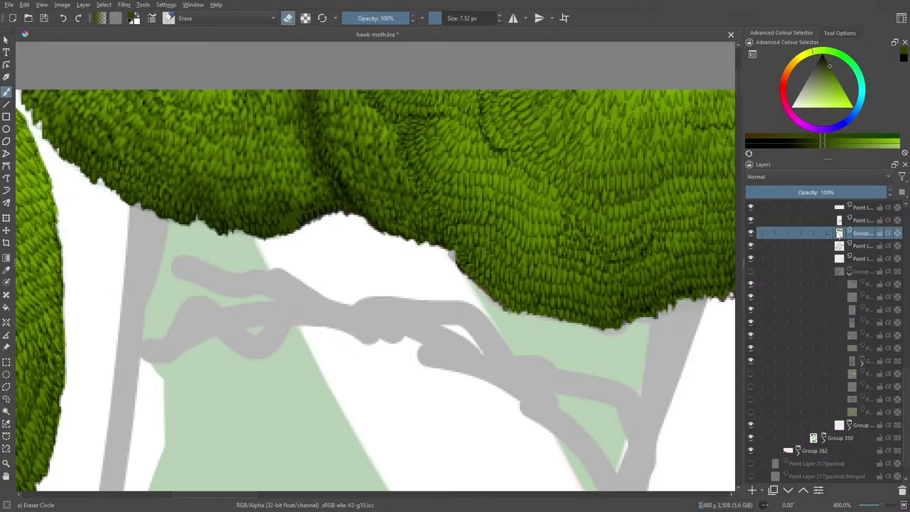
pyautogui.click(805, 490)
pyautogui.click(806, 491)
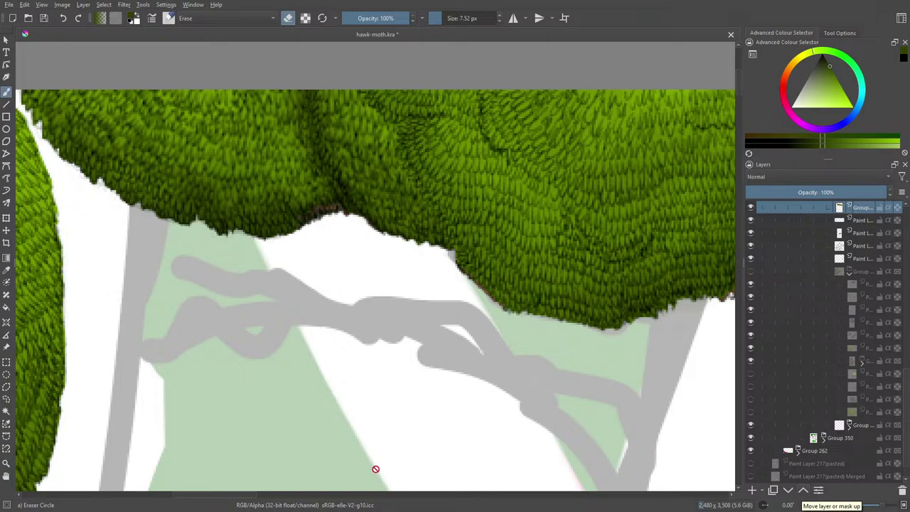
# On the green fill layer, paint the canopy edge above the forked trunk with the pencil, using a dark green sampled from nearby leaves
pyautogui.press('/')
pyautogui.moveTo(253, 495); pyautogui.dragTo(288, 493)
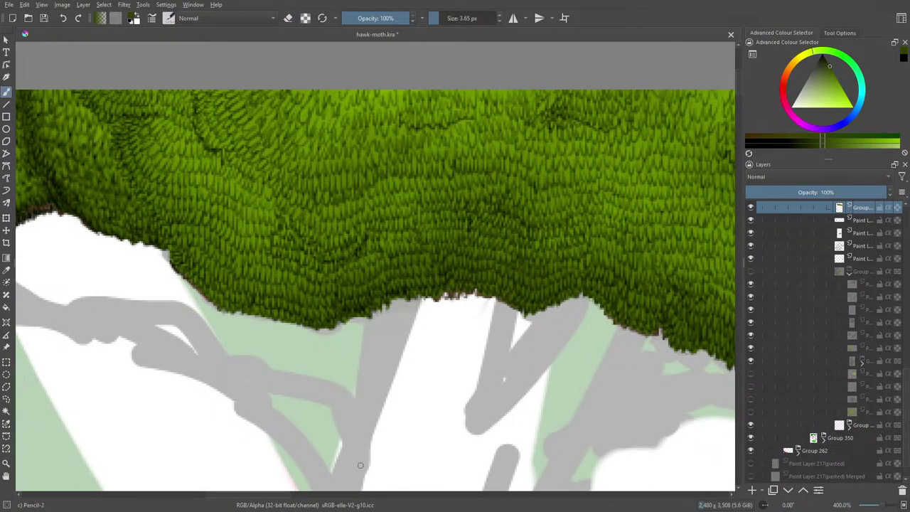
pyautogui.click(759, 220)
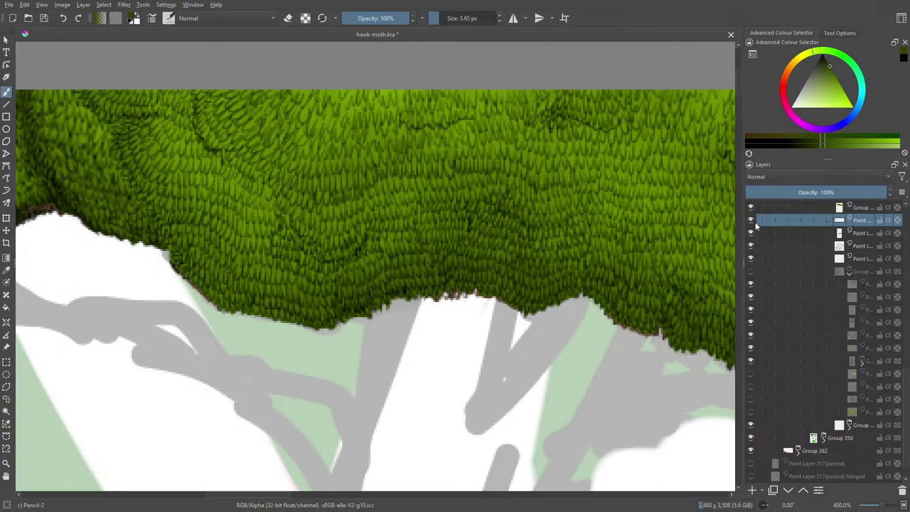
pyautogui.click(840, 235)
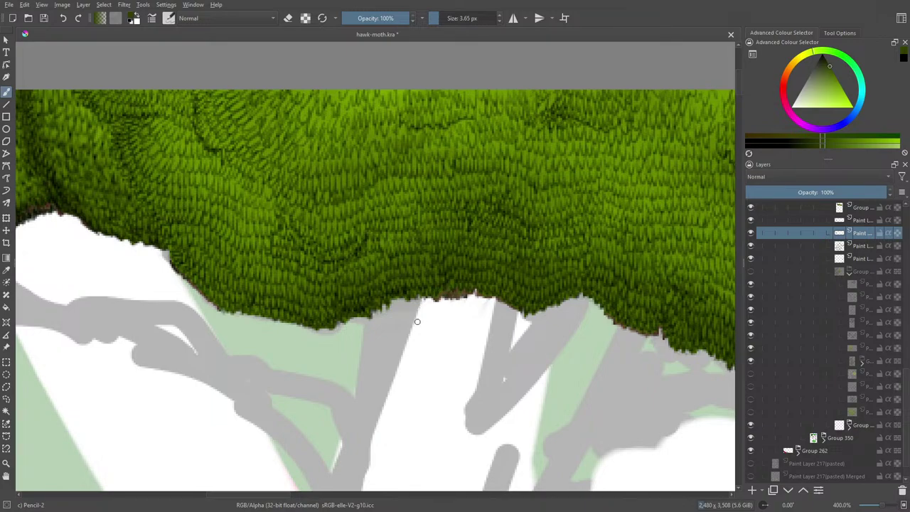
pyautogui.click(7, 269)
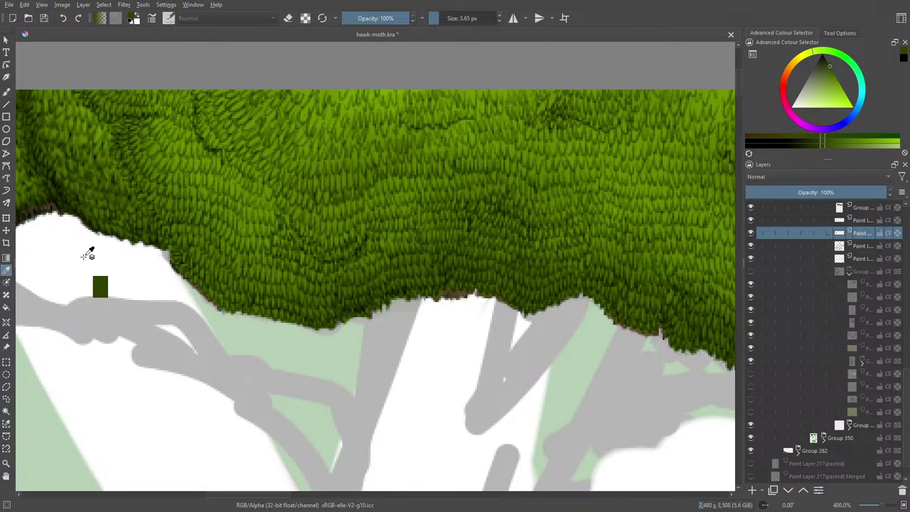
pyautogui.moveTo(397, 271); pyautogui.dragTo(386, 293)
pyautogui.press('b')
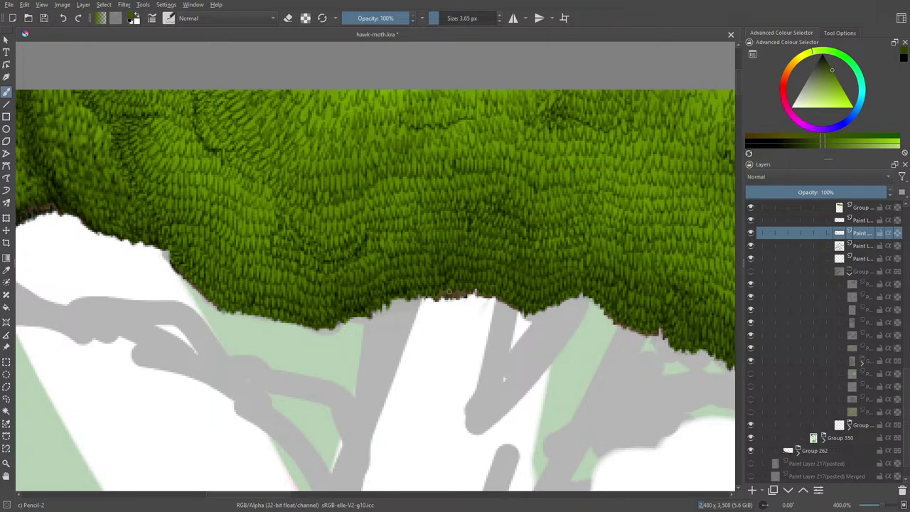
pyautogui.moveTo(463, 292)
pyautogui.mouseDown()
pyautogui.moveTo(446, 323)
pyautogui.moveTo(464, 306)
pyautogui.moveTo(466, 298)
pyautogui.moveTo(443, 324)
pyautogui.moveTo(455, 300)
pyautogui.moveTo(459, 322)
pyautogui.moveTo(455, 296)
pyautogui.mouseUp()
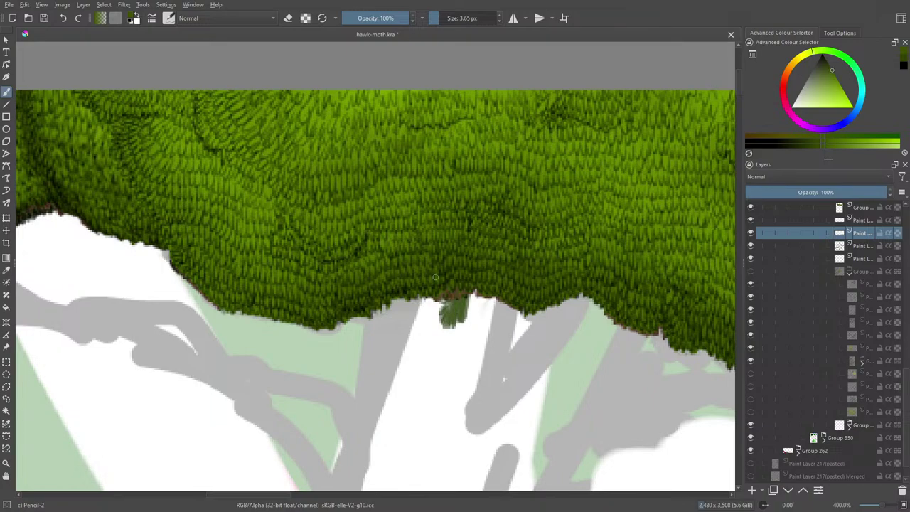
# Erase the green paint spilling below the canopy edge onto the white forked trunk
pyautogui.click(168, 18)
pyautogui.click(300, 65)
pyautogui.press('e')
pyautogui.moveTo(433, 299)
pyautogui.mouseDown()
pyautogui.moveTo(437, 330)
pyautogui.moveTo(479, 313)
pyautogui.moveTo(435, 323)
pyautogui.moveTo(473, 299)
pyautogui.moveTo(429, 311)
pyautogui.mouseUp()
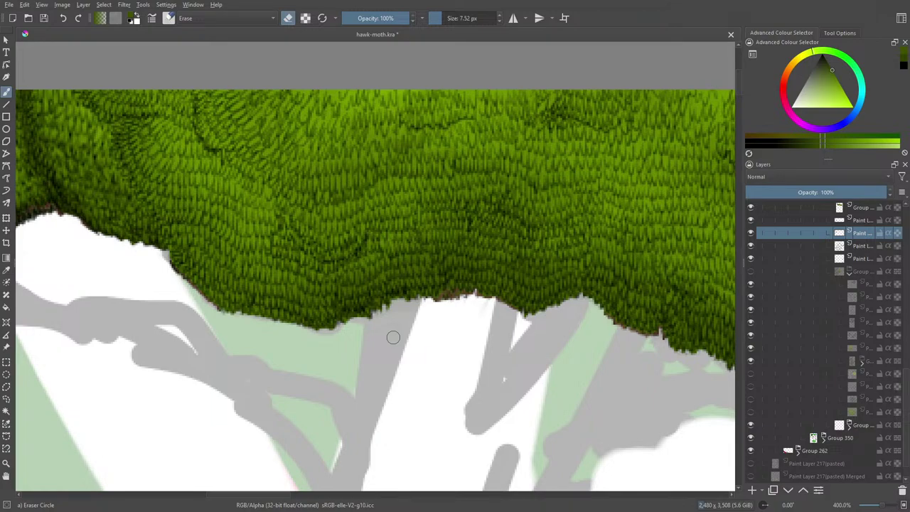
# Erase the stray ink stroke on the white area below the canopy
pyautogui.press('e')
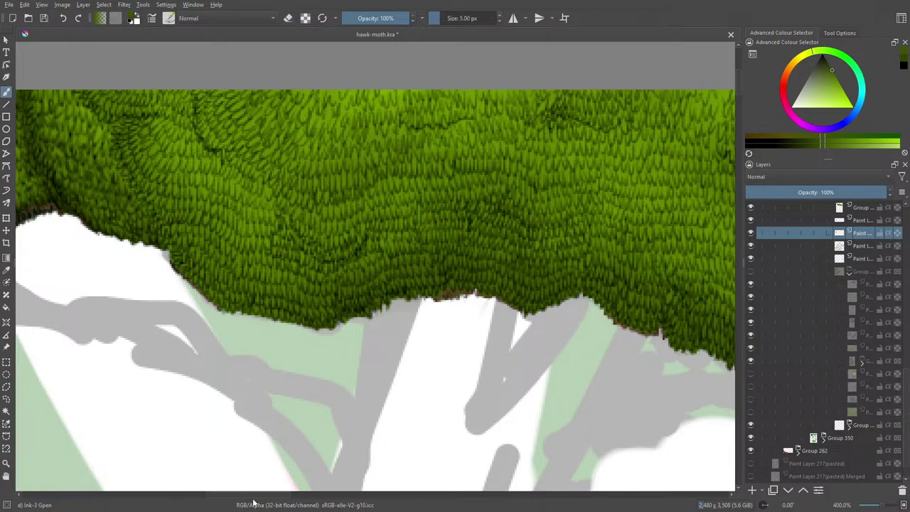
pyautogui.moveTo(228, 494); pyautogui.dragTo(214, 495)
pyautogui.moveTo(208, 314)
pyautogui.mouseDown()
pyautogui.moveTo(211, 350)
pyautogui.moveTo(223, 359)
pyautogui.moveTo(213, 369)
pyautogui.moveTo(187, 310)
pyautogui.moveTo(231, 426)
pyautogui.moveTo(254, 421)
pyautogui.moveTo(266, 442)
pyautogui.moveTo(226, 339)
pyautogui.mouseUp()
pyautogui.press('e')
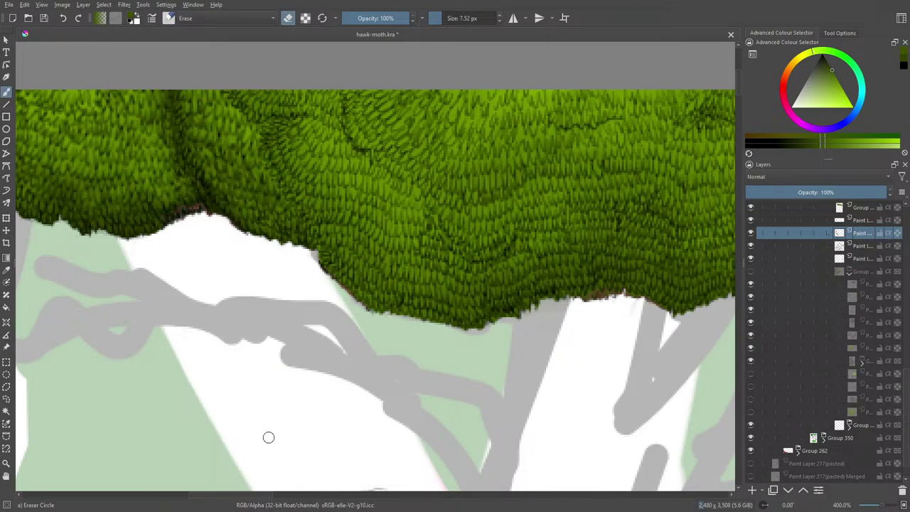
pyautogui.scroll(-1, 725, 106)
pyautogui.scroll(-3, 739, 85)
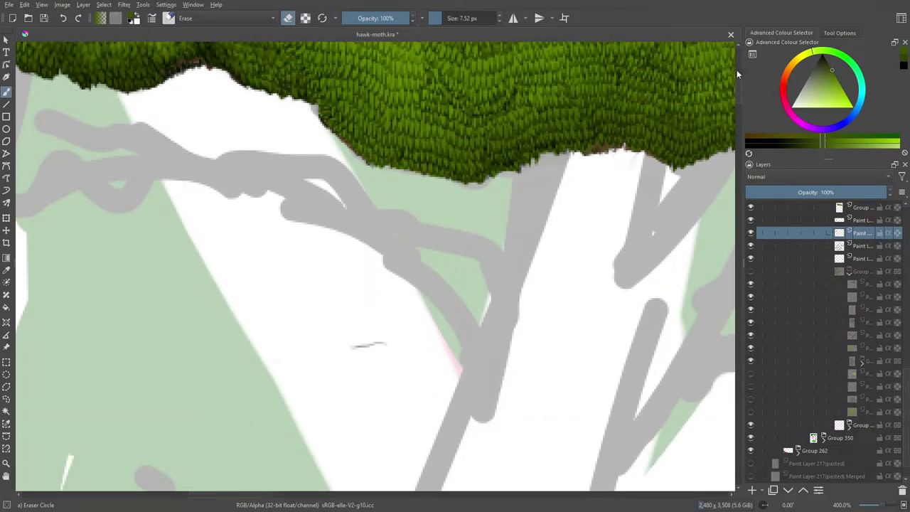
pyautogui.moveTo(356, 356); pyautogui.dragTo(351, 347)
# Lower the canopy layer's opacity to 46% to inspect the green patches beneath it, and restore it to 100%
pyautogui.click(825, 208)
pyautogui.rightClick(826, 210)
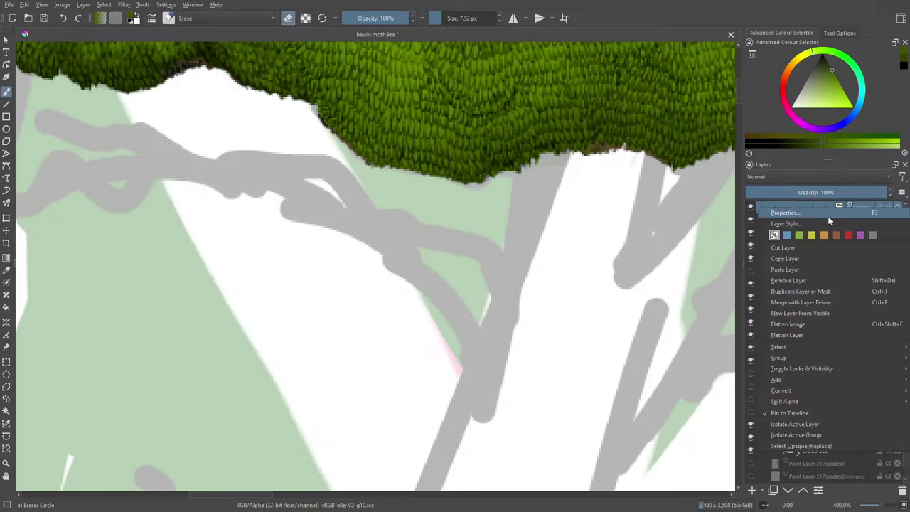
pyautogui.click(809, 187)
pyautogui.click(812, 192)
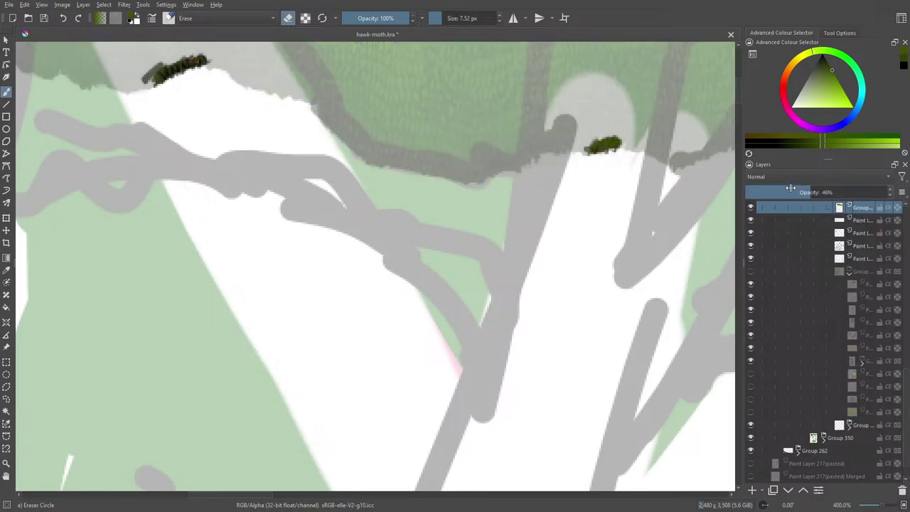
pyautogui.moveTo(815, 192); pyautogui.dragTo(889, 192)
# Merge the black stroke layer with the green fill layer and move the merged layer between the two paint layers under the canopy
pyautogui.click(782, 221)
pyautogui.rightClick(821, 219)
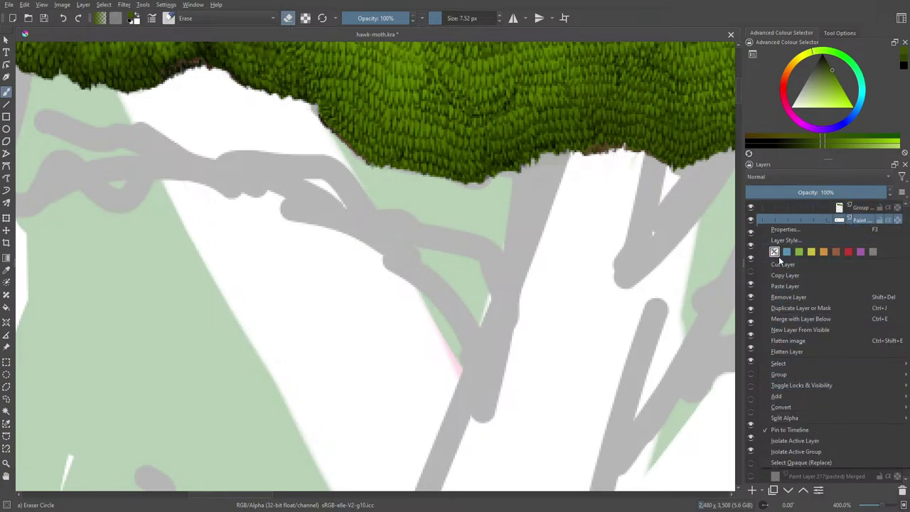
pyautogui.click(789, 318)
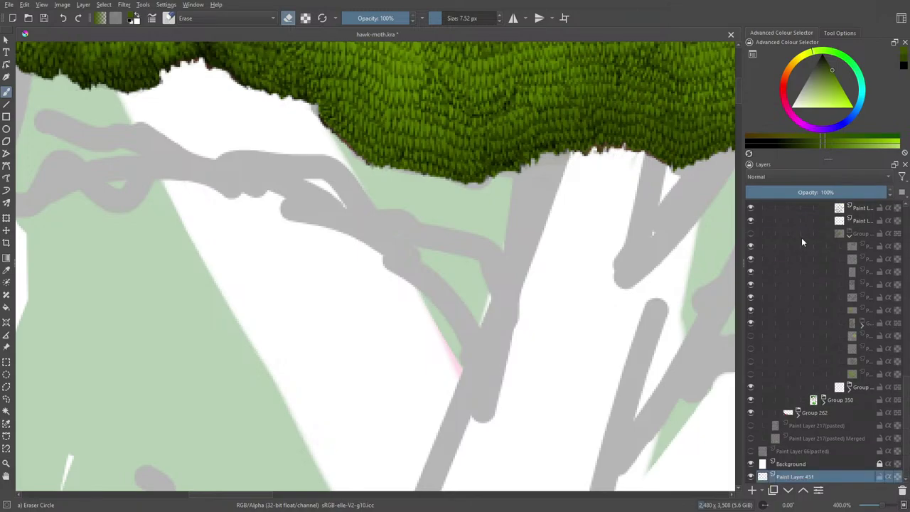
pyautogui.moveTo(780, 477)
pyautogui.mouseDown()
pyautogui.moveTo(791, 472)
pyautogui.moveTo(802, 245)
pyautogui.moveTo(828, 213)
pyautogui.moveTo(815, 239)
pyautogui.mouseUp()
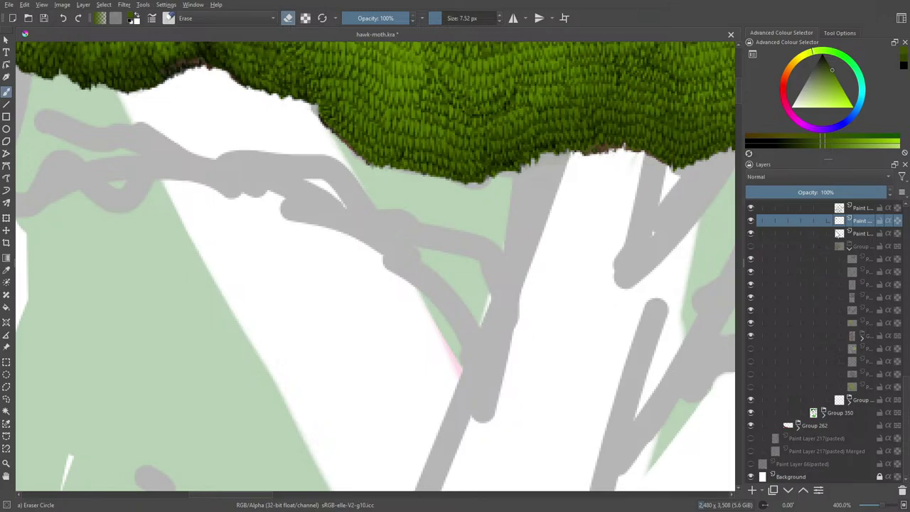
# Move the canopy group beneath the top paint layer, merge it with the paint layer directly below, and toggle the merged layer's visibility to check it
pyautogui.scroll(1, 907, 385)
pyautogui.scroll(3, 907, 385)
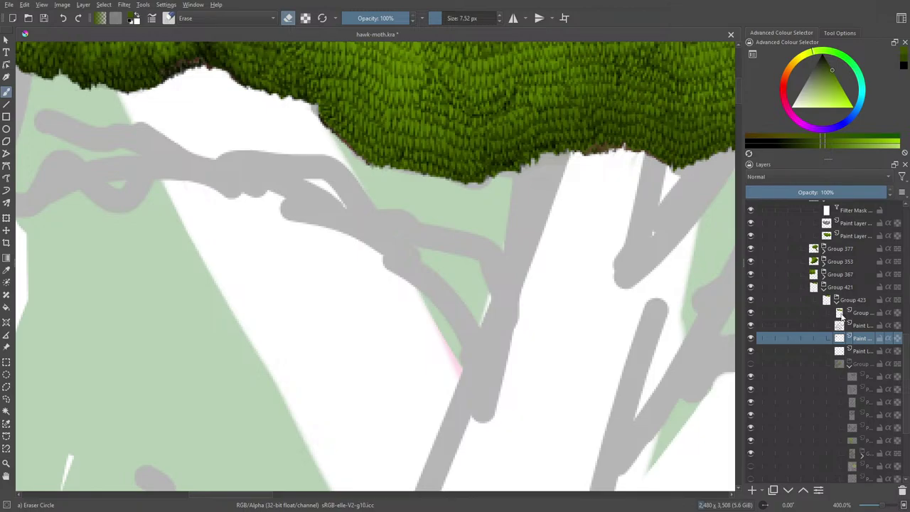
pyautogui.click(841, 316)
pyautogui.click(837, 326)
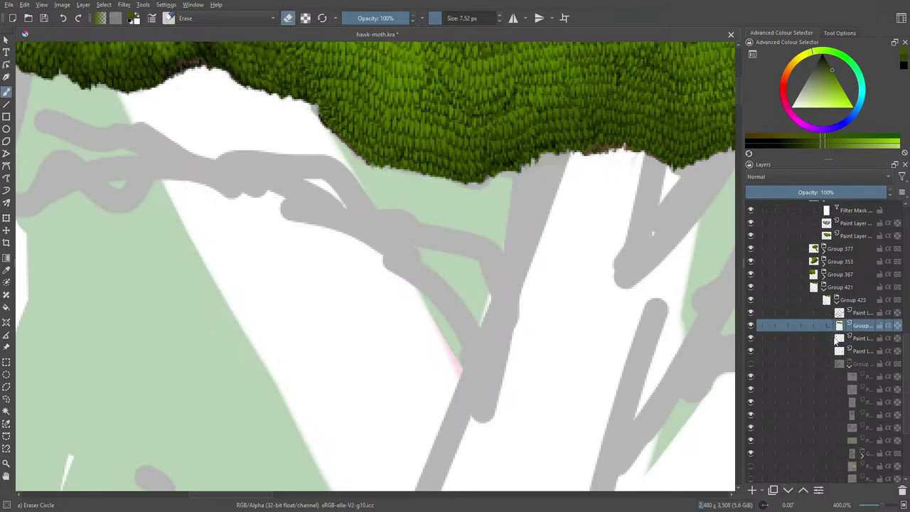
pyautogui.rightClick(839, 327)
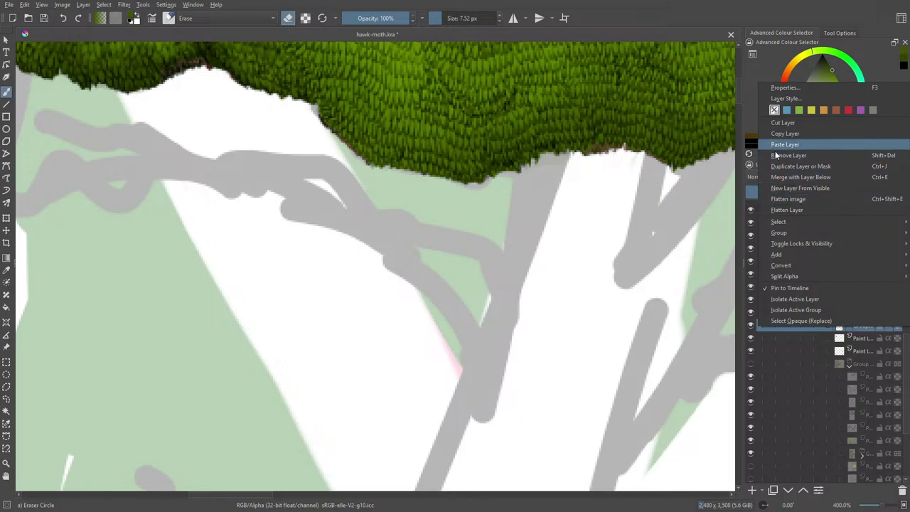
pyautogui.click(782, 177)
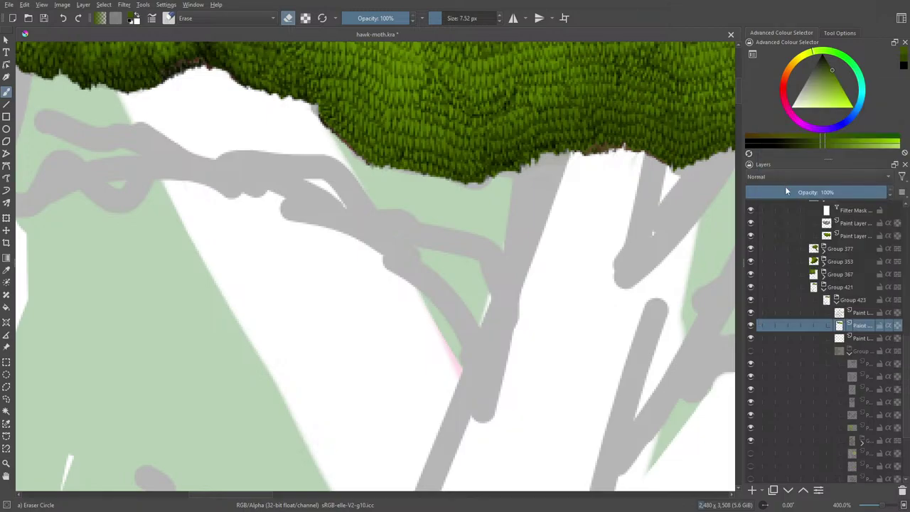
pyautogui.click(752, 325)
pyautogui.click(750, 327)
# Show the hidden tree group and select the brown trunk fill layer inside its nested group
pyautogui.moveTo(881, 506); pyautogui.dragTo(873, 509)
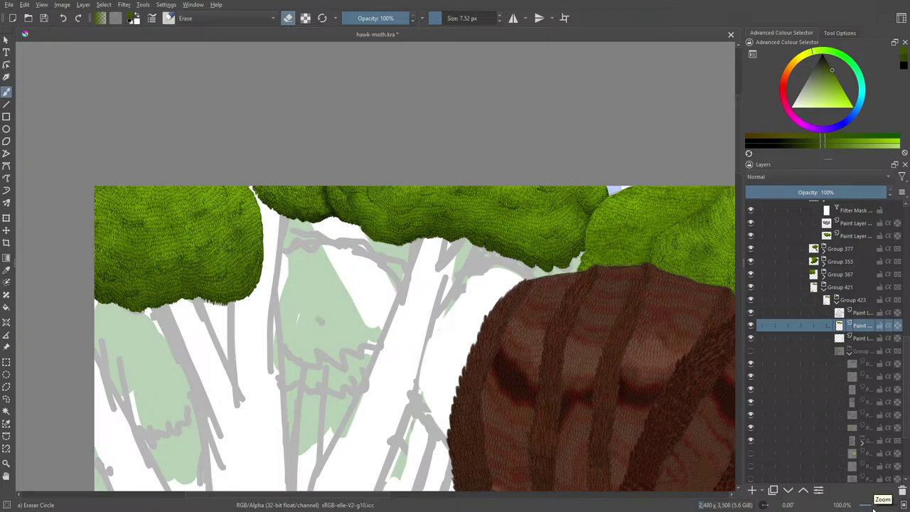
pyautogui.click(751, 351)
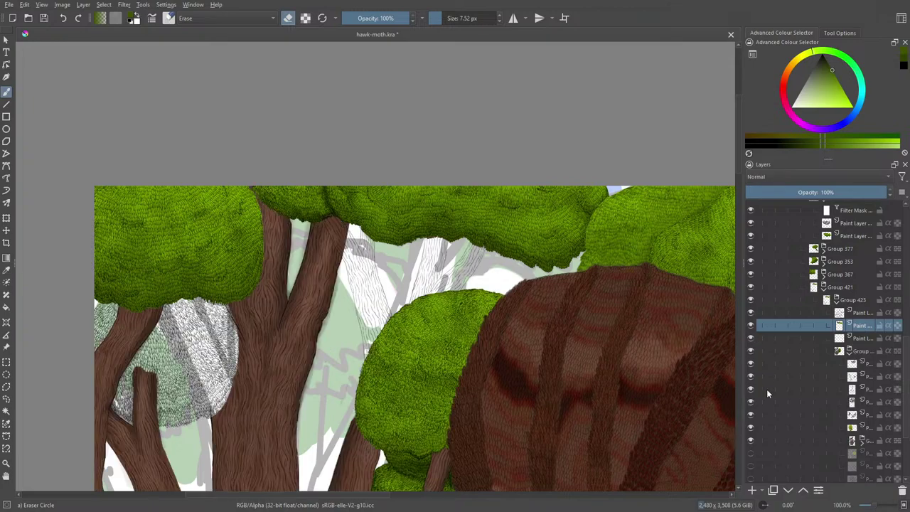
pyautogui.moveTo(768, 390)
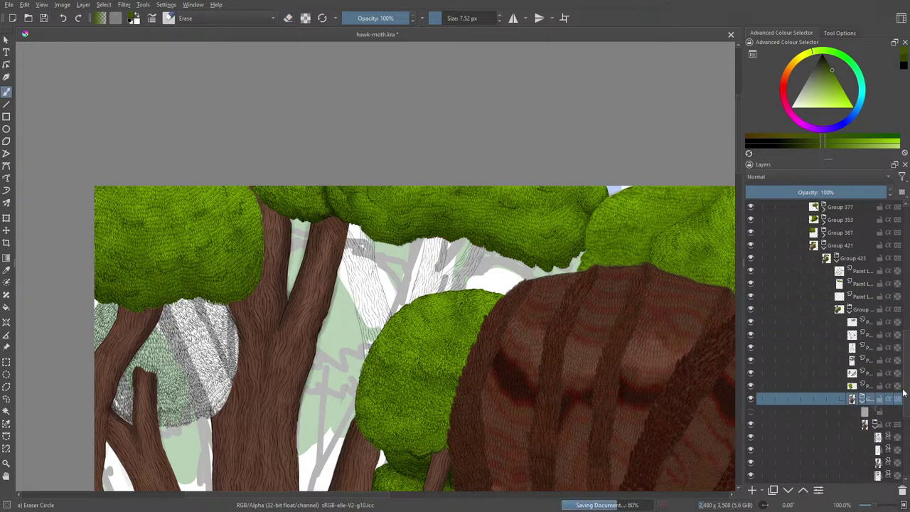
pyautogui.moveTo(905, 392); pyautogui.dragTo(906, 407)
pyautogui.scroll(-1, 906, 411)
pyautogui.click(876, 384)
# Paint the uncoloured trunks between the canopy and the round bush with brown sampled from the neighbouring trunk, using the Basic-1 brush at 40 px
pyautogui.click(6, 271)
pyautogui.press('/')
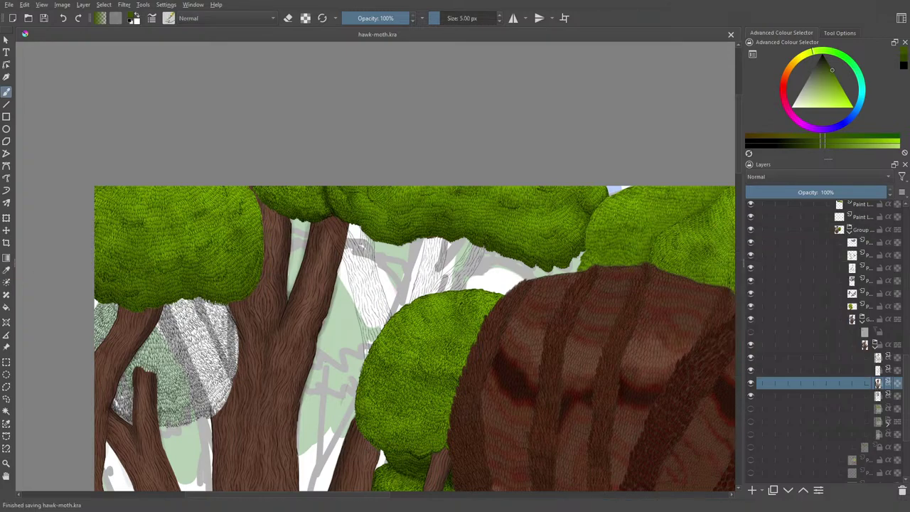
pyautogui.click(6, 270)
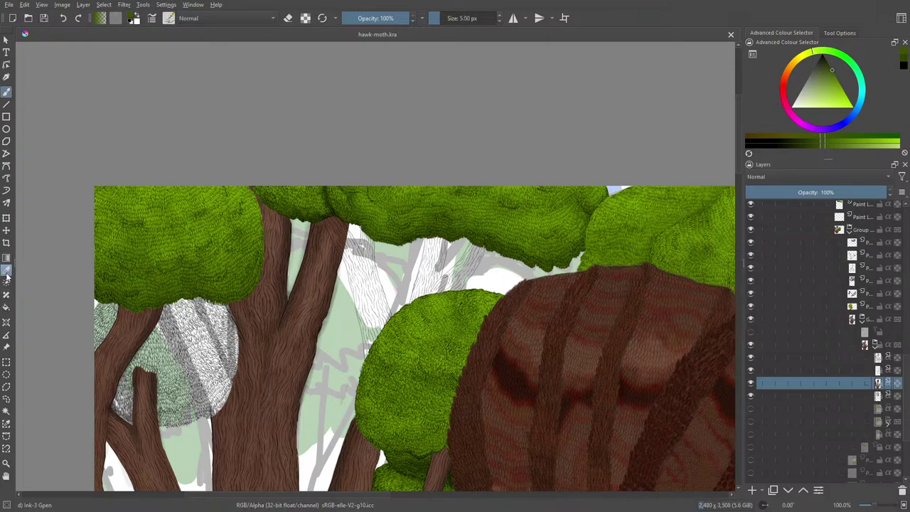
pyautogui.click(338, 213)
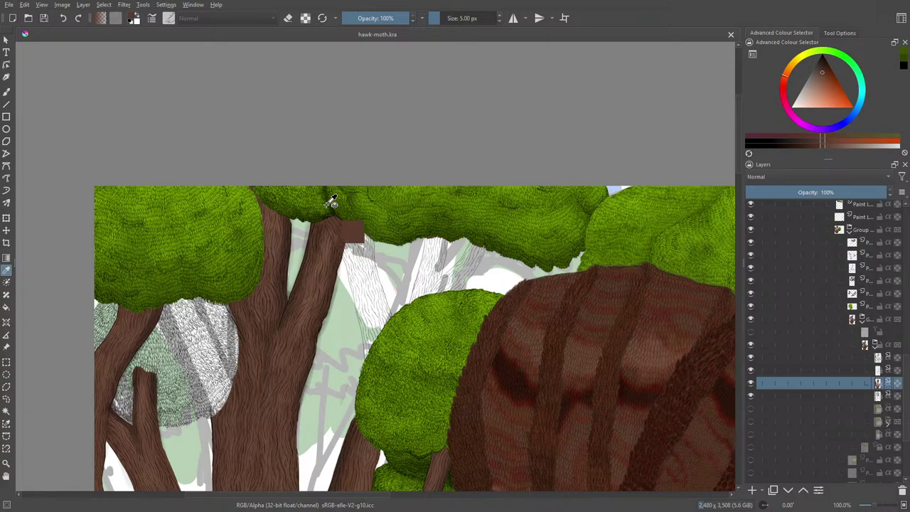
pyautogui.click(7, 93)
pyautogui.click(169, 18)
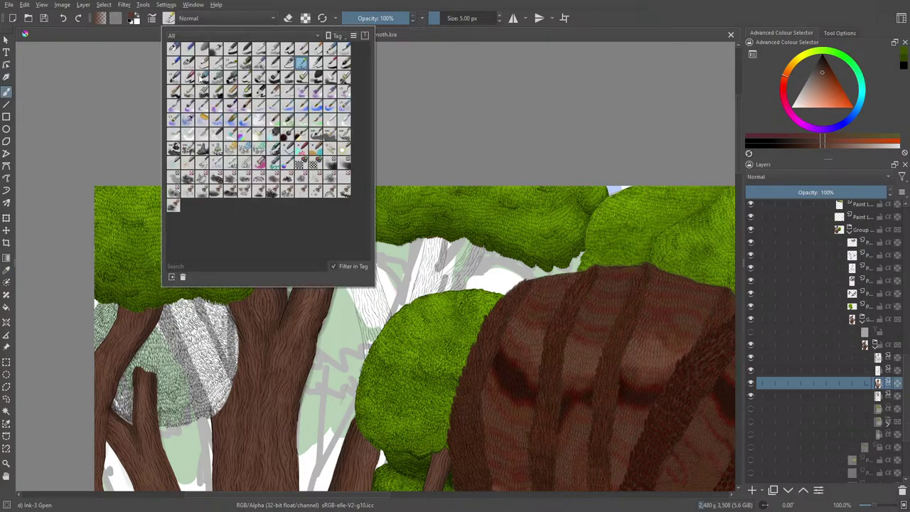
pyautogui.click(231, 48)
pyautogui.rightClick(424, 356)
pyautogui.click(332, 263)
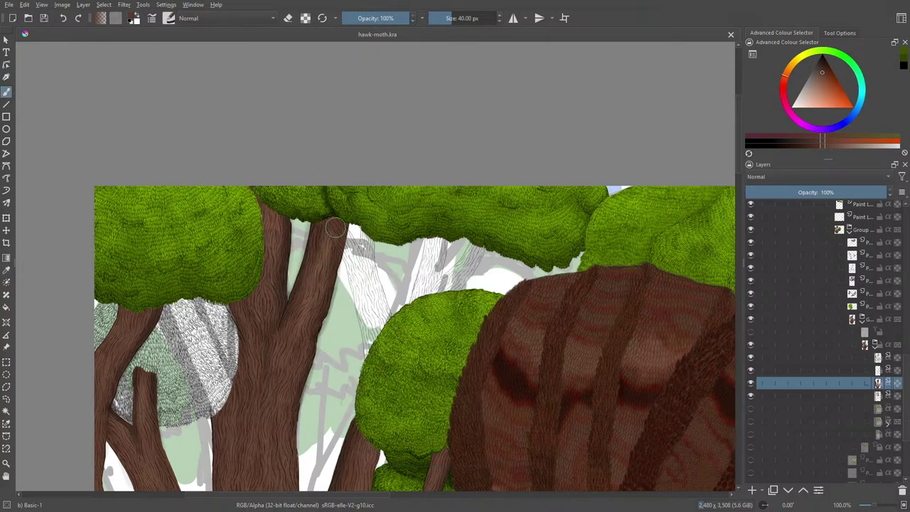
pyautogui.moveTo(332, 226)
pyautogui.mouseDown()
pyautogui.moveTo(377, 336)
pyautogui.moveTo(364, 240)
pyautogui.mouseUp()
pyautogui.moveTo(409, 300)
pyautogui.mouseDown()
pyautogui.moveTo(435, 247)
pyautogui.moveTo(440, 268)
pyautogui.moveTo(441, 240)
pyautogui.moveTo(438, 264)
pyautogui.moveTo(465, 263)
pyautogui.moveTo(445, 288)
pyautogui.mouseUp()
pyautogui.moveTo(480, 244); pyautogui.dragTo(459, 281)
pyautogui.moveTo(479, 249); pyautogui.dragTo(466, 286)
pyautogui.moveTo(342, 237)
pyautogui.mouseDown()
pyautogui.moveTo(359, 327)
pyautogui.moveTo(342, 244)
pyautogui.moveTo(353, 253)
pyautogui.moveTo(337, 218)
pyautogui.moveTo(355, 259)
pyautogui.moveTo(367, 351)
pyautogui.mouseUp()
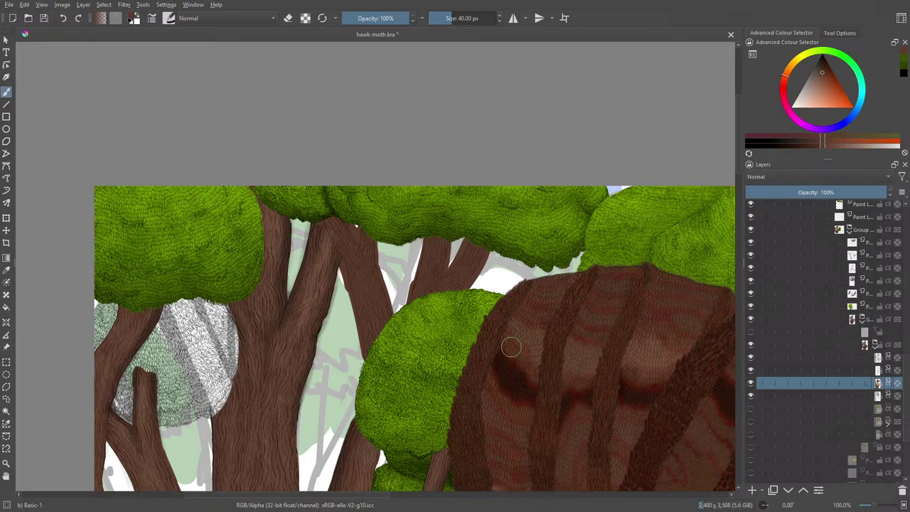
# Erase the brown spill along the left edge of the newly coloured left trunk, from the fork down to the round bush
pyautogui.moveTo(874, 504); pyautogui.dragTo(889, 506)
pyautogui.press('e')
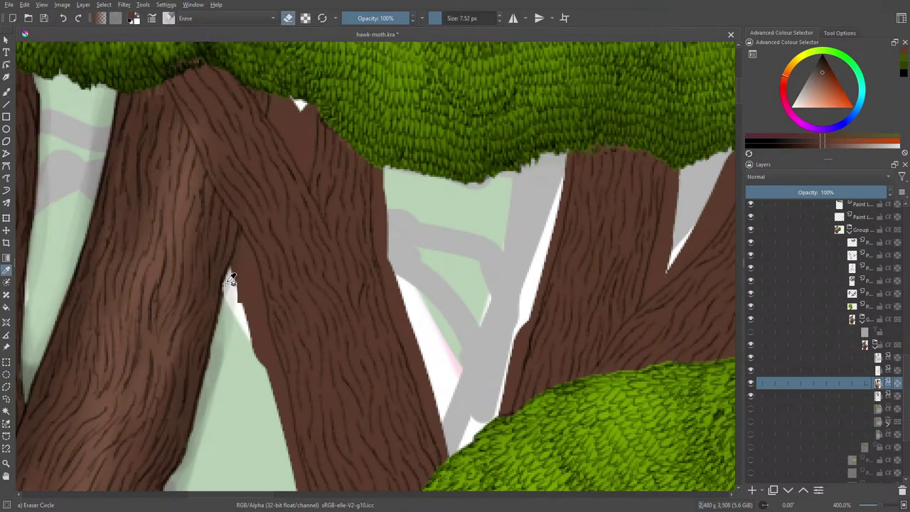
pyautogui.click(7, 91)
pyautogui.moveTo(239, 304); pyautogui.dragTo(237, 253)
pyautogui.moveTo(238, 232)
pyautogui.mouseDown()
pyautogui.moveTo(258, 294)
pyautogui.moveTo(247, 256)
pyautogui.moveTo(236, 286)
pyautogui.moveTo(241, 241)
pyautogui.moveTo(240, 323)
pyautogui.moveTo(246, 290)
pyautogui.moveTo(257, 373)
pyautogui.moveTo(257, 289)
pyautogui.moveTo(258, 355)
pyautogui.moveTo(284, 452)
pyautogui.mouseUp()
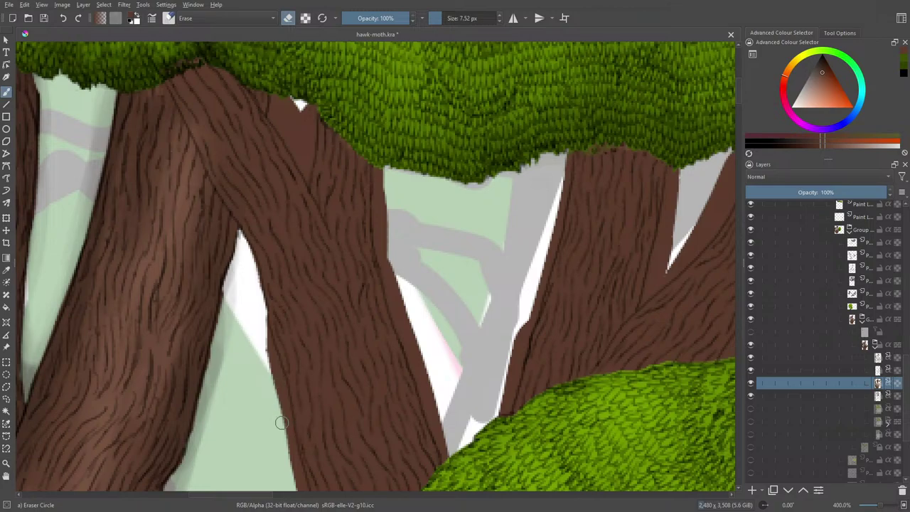
pyautogui.moveTo(254, 325)
pyautogui.mouseDown()
pyautogui.moveTo(285, 409)
pyautogui.moveTo(282, 386)
pyautogui.moveTo(296, 463)
pyautogui.mouseUp()
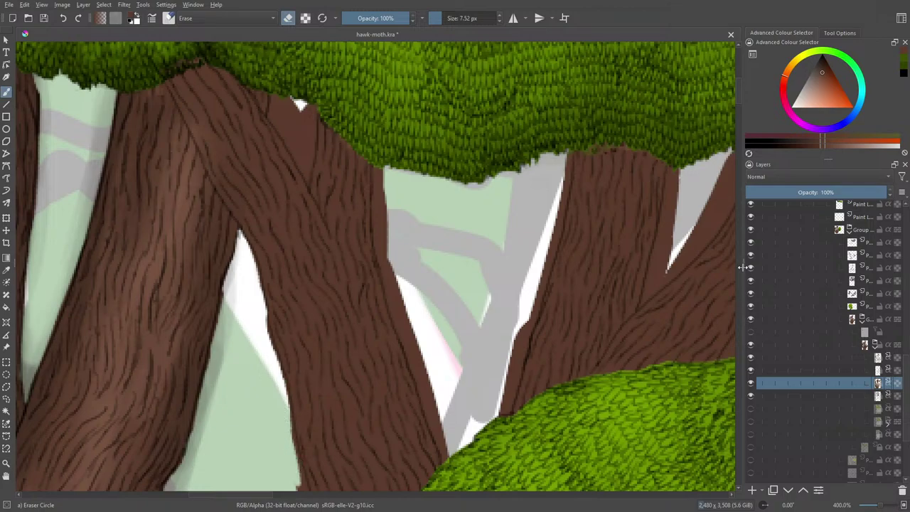
pyautogui.scroll(-8, 741, 89)
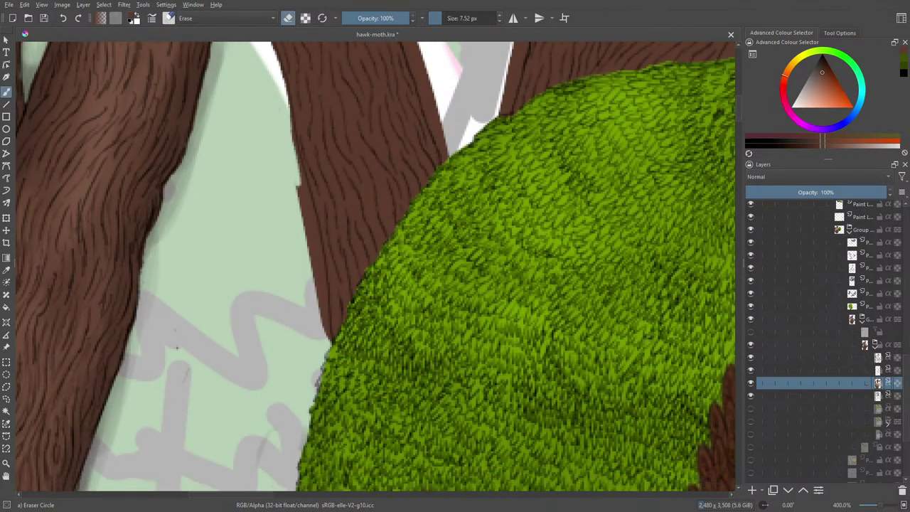
pyautogui.moveTo(302, 198)
pyautogui.mouseDown()
pyautogui.moveTo(303, 170)
pyautogui.moveTo(322, 304)
pyautogui.moveTo(307, 261)
pyautogui.mouseUp()
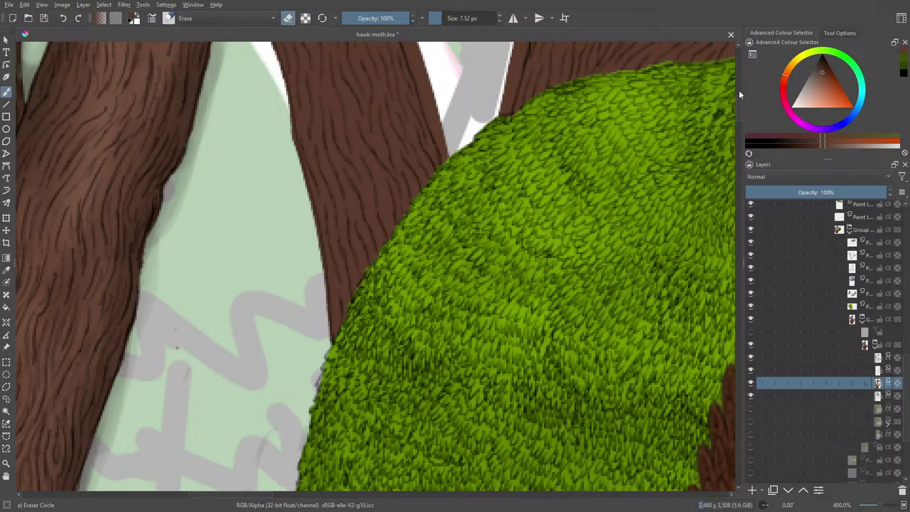
# Erase the brown from the small fork gap under the canopy and along the right edge of the left trunk
pyautogui.moveTo(738, 108); pyautogui.dragTo(737, 82)
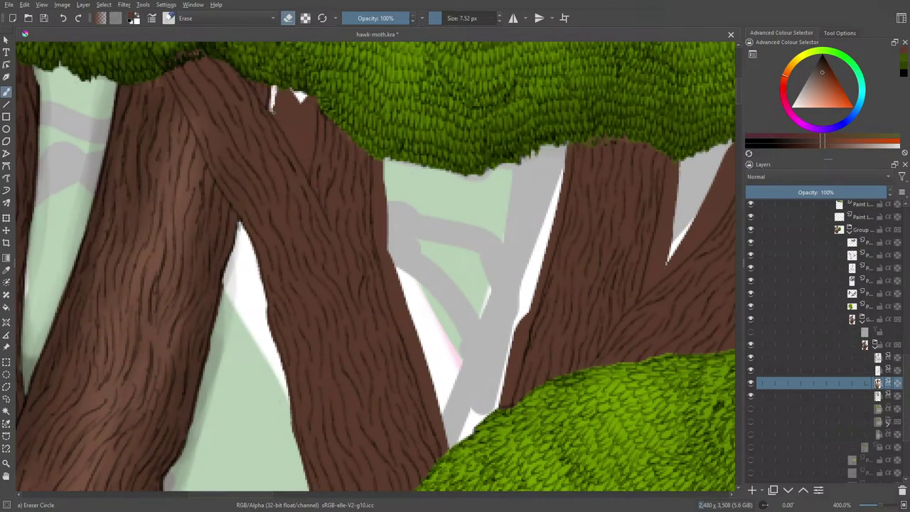
pyautogui.moveTo(285, 128); pyautogui.dragTo(289, 135)
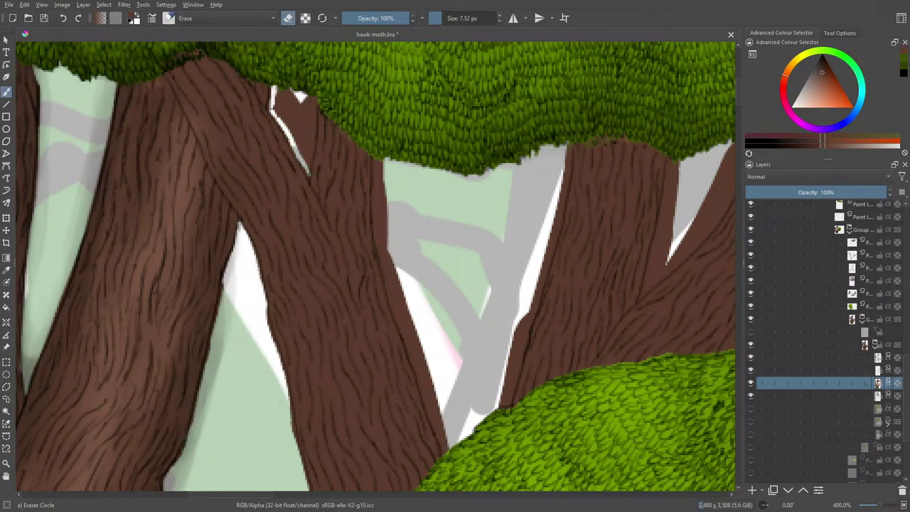
pyautogui.moveTo(310, 148)
pyautogui.mouseDown()
pyautogui.moveTo(313, 100)
pyautogui.moveTo(307, 164)
pyautogui.moveTo(307, 104)
pyautogui.moveTo(294, 107)
pyautogui.moveTo(285, 83)
pyautogui.moveTo(274, 95)
pyautogui.moveTo(298, 146)
pyautogui.mouseUp()
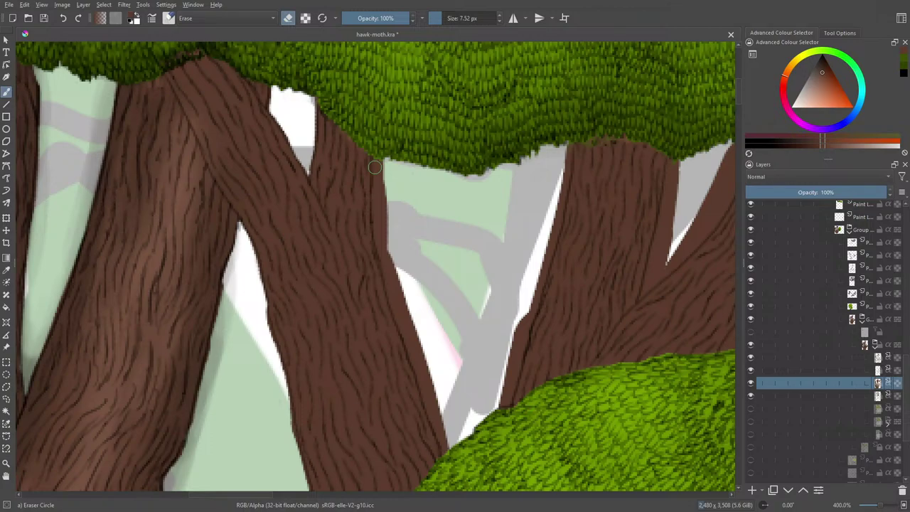
pyautogui.moveTo(381, 152)
pyautogui.mouseDown()
pyautogui.moveTo(381, 208)
pyautogui.moveTo(381, 156)
pyautogui.moveTo(387, 263)
pyautogui.moveTo(384, 165)
pyautogui.moveTo(390, 221)
pyautogui.moveTo(419, 250)
pyautogui.moveTo(388, 272)
pyautogui.moveTo(385, 258)
pyautogui.moveTo(392, 283)
pyautogui.moveTo(382, 263)
pyautogui.moveTo(446, 450)
pyautogui.moveTo(390, 248)
pyautogui.moveTo(396, 285)
pyautogui.mouseUp()
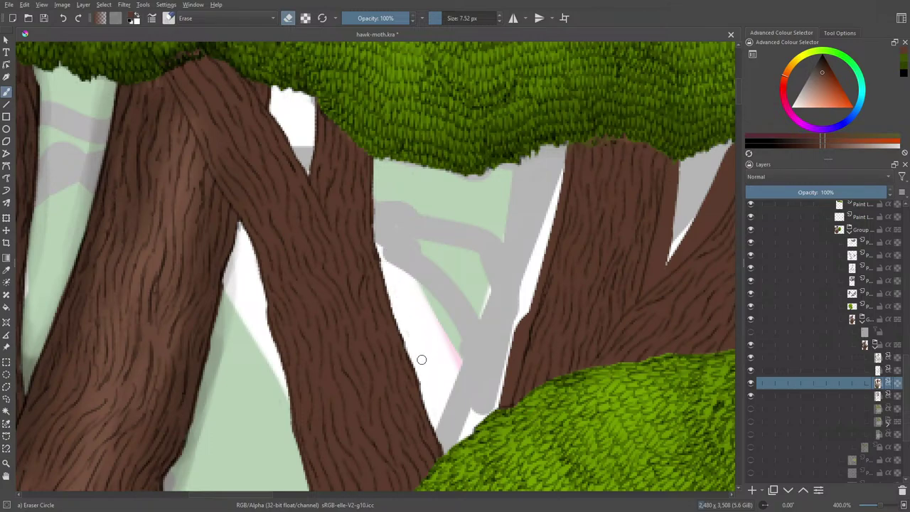
# Erase the brown overspill along the left edge of the right forked trunk and inside the gap between its two branches
pyautogui.moveTo(562, 166)
pyautogui.mouseDown()
pyautogui.moveTo(561, 193)
pyautogui.moveTo(566, 154)
pyautogui.moveTo(550, 249)
pyautogui.moveTo(544, 265)
pyautogui.moveTo(549, 239)
pyautogui.moveTo(510, 346)
pyautogui.moveTo(519, 311)
pyautogui.moveTo(505, 400)
pyautogui.mouseUp()
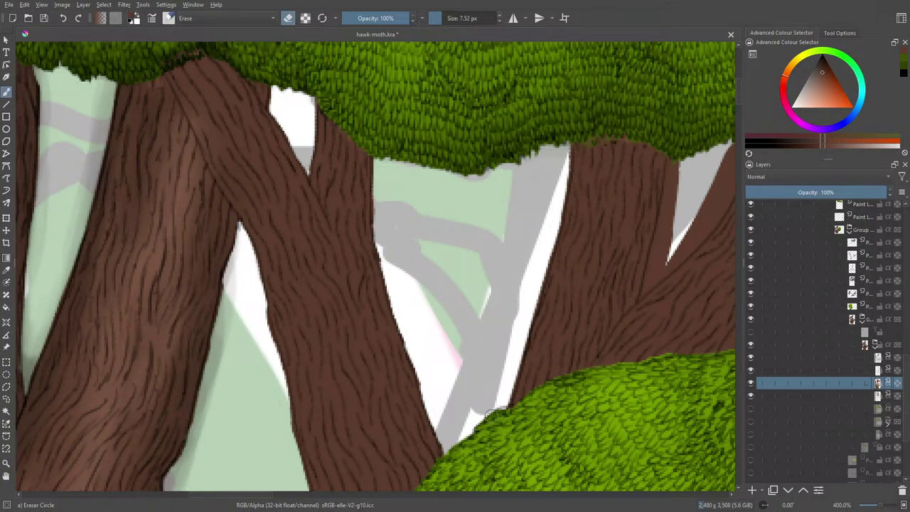
pyautogui.moveTo(242, 495); pyautogui.dragTo(288, 494)
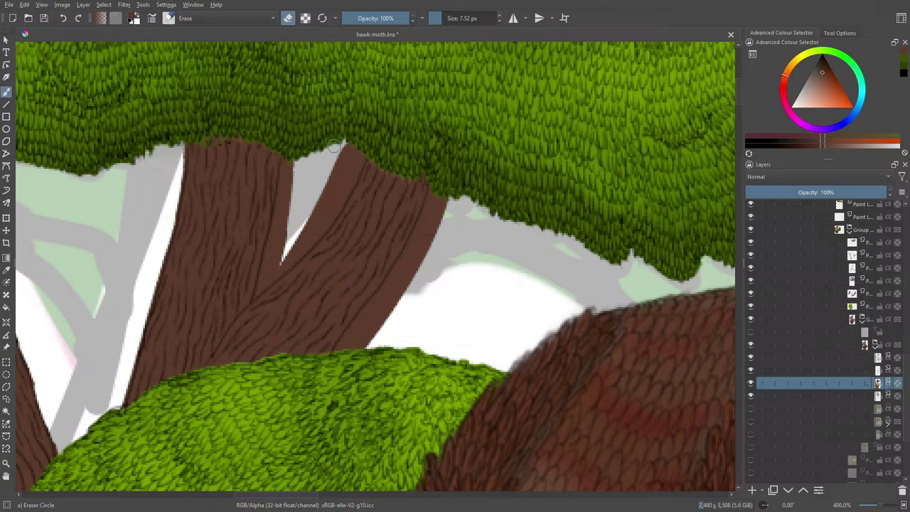
pyautogui.moveTo(354, 139)
pyautogui.mouseDown()
pyautogui.moveTo(288, 241)
pyautogui.moveTo(330, 195)
pyautogui.moveTo(358, 133)
pyautogui.moveTo(333, 207)
pyautogui.moveTo(365, 145)
pyautogui.moveTo(346, 193)
pyautogui.moveTo(337, 205)
pyautogui.moveTo(358, 166)
pyautogui.moveTo(326, 223)
pyautogui.moveTo(313, 233)
pyautogui.moveTo(336, 211)
pyautogui.moveTo(282, 258)
pyautogui.mouseUp()
pyautogui.moveTo(290, 167)
pyautogui.mouseDown()
pyautogui.moveTo(261, 276)
pyautogui.moveTo(286, 243)
pyautogui.moveTo(264, 286)
pyautogui.moveTo(287, 265)
pyautogui.moveTo(268, 282)
pyautogui.mouseUp()
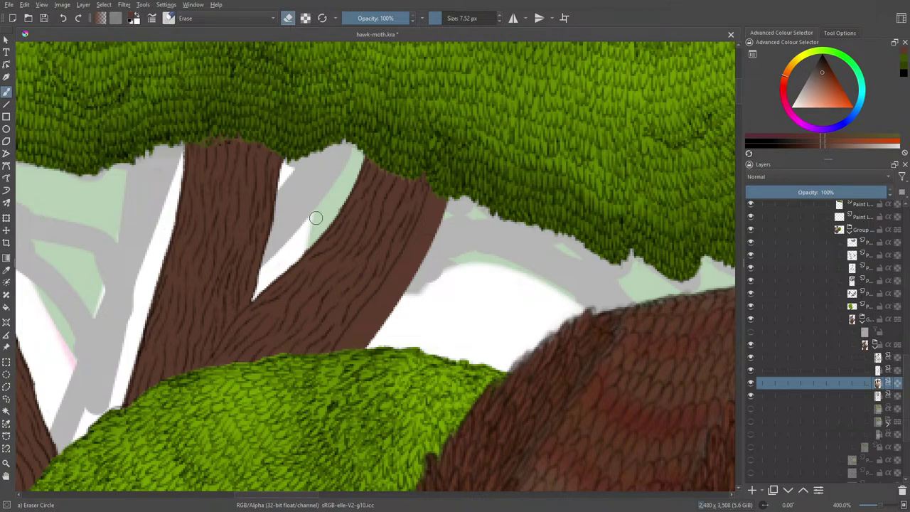
# Erase the brown overspill along the right edge of the forked trunk's right branch, down to the bush
pyautogui.moveTo(430, 212)
pyautogui.mouseDown()
pyautogui.moveTo(408, 255)
pyautogui.moveTo(450, 184)
pyautogui.moveTo(413, 277)
pyautogui.moveTo(403, 273)
pyautogui.moveTo(436, 208)
pyautogui.moveTo(414, 255)
pyautogui.moveTo(339, 348)
pyautogui.moveTo(395, 290)
pyautogui.moveTo(370, 339)
pyautogui.moveTo(368, 282)
pyautogui.moveTo(409, 235)
pyautogui.mouseUp()
pyautogui.press('e')
pyautogui.press('e')
pyautogui.moveTo(406, 278)
pyautogui.mouseDown()
pyautogui.moveTo(385, 319)
pyautogui.moveTo(416, 259)
pyautogui.moveTo(360, 325)
pyautogui.mouseUp()
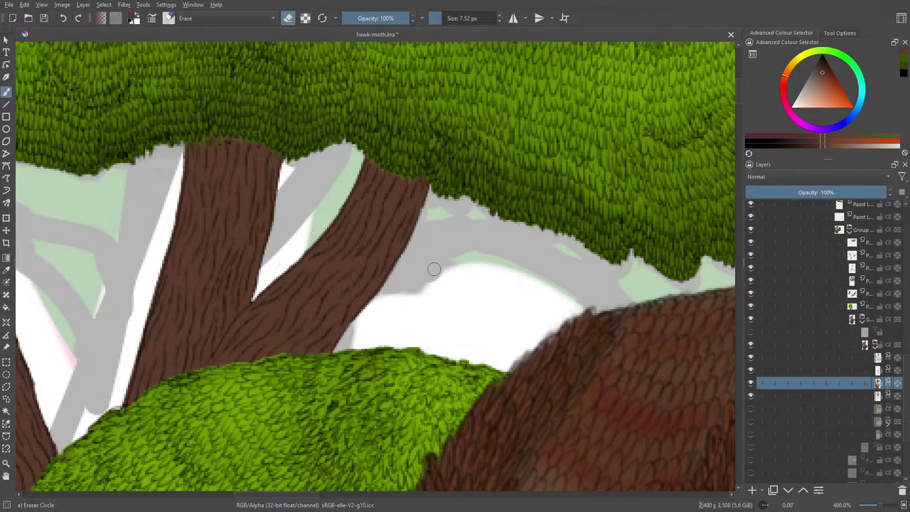
# Switch from the eraser to the Pencil-2 brush at 3.65 px
pyautogui.click(168, 18)
pyautogui.press('e')
pyautogui.click(188, 63)
pyautogui.rightClick(116, 143)
pyautogui.click(228, 163)
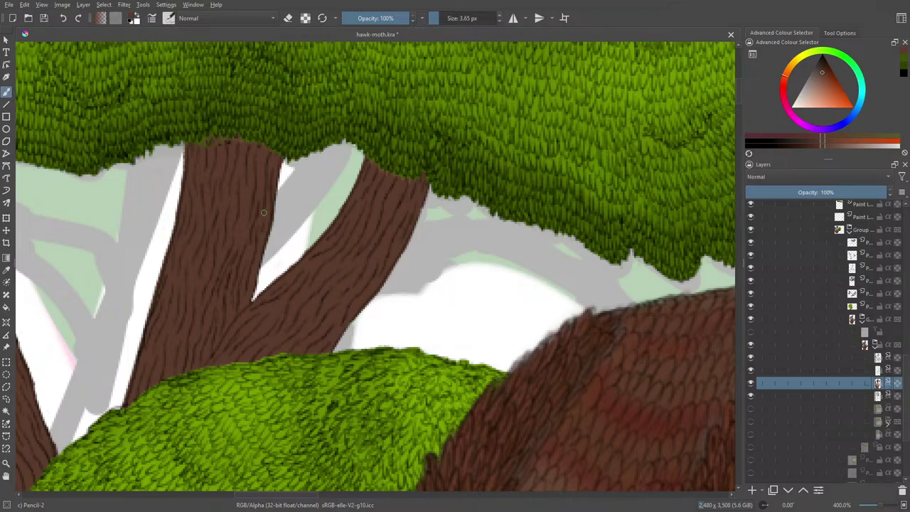
# Sample the lighter brown from the round swatch between the lower-left trunks and return to the newly coloured trunk beside the round bush
pyautogui.moveTo(274, 503); pyautogui.dragTo(205, 497)
pyautogui.moveTo(740, 85); pyautogui.dragTo(754, 137)
pyautogui.moveTo(221, 498); pyautogui.dragTo(143, 497)
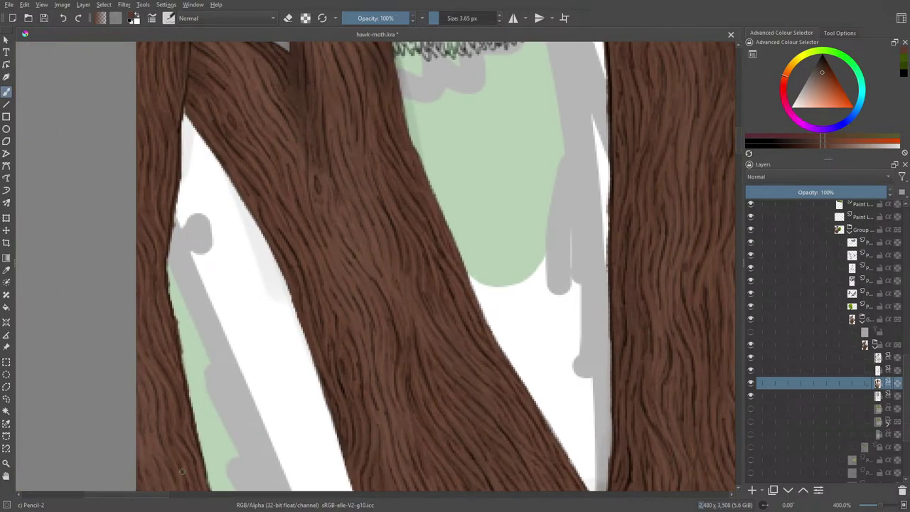
pyautogui.moveTo(739, 140); pyautogui.dragTo(740, 159)
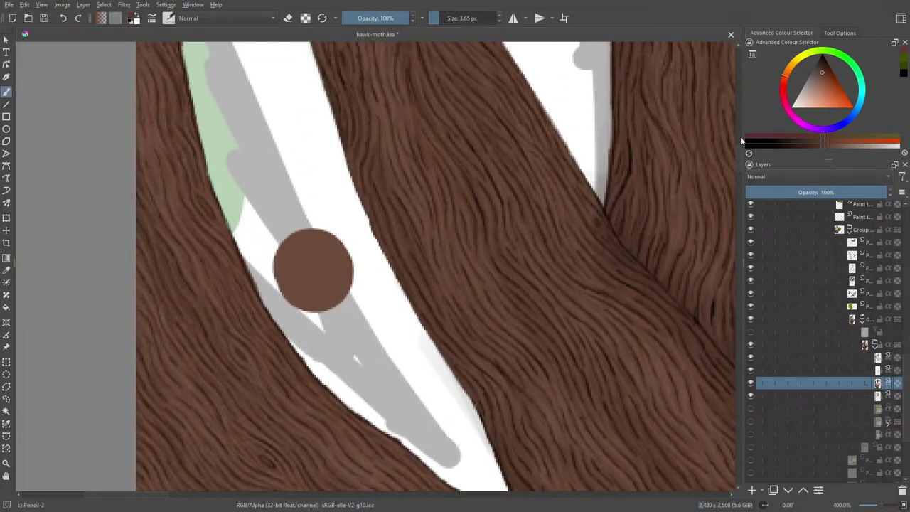
pyautogui.click(6, 270)
pyautogui.click(299, 265)
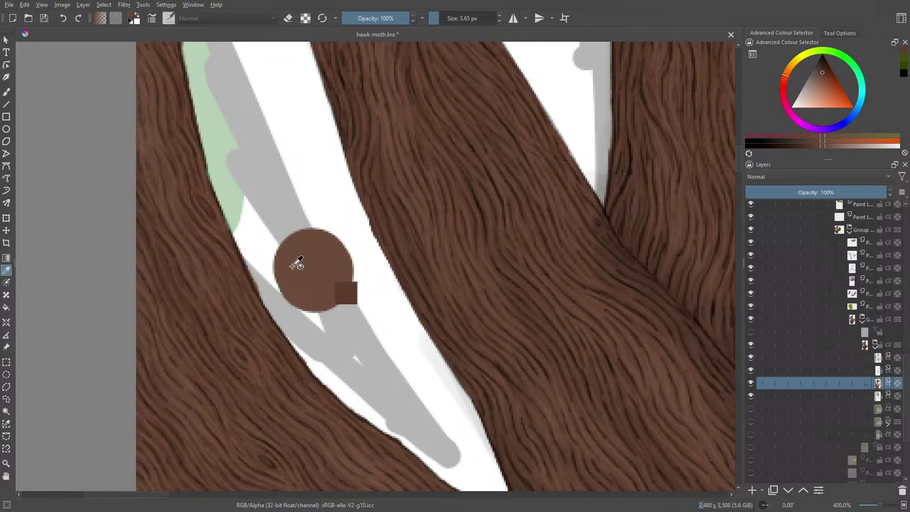
pyautogui.click(6, 91)
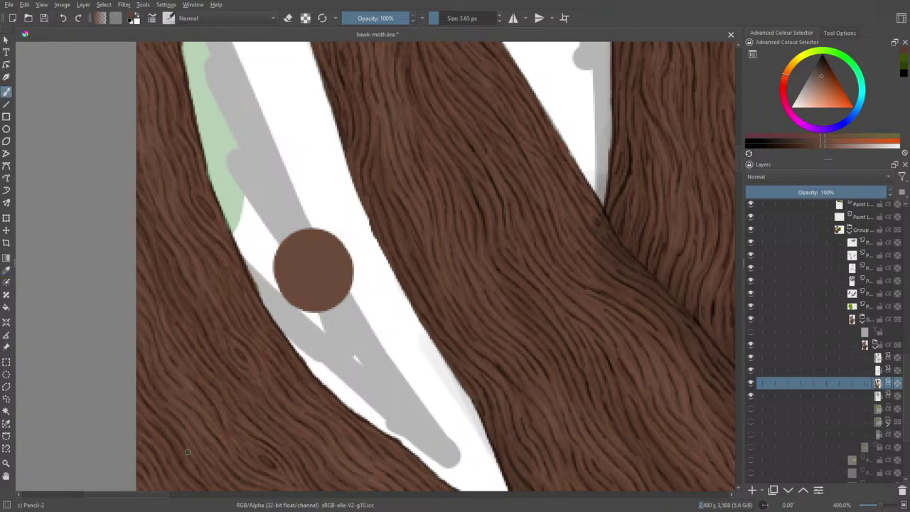
pyautogui.moveTo(137, 499); pyautogui.dragTo(236, 453)
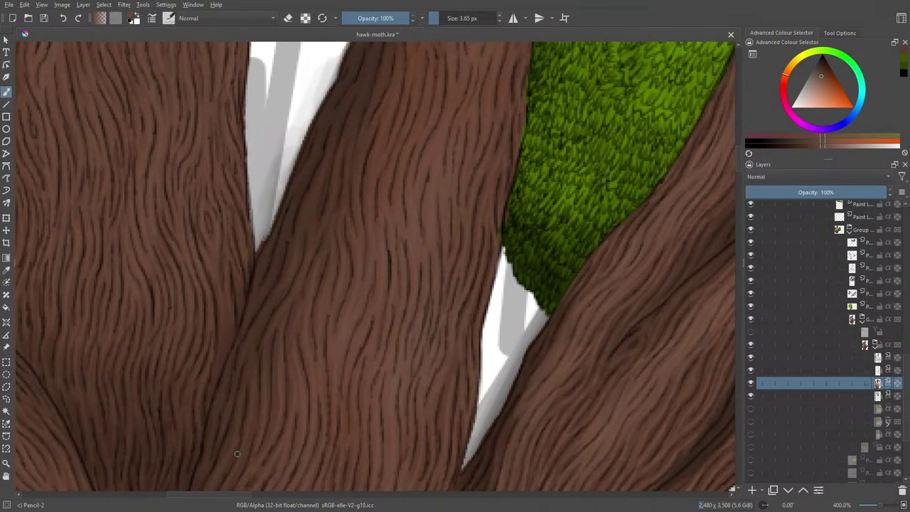
pyautogui.moveTo(742, 164); pyautogui.dragTo(732, 106)
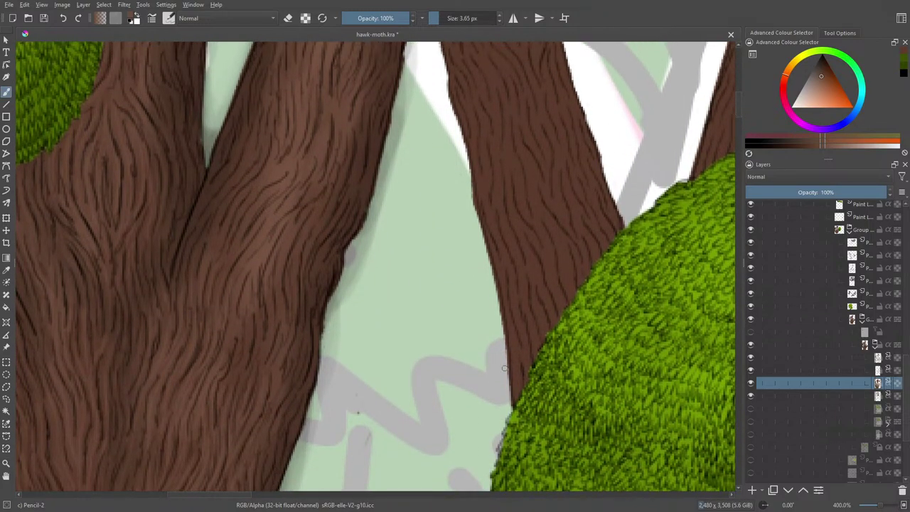
pyautogui.press('e')
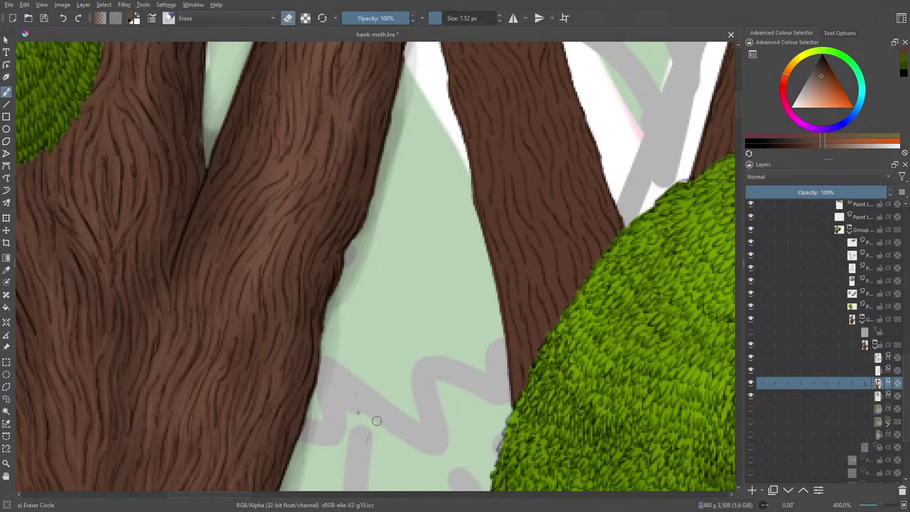
pyautogui.press('e')
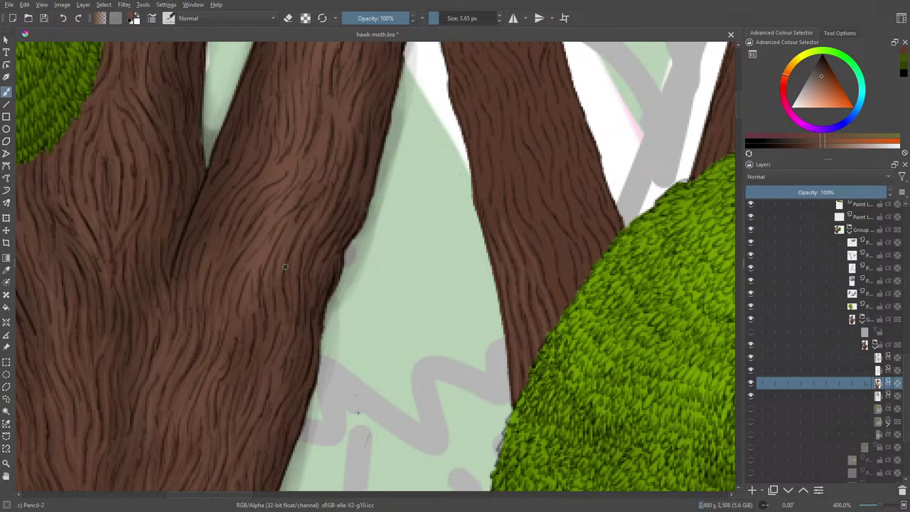
# Adjust the brown slightly and paint fine highlight strokes where the leaning trunk meets the main trunk and down beside the round bush
pyautogui.scroll(4, 739, 107)
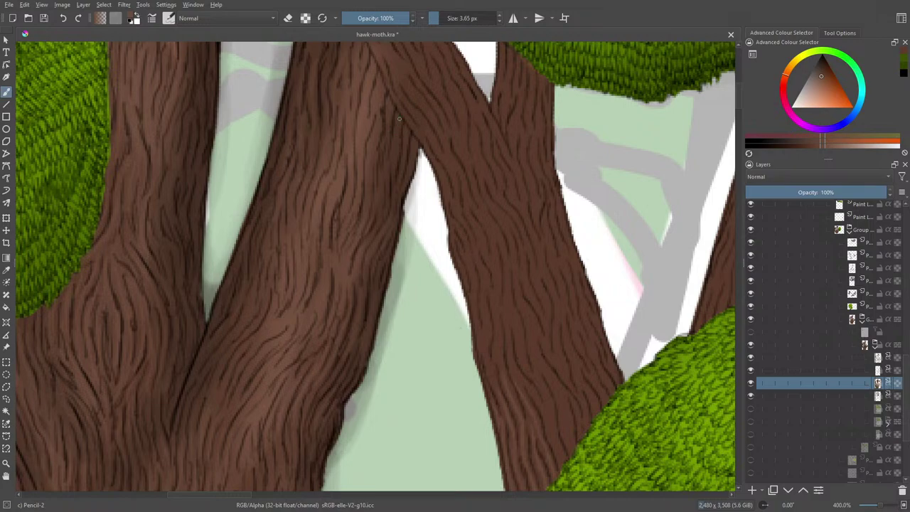
pyautogui.rightClick(391, 164)
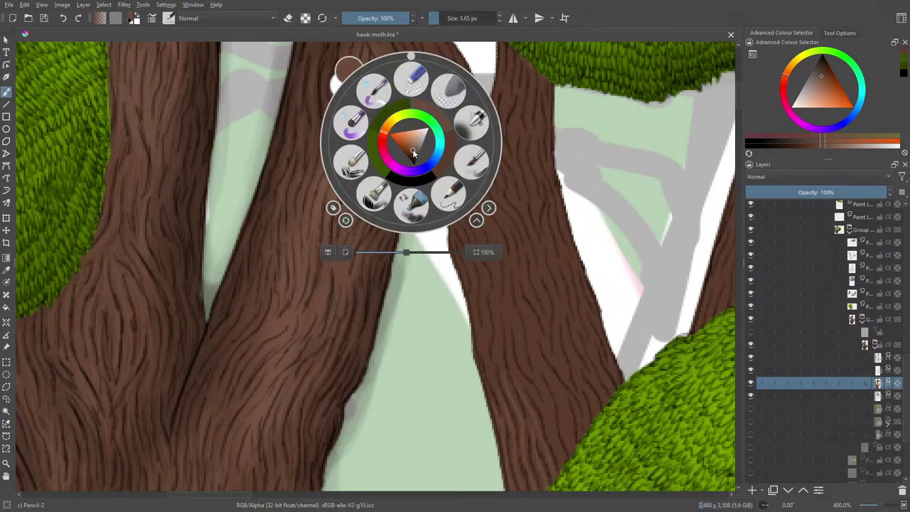
pyautogui.rightClick(412, 132)
pyautogui.moveTo(397, 120); pyautogui.dragTo(389, 180)
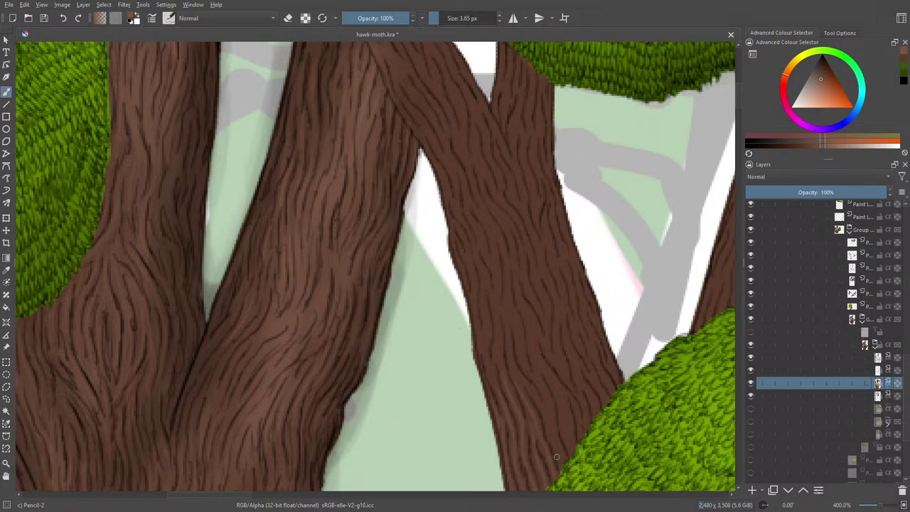
pyautogui.moveTo(550, 400)
pyautogui.mouseDown()
pyautogui.moveTo(529, 381)
pyautogui.moveTo(531, 391)
pyautogui.mouseUp()
pyautogui.scroll(-5, 739, 106)
pyautogui.scroll(2, 744, 109)
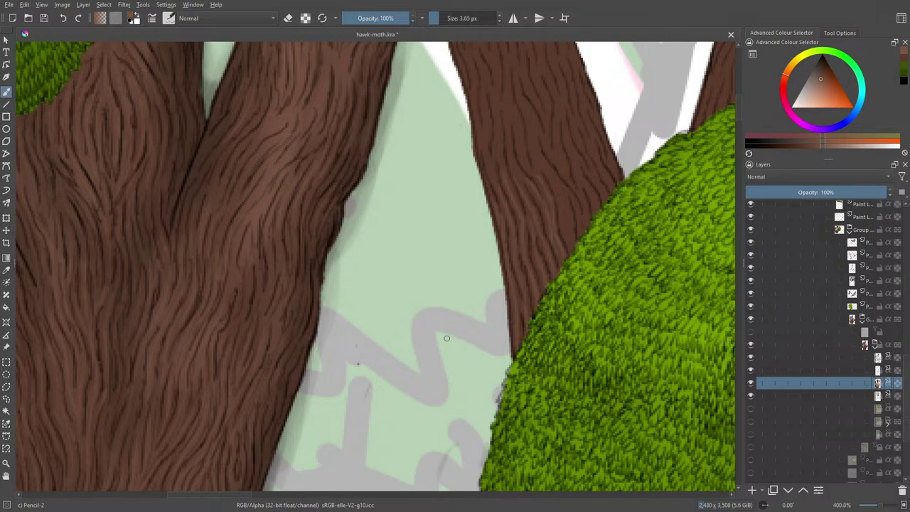
# Readjust the brown and fill the leaning trunk with thin highlight strokes between its dark bark lines, from the bush up to the canopy
pyautogui.rightClick(445, 339)
pyautogui.moveTo(446, 357); pyautogui.dragTo(447, 358)
pyautogui.click(435, 215)
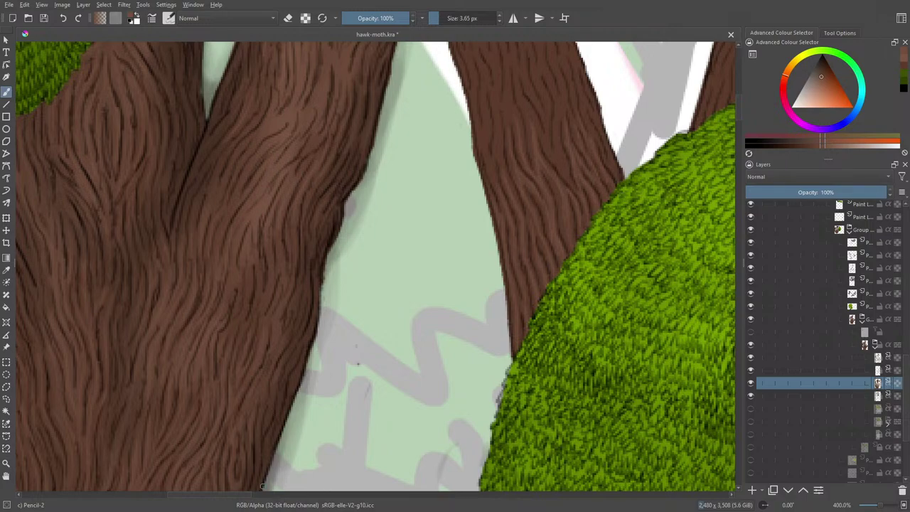
pyautogui.moveTo(224, 496); pyautogui.dragTo(261, 497)
pyautogui.moveTo(739, 108); pyautogui.dragTo(738, 86)
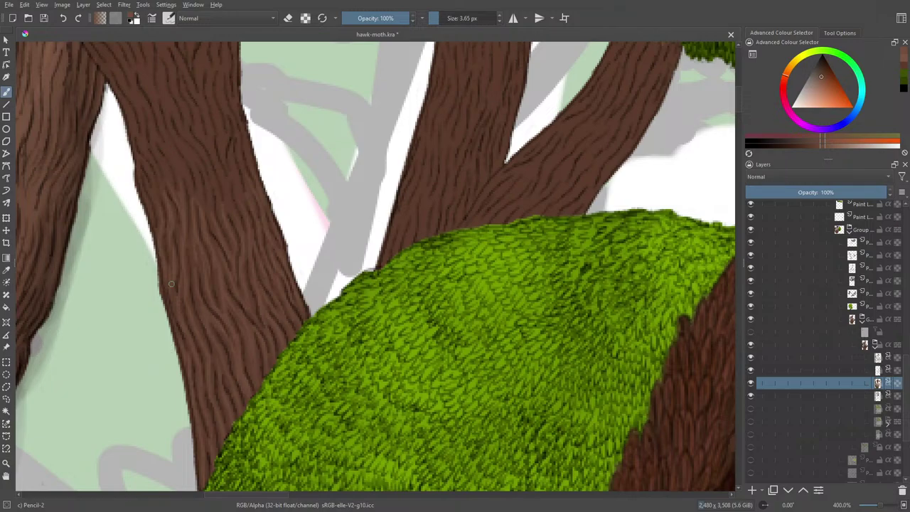
pyautogui.moveTo(258, 496); pyautogui.dragTo(258, 496)
pyautogui.hscroll(-5, 260, 498)
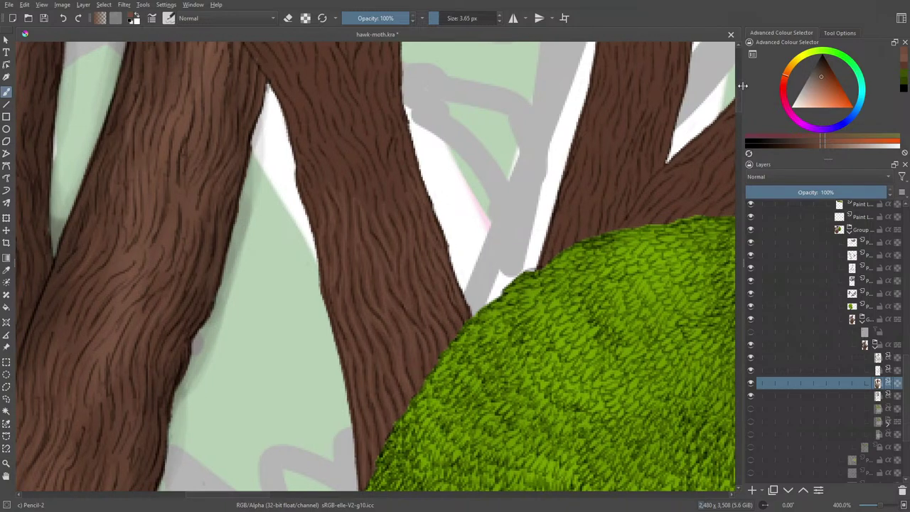
pyautogui.scroll(4, 742, 88)
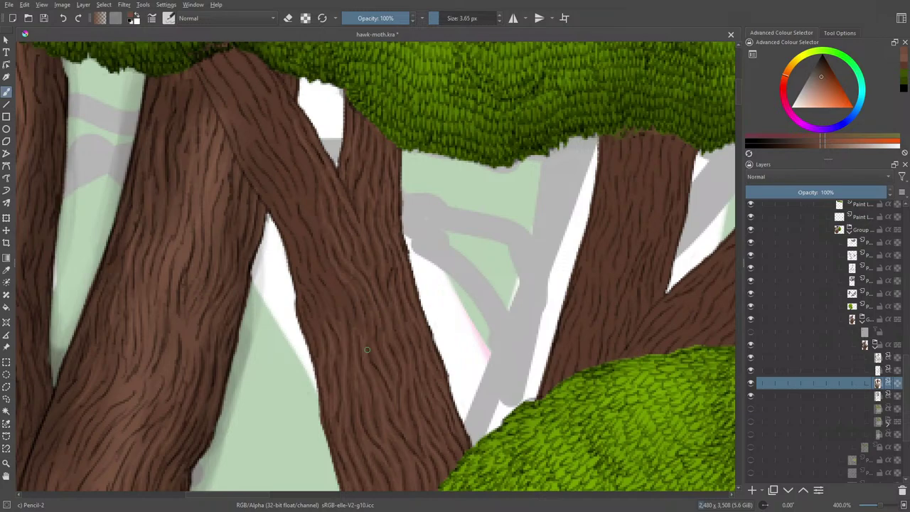
# Sketch thin diagonal lines sloping down on both sides of the creature's tail
pyautogui.moveTo(879, 505); pyautogui.dragTo(868, 507)
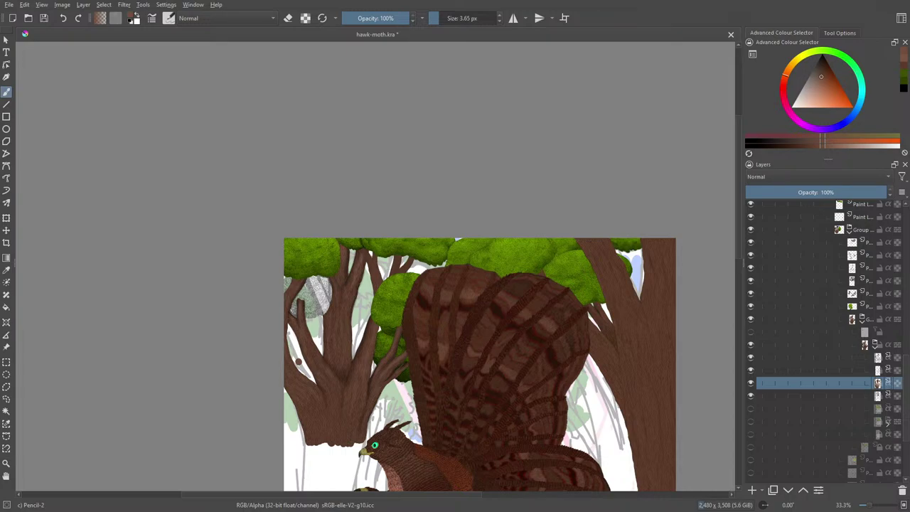
pyautogui.scroll(-5, 480, 284)
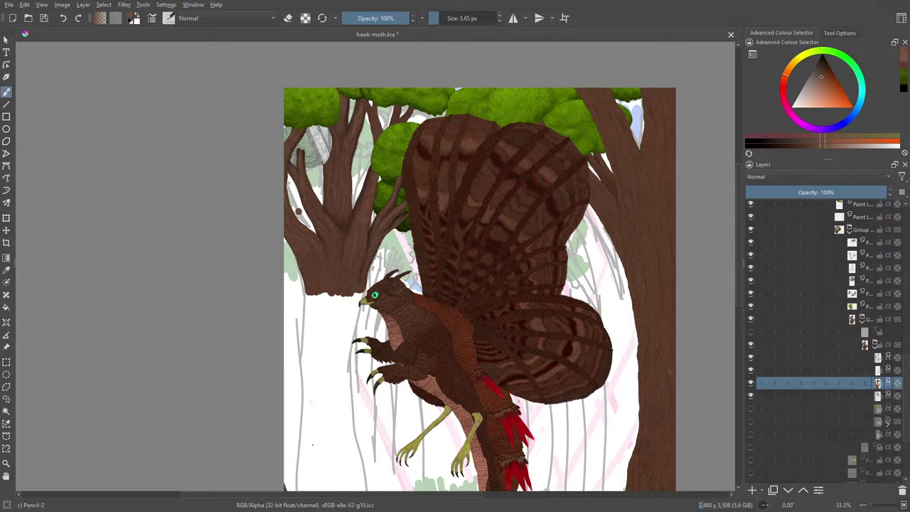
pyautogui.scroll(-2, 738, 226)
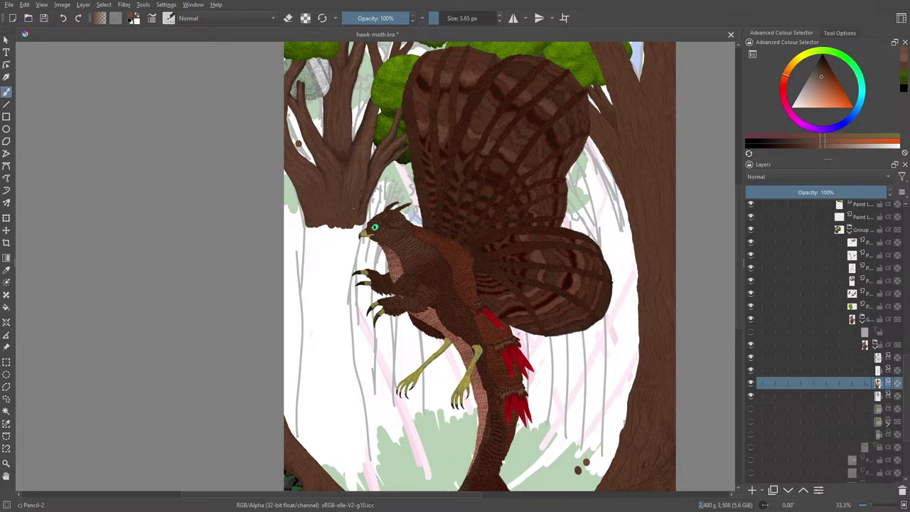
pyautogui.moveTo(530, 408); pyautogui.dragTo(583, 445)
pyautogui.moveTo(455, 406); pyautogui.dragTo(385, 449)
pyautogui.moveTo(583, 446); pyautogui.dragTo(531, 405)
# Erase the thin diagonal lines beside the creature's tail with the circular eraser at 89.66 px
pyautogui.press('e')
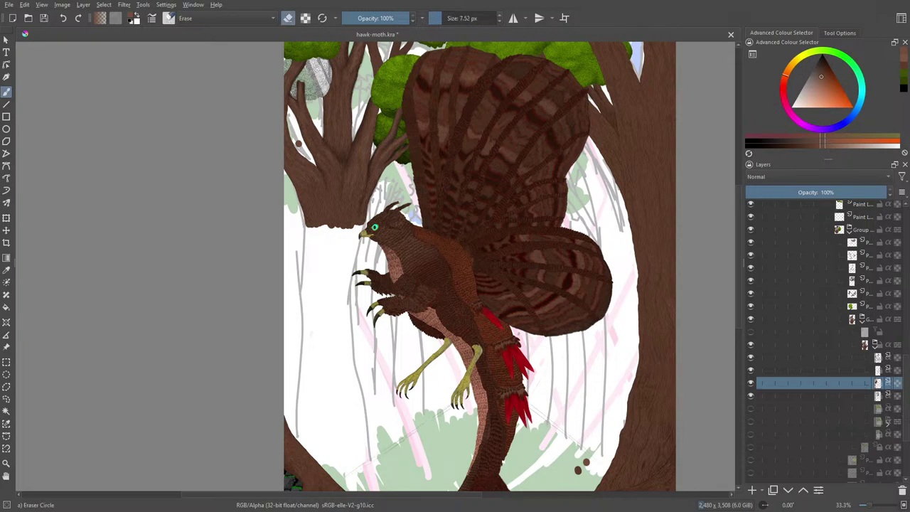
pyautogui.click(448, 17)
pyautogui.press(']')
pyautogui.press(']')
pyautogui.press(']')
pyautogui.press(']')
pyautogui.press(']')
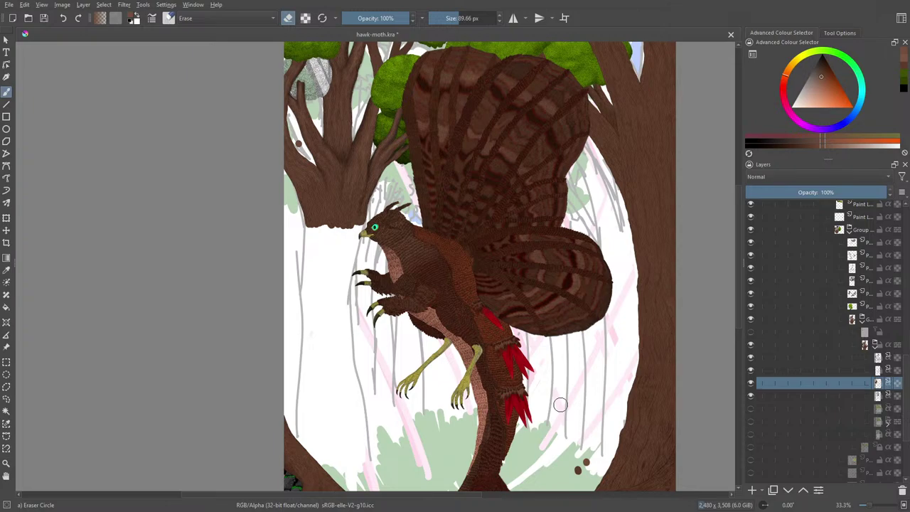
# Return to the Pencil-2 brush and sample the brown from the upper round swatch beside the large right tree's base
pyautogui.scroll(-1, 742, 192)
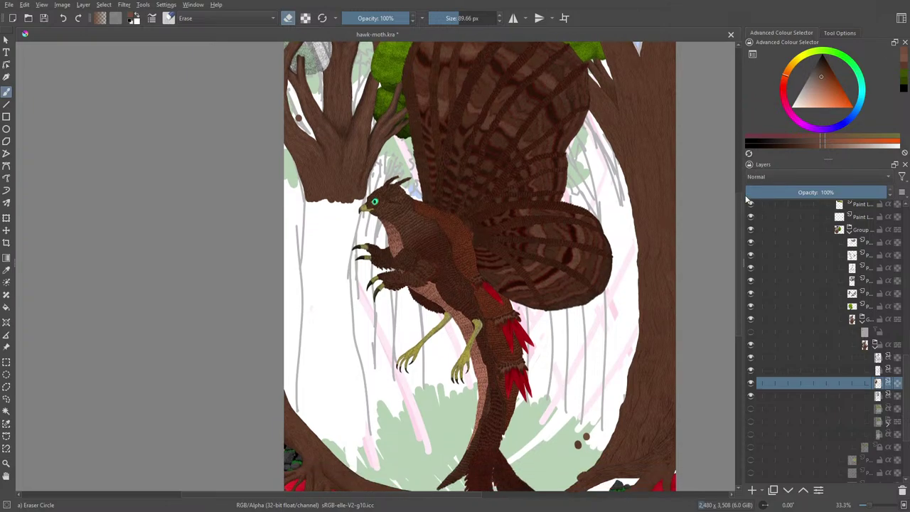
pyautogui.press('e')
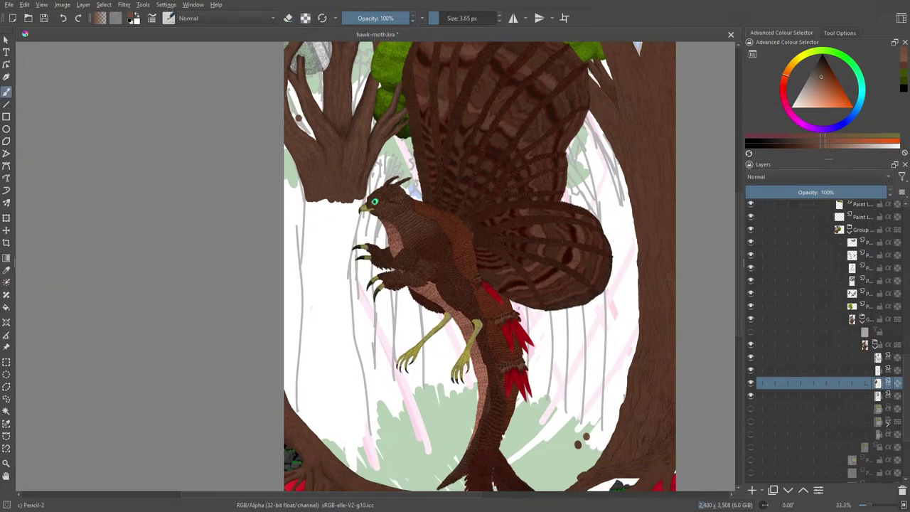
pyautogui.click(6, 269)
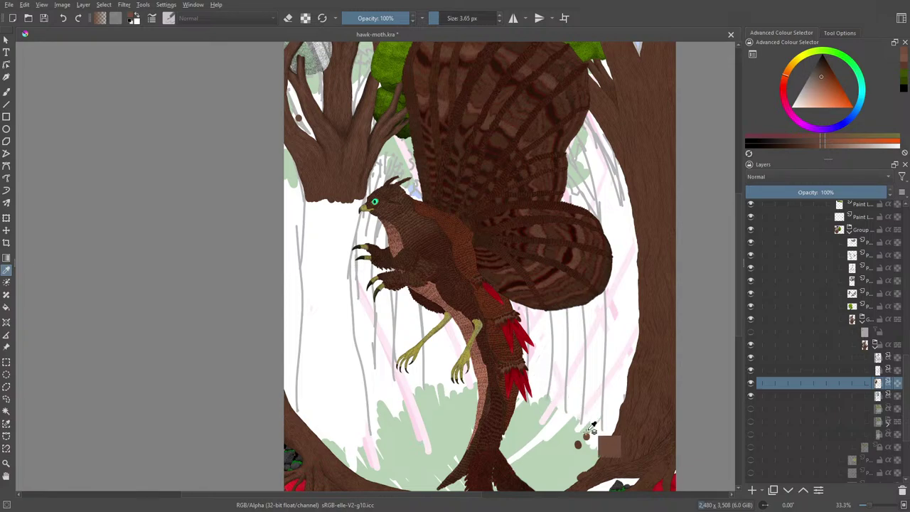
pyautogui.click(588, 438)
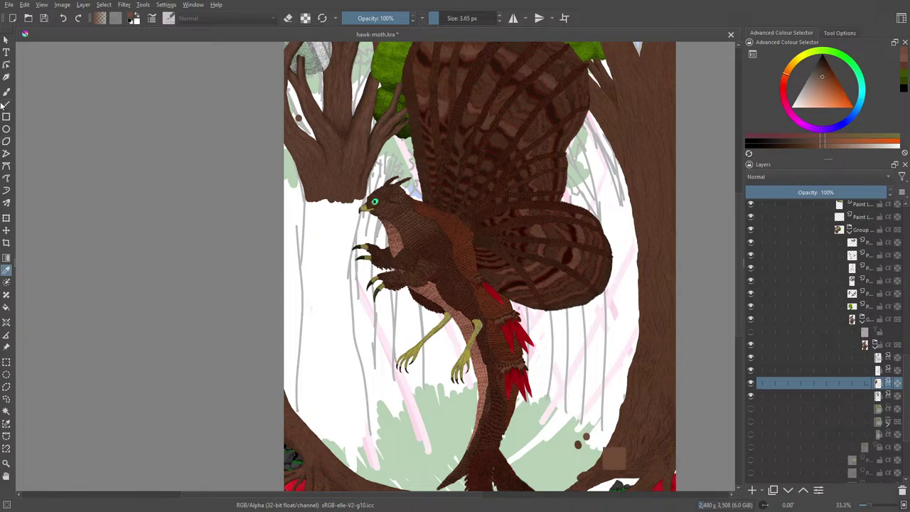
pyautogui.click(7, 92)
# Paint thin lighter brown highlight strokes between the bark lines on both branches of the forked trunk behind the round bush
pyautogui.scroll(3, 739, 228)
pyautogui.moveTo(870, 507); pyautogui.dragTo(877, 507)
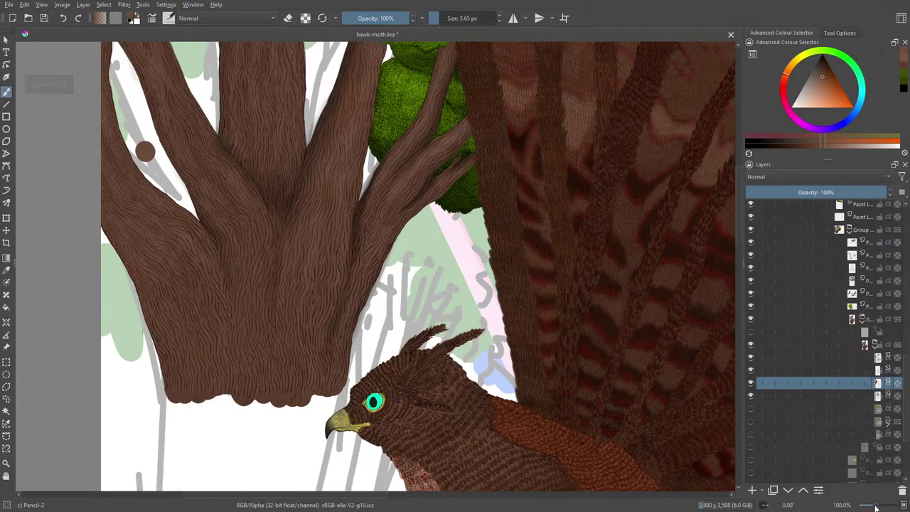
pyautogui.scroll(10, 733, 199)
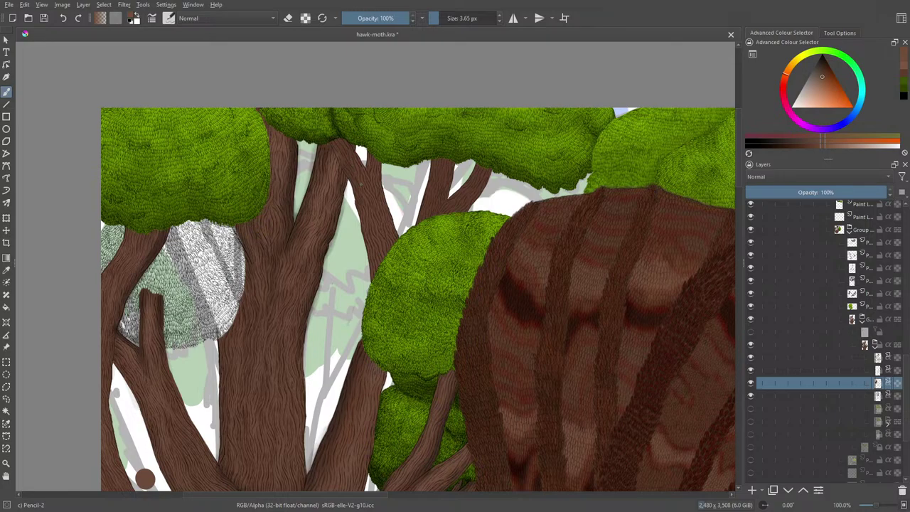
pyautogui.scroll(2, 145, 477)
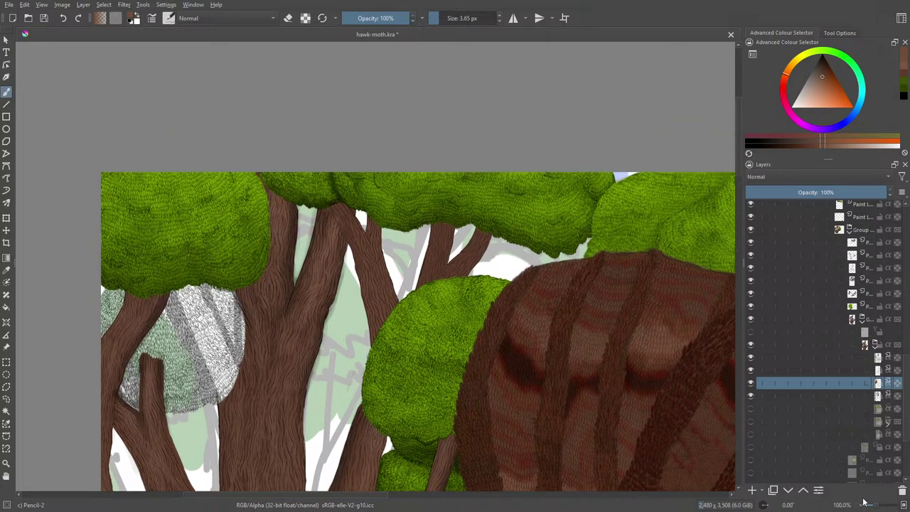
pyautogui.click(875, 505)
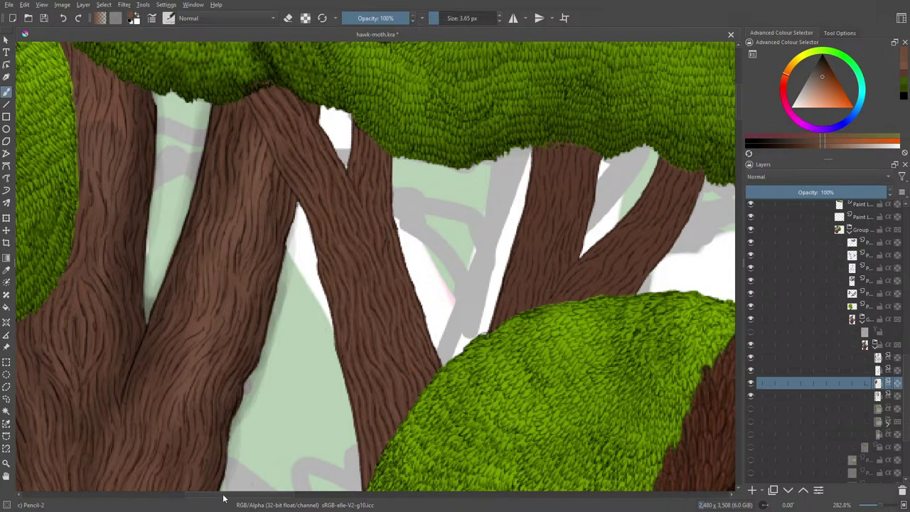
pyautogui.moveTo(231, 494)
pyautogui.mouseDown()
pyautogui.moveTo(205, 500)
pyautogui.moveTo(254, 509)
pyautogui.mouseUp()
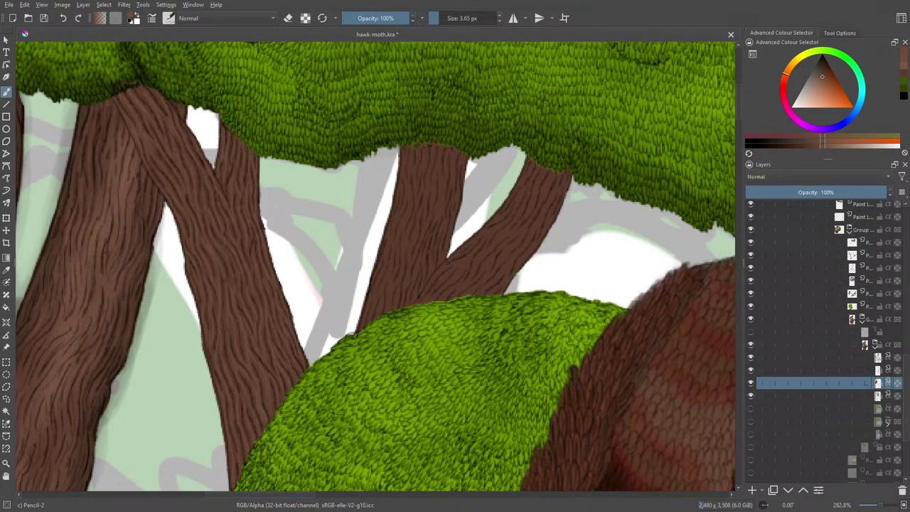
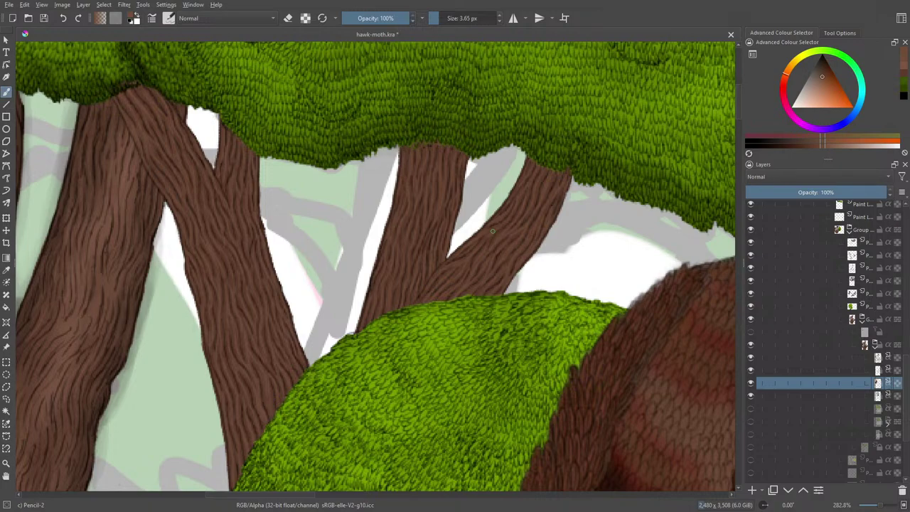
# Toggle the visibility of the selected trunk colour layer to compare the bark with and without its brown
pyautogui.click(750, 383)
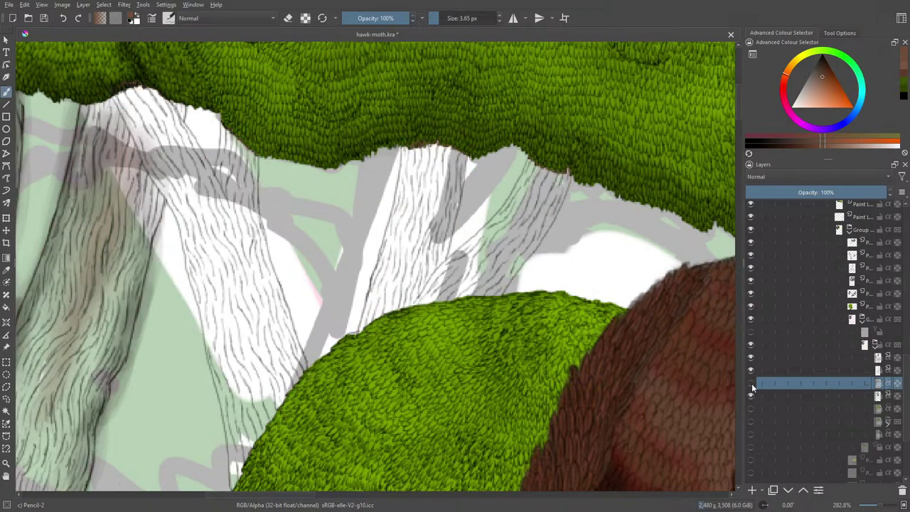
pyautogui.click(750, 383)
pyautogui.click(747, 382)
pyautogui.click(748, 382)
pyautogui.click(747, 384)
pyautogui.click(751, 384)
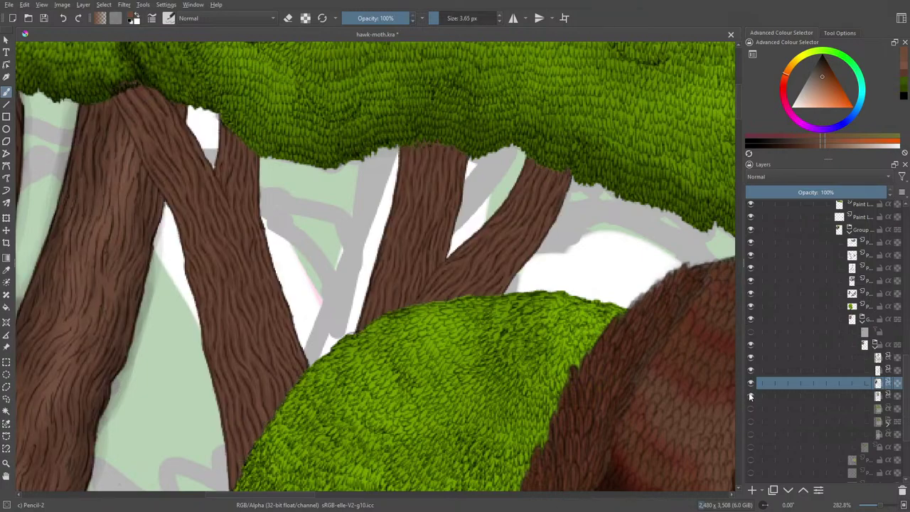
# Check the two layers above the trunk colour layer by toggling them, and hide the upper one with the trunk shading
pyautogui.click(751, 369)
pyautogui.click(751, 369)
pyautogui.click(752, 358)
pyautogui.click(752, 358)
pyautogui.click(753, 357)
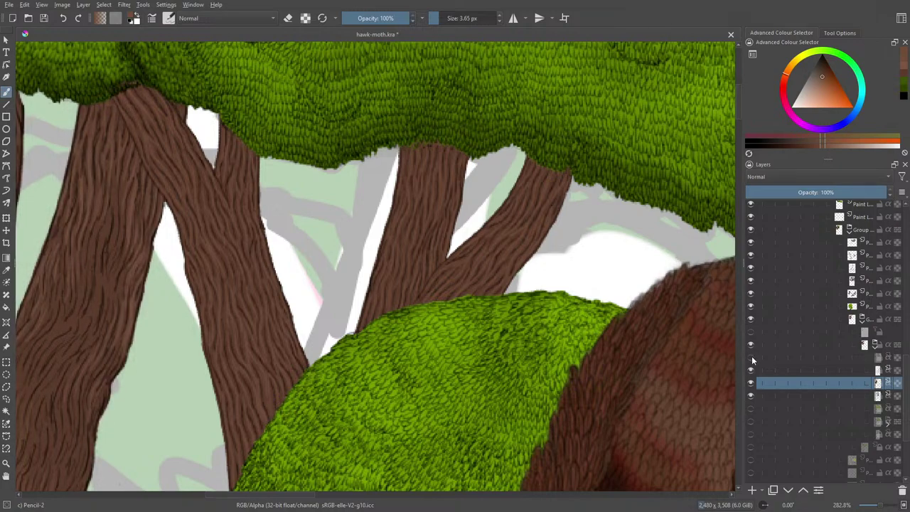
pyautogui.click(752, 358)
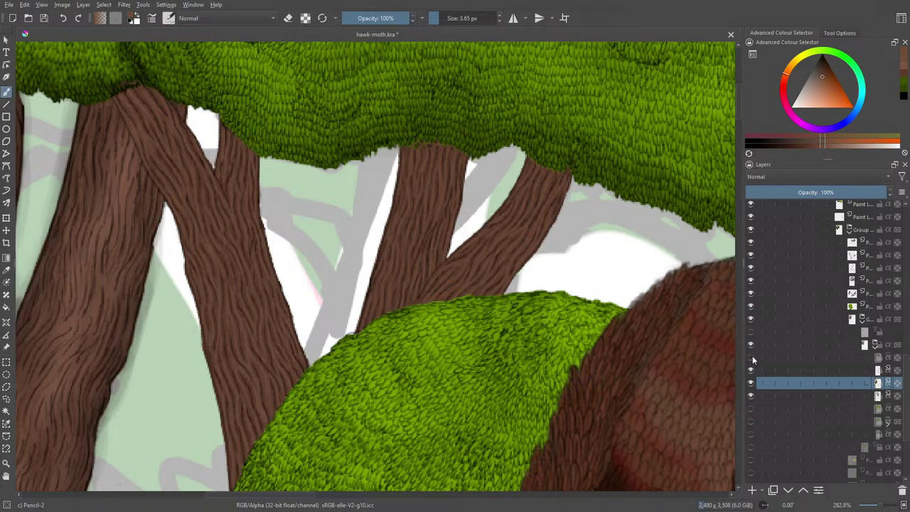
pyautogui.click(753, 359)
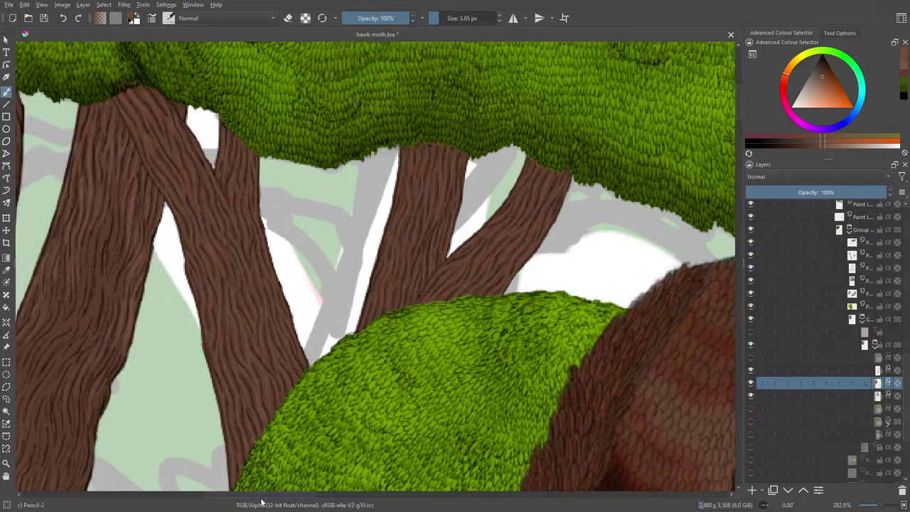
# Hide the layer with the grey leaf strokes directly below the trunk colour layer
pyautogui.moveTo(256, 496); pyautogui.dragTo(209, 508)
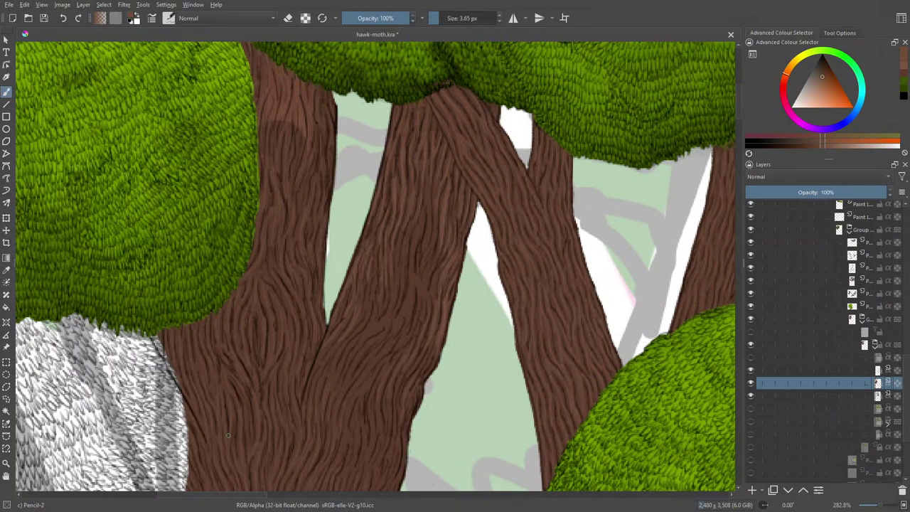
pyautogui.click(750, 396)
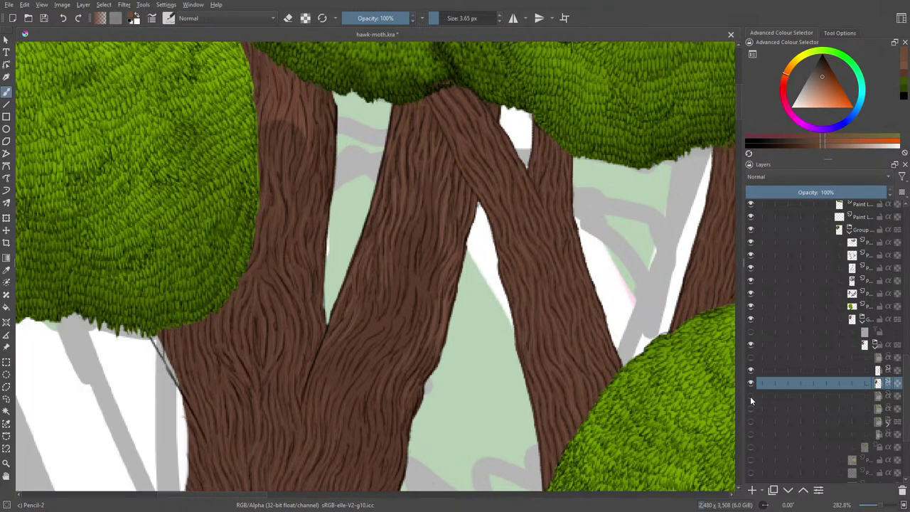
pyautogui.click(750, 396)
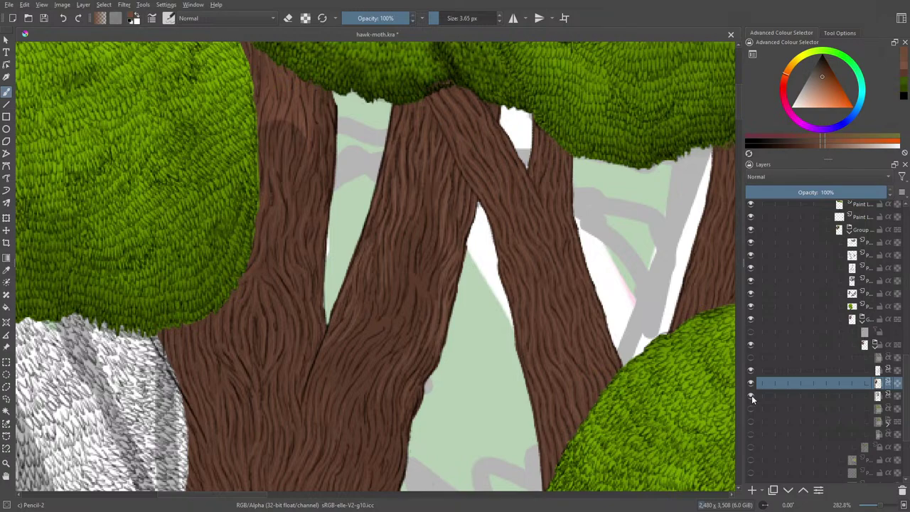
pyautogui.click(751, 397)
# Toggle the trunk colour layer off and on to inspect the brown on the left trunks beneath the canopy
pyautogui.click(751, 383)
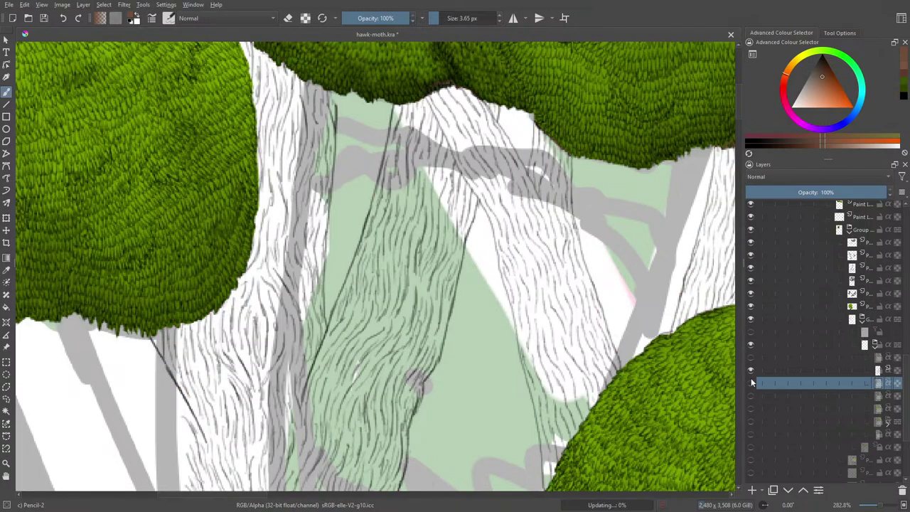
pyautogui.click(752, 383)
pyautogui.click(752, 383)
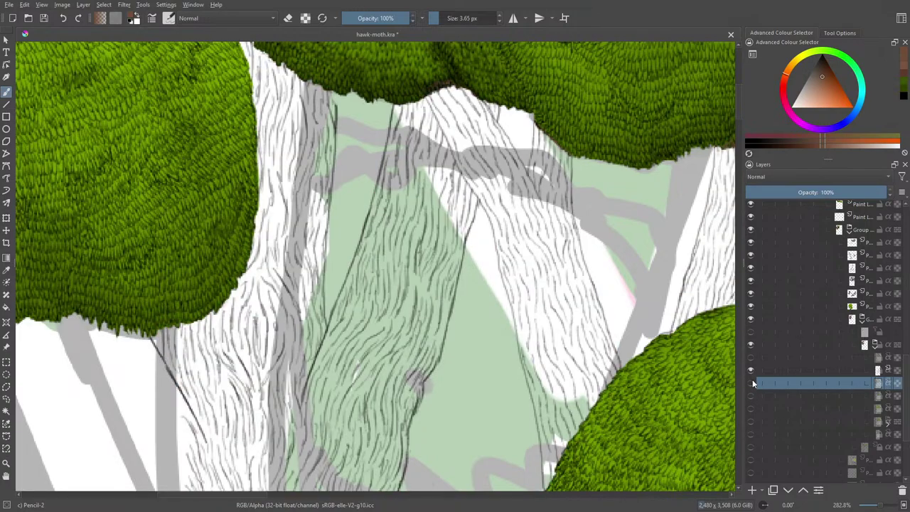
pyautogui.click(753, 384)
pyautogui.click(751, 383)
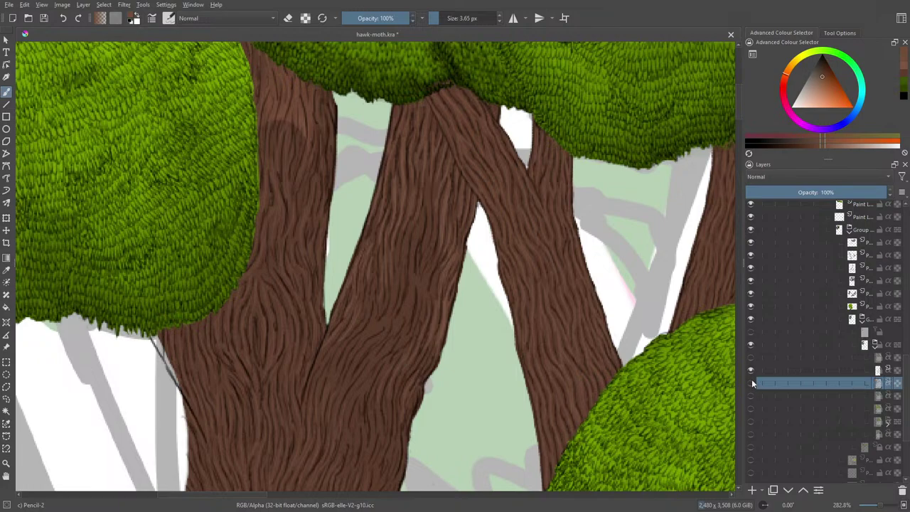
pyautogui.click(752, 383)
# Sample the darker brown from the left trunk just below the canopy and return to the Pencil-2 brush
pyautogui.click(7, 269)
pyautogui.moveTo(293, 118); pyautogui.dragTo(304, 137)
pyautogui.click(7, 91)
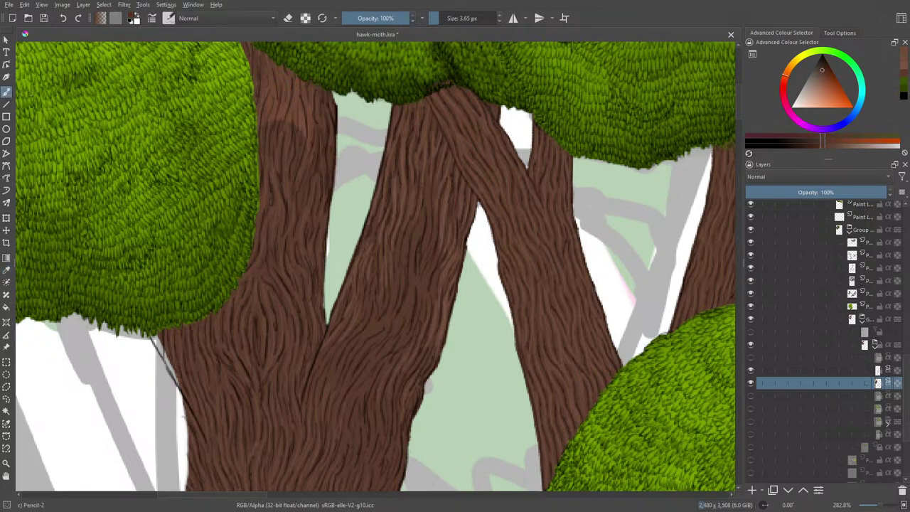
# Cover the lighter patch at the top of the left trunk with the dark brown using the Basic-1 brush at 40 px
pyautogui.click(171, 17)
pyautogui.click(230, 49)
pyautogui.rightClick(421, 218)
pyautogui.click(332, 104)
pyautogui.moveTo(278, 105)
pyautogui.mouseDown()
pyautogui.moveTo(273, 69)
pyautogui.moveTo(278, 109)
pyautogui.moveTo(291, 109)
pyautogui.moveTo(296, 84)
pyautogui.moveTo(304, 104)
pyautogui.moveTo(301, 88)
pyautogui.moveTo(269, 80)
pyautogui.mouseUp()
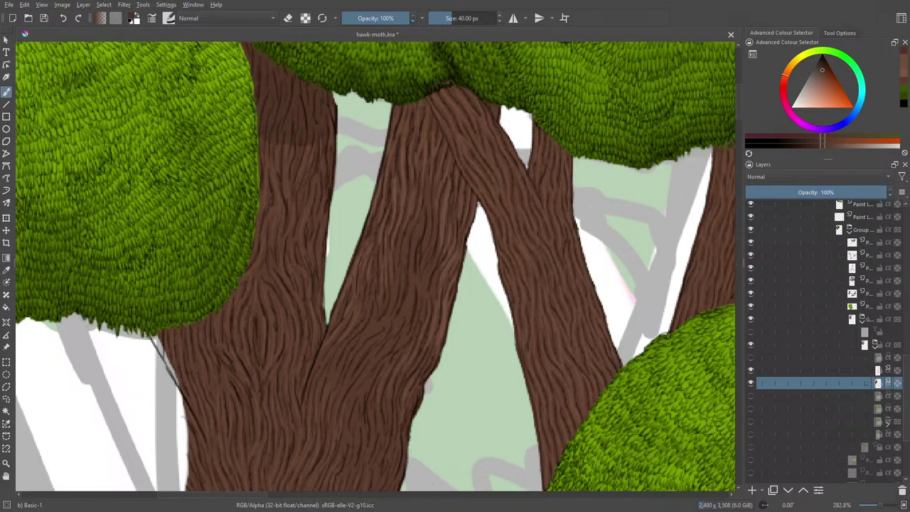
# Sample the lighter bark brown from the middle trunk and paint fine Pencil-2 bark strokes on the upper left trunk
pyautogui.click(6, 270)
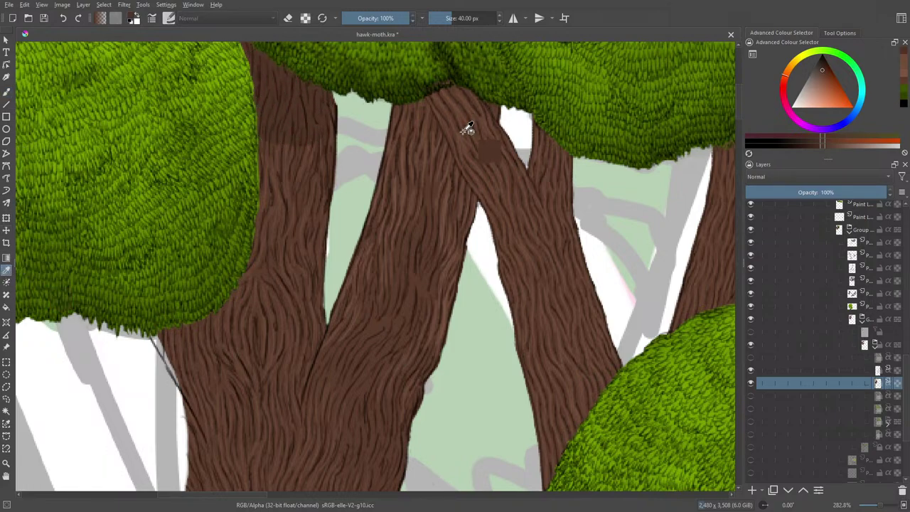
pyautogui.click(450, 197)
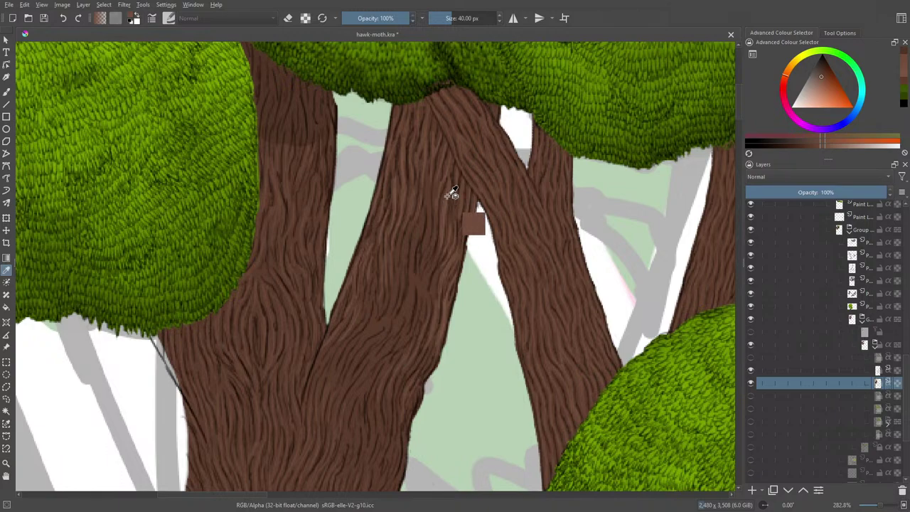
pyautogui.click(6, 93)
pyautogui.click(168, 17)
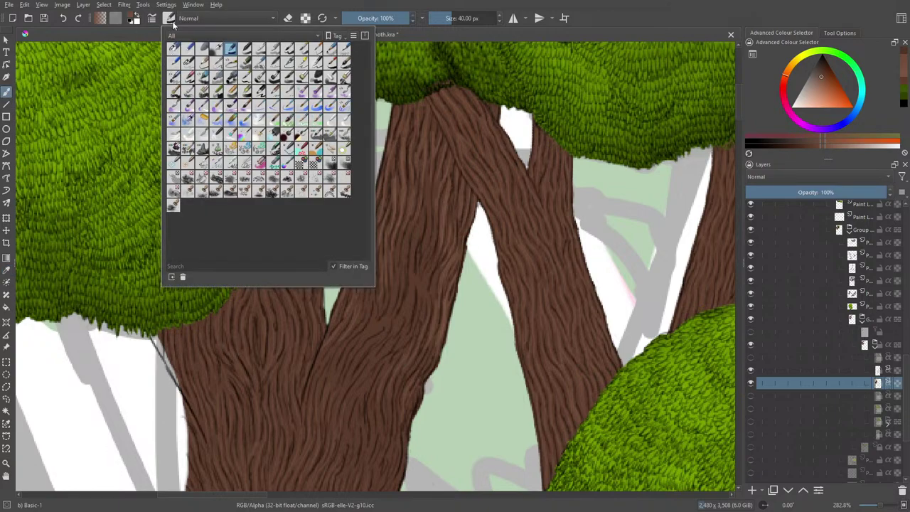
pyautogui.click(187, 62)
pyautogui.rightClick(345, 321)
pyautogui.rightClick(345, 320)
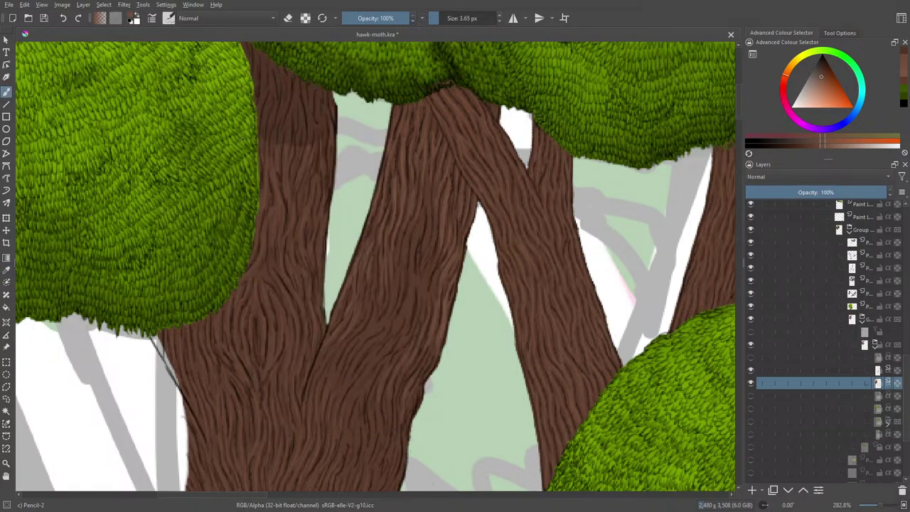
pyautogui.moveTo(318, 130); pyautogui.dragTo(322, 115)
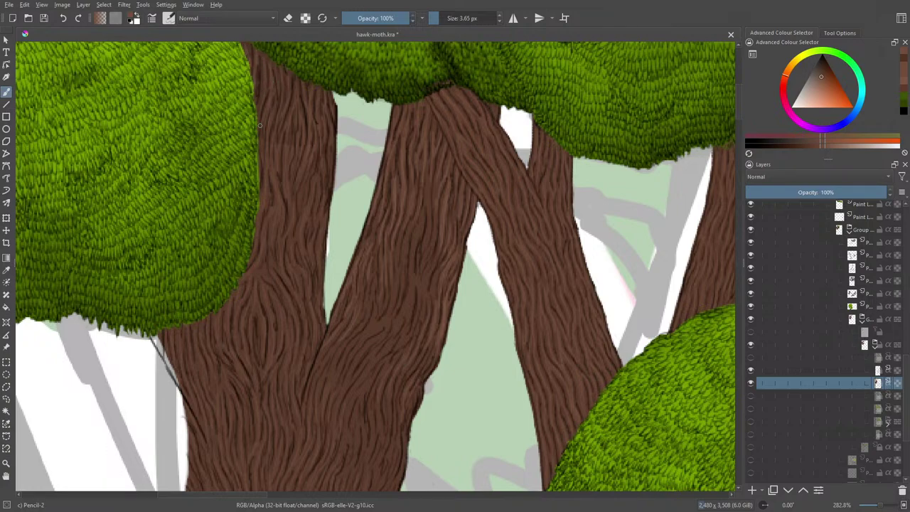
# Add more bark strokes to the upper left trunk with browns sampled from the left trunk and the right leaning trunk
pyautogui.click(7, 268)
pyautogui.click(299, 238)
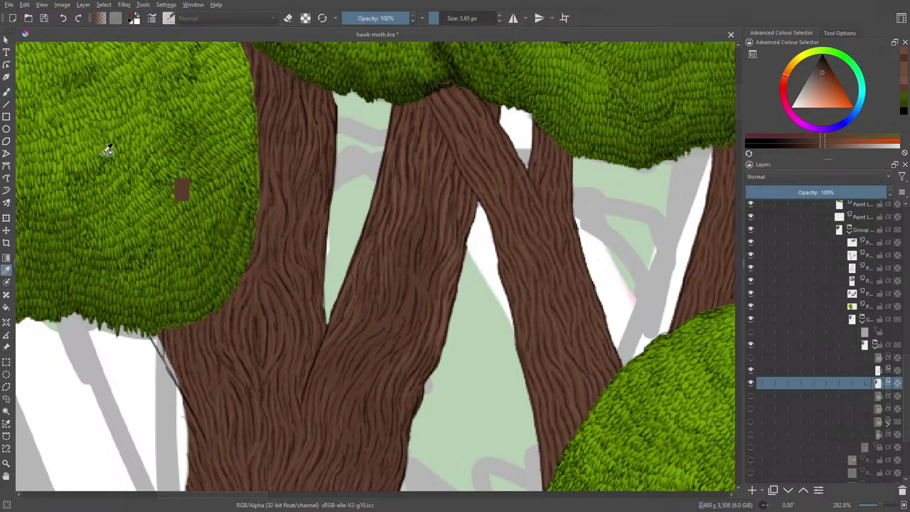
pyautogui.click(7, 89)
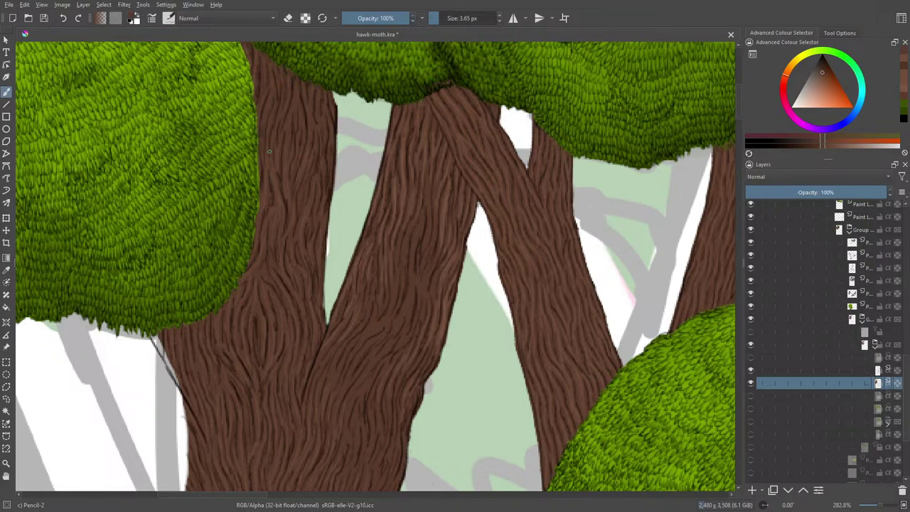
pyautogui.click(7, 270)
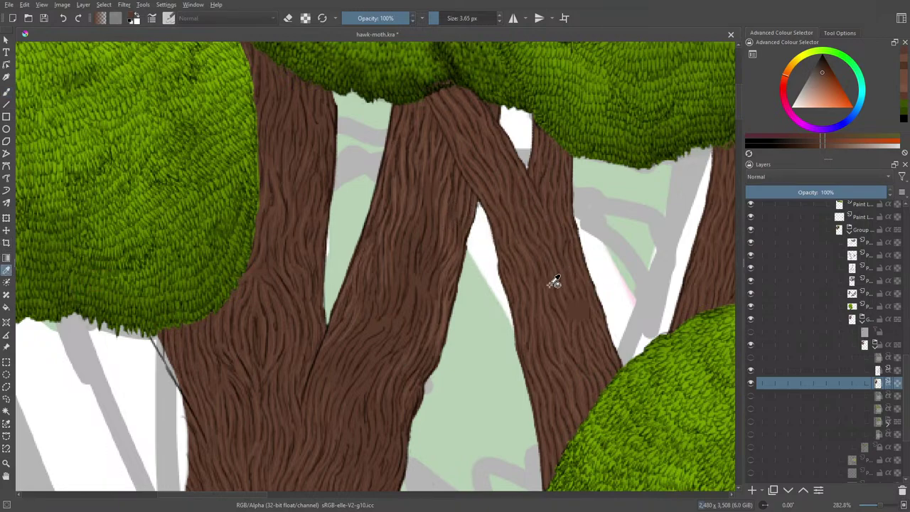
pyautogui.click(559, 336)
pyautogui.click(7, 91)
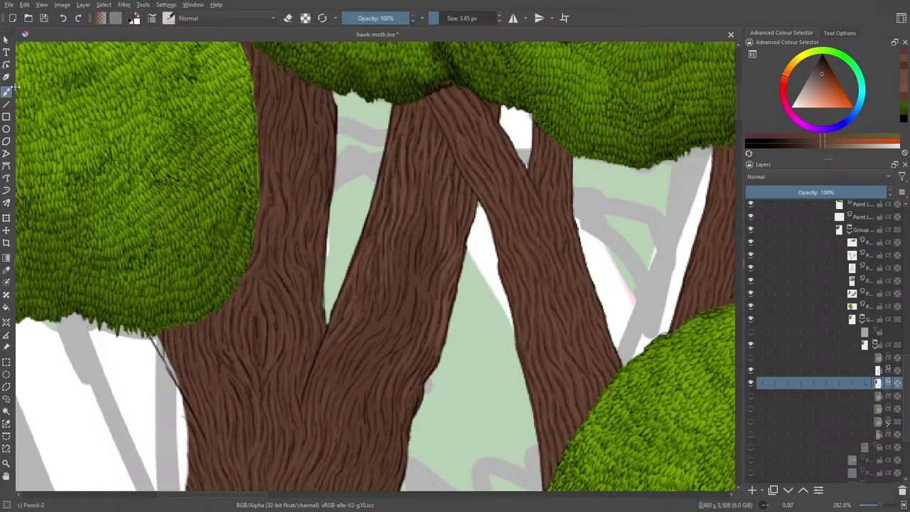
pyautogui.moveTo(321, 134); pyautogui.dragTo(328, 149)
# Choose a slightly lighter brown and paint bark highlights on the left trunk and down the middle trunk
pyautogui.rightClick(318, 155)
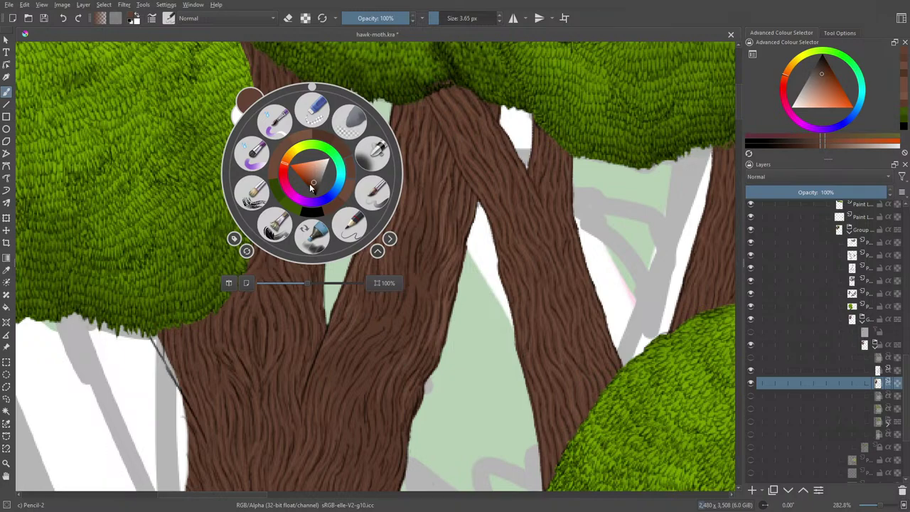
pyautogui.click(314, 182)
pyautogui.click(270, 49)
pyautogui.moveTo(309, 136); pyautogui.dragTo(310, 148)
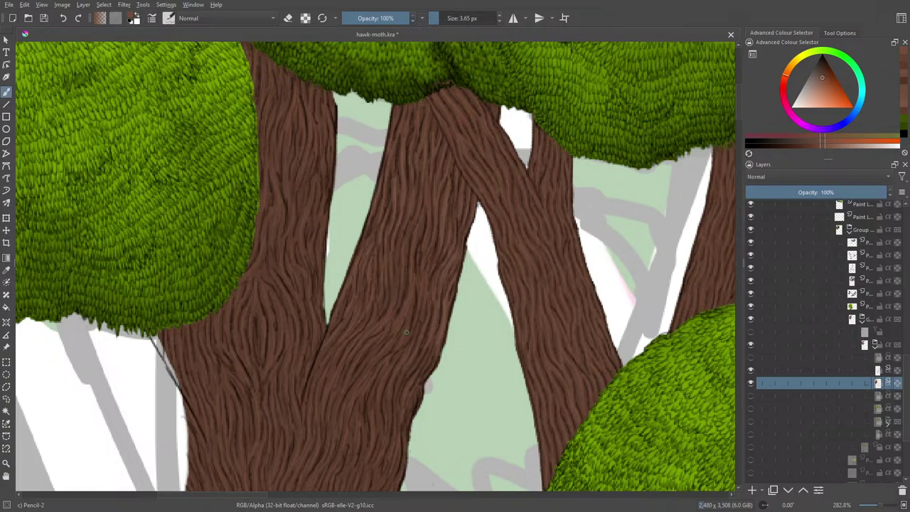
# Sample the brown from the lower part of the right leaning trunk and another brown farther down the canvas, and return to the brush
pyautogui.click(10, 270)
pyautogui.click(567, 363)
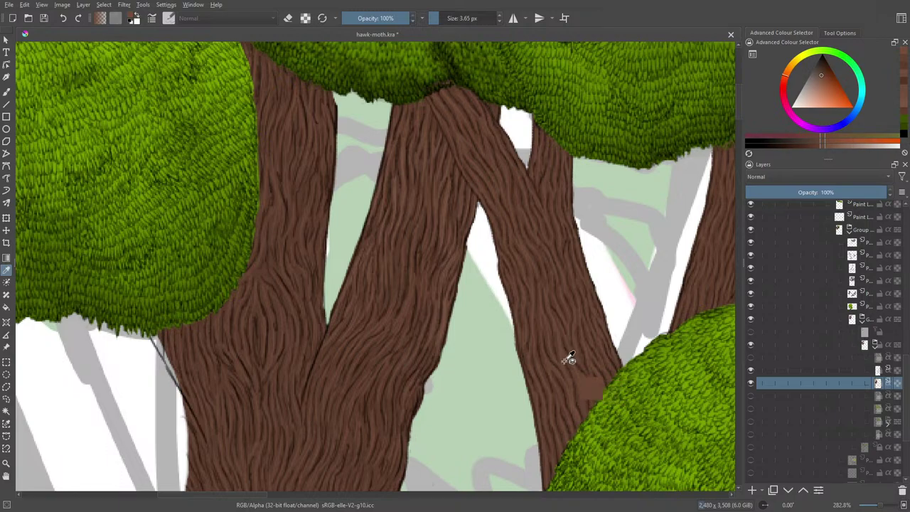
pyautogui.click(554, 356)
pyautogui.moveTo(237, 495); pyautogui.dragTo(294, 495)
pyautogui.moveTo(737, 120)
pyautogui.mouseDown()
pyautogui.moveTo(760, 257)
pyautogui.moveTo(764, 386)
pyautogui.mouseUp()
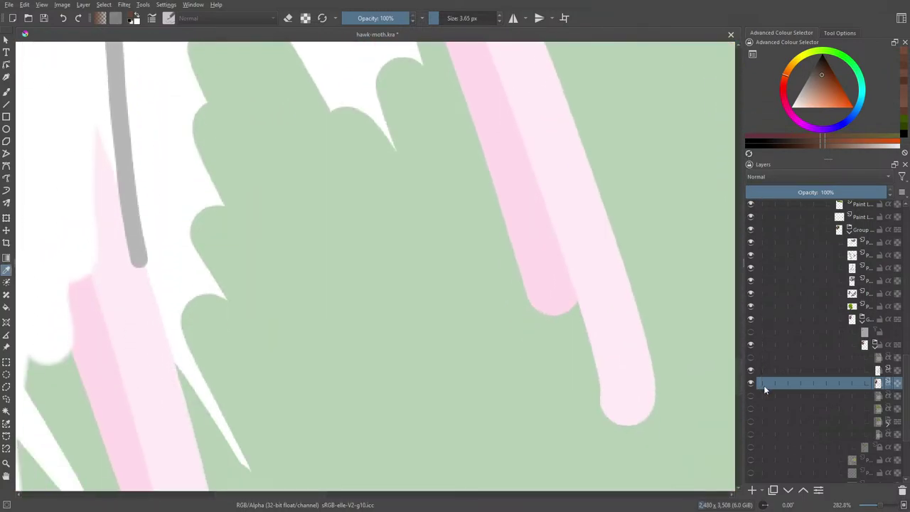
pyautogui.moveTo(282, 497); pyautogui.dragTo(477, 496)
pyautogui.click(593, 265)
pyautogui.click(10, 91)
# Compare the upper trunks with and without the trunk shading layer, and leave that layer visible
pyautogui.moveTo(879, 504); pyautogui.dragTo(865, 507)
pyautogui.moveTo(737, 211); pyautogui.dragTo(738, 171)
pyautogui.moveTo(865, 506); pyautogui.dragTo(880, 507)
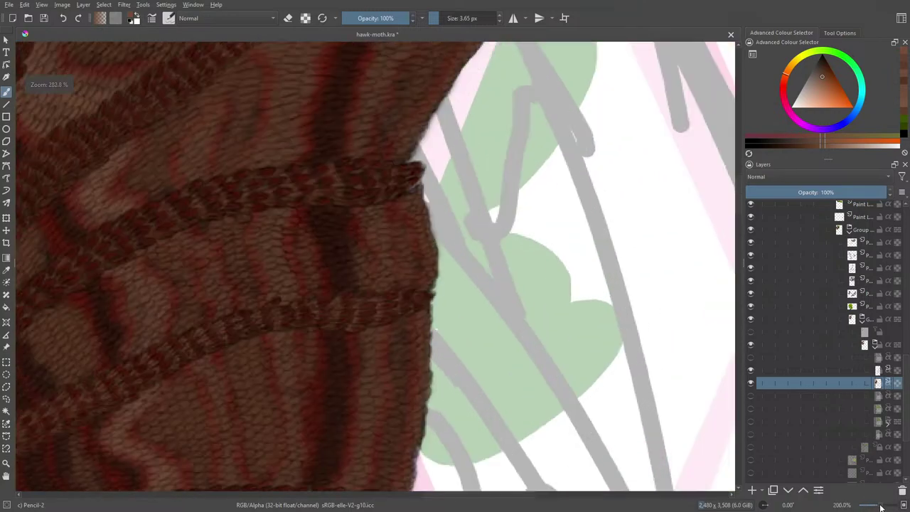
pyautogui.moveTo(446, 492)
pyautogui.mouseDown()
pyautogui.moveTo(179, 490)
pyautogui.moveTo(155, 480)
pyautogui.mouseUp()
pyautogui.scroll(5, 737, 192)
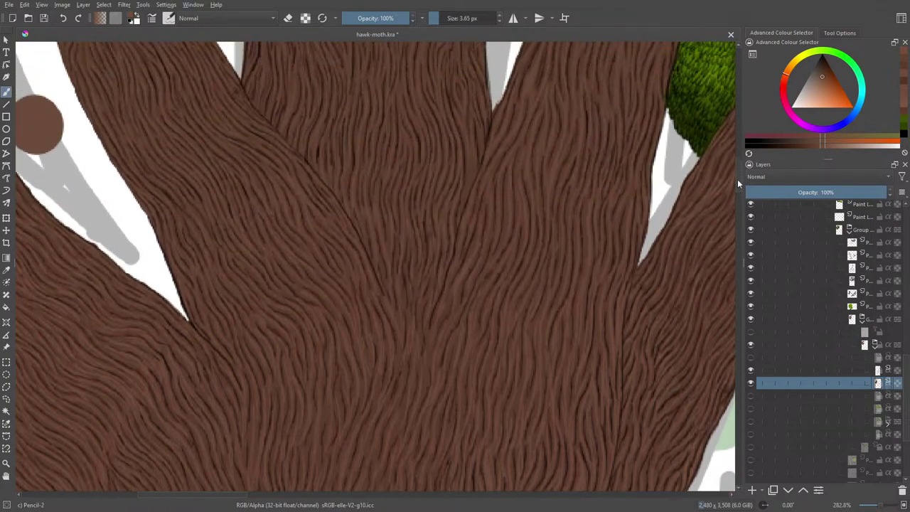
pyautogui.moveTo(737, 179); pyautogui.dragTo(736, 103)
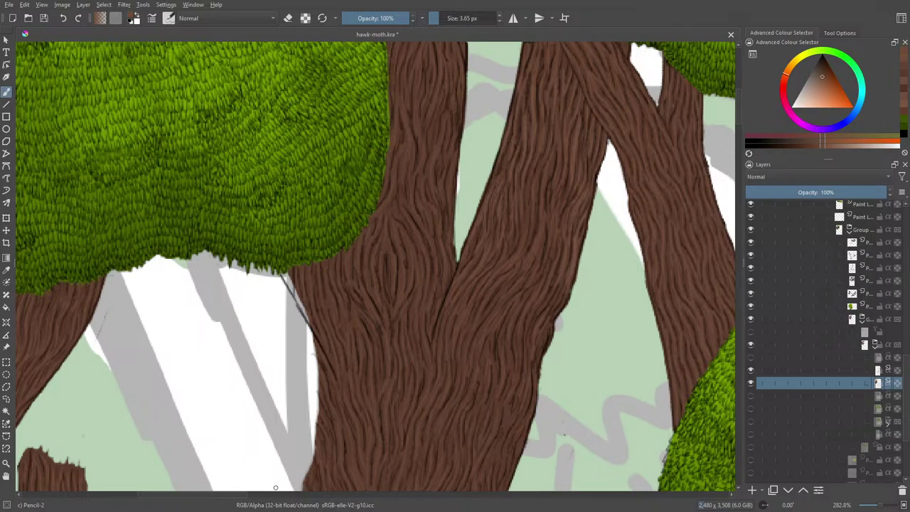
pyautogui.moveTo(191, 497); pyautogui.dragTo(228, 494)
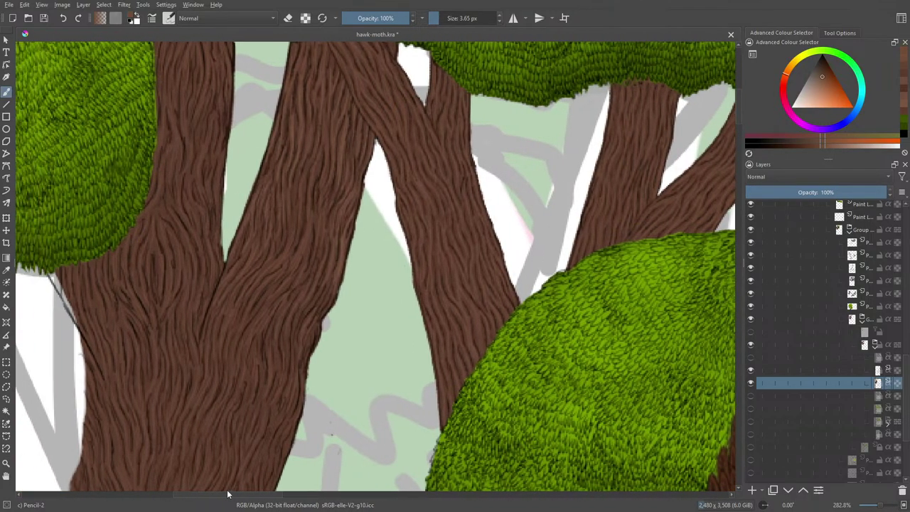
pyautogui.moveTo(880, 504); pyautogui.dragTo(875, 505)
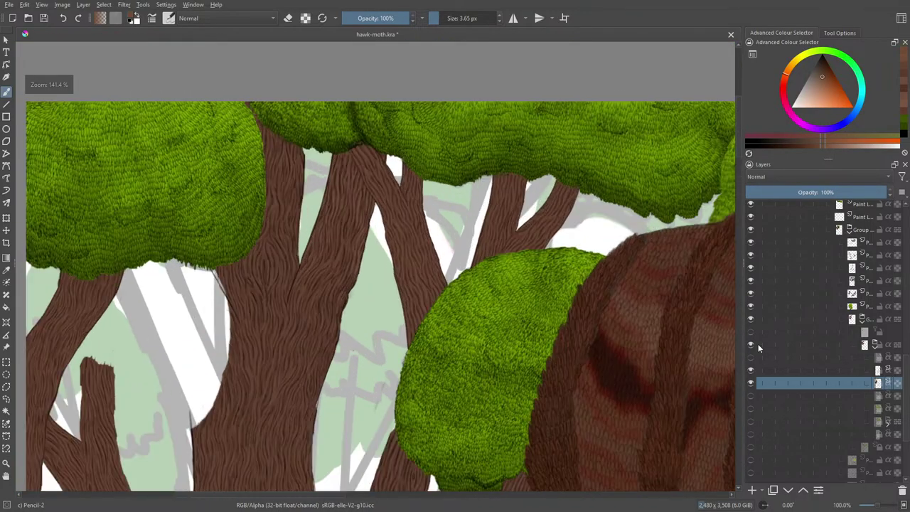
pyautogui.click(750, 359)
pyautogui.click(750, 360)
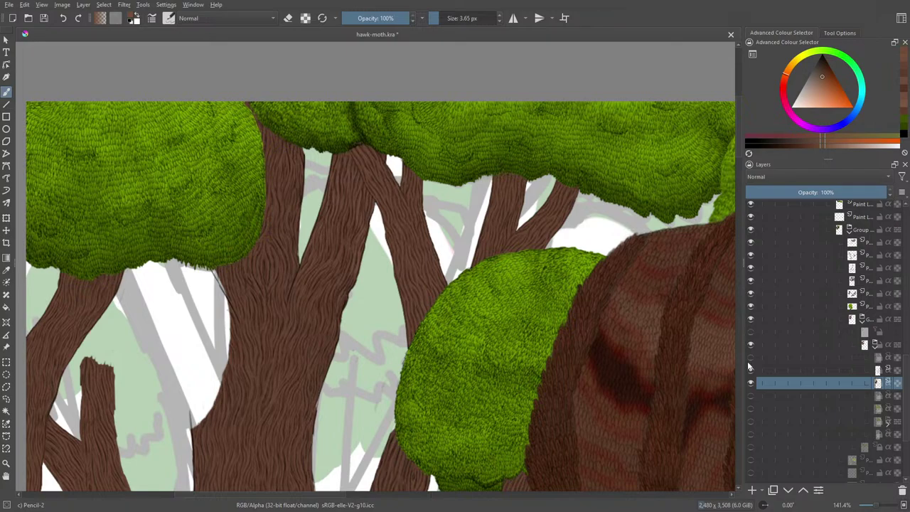
pyautogui.click(750, 359)
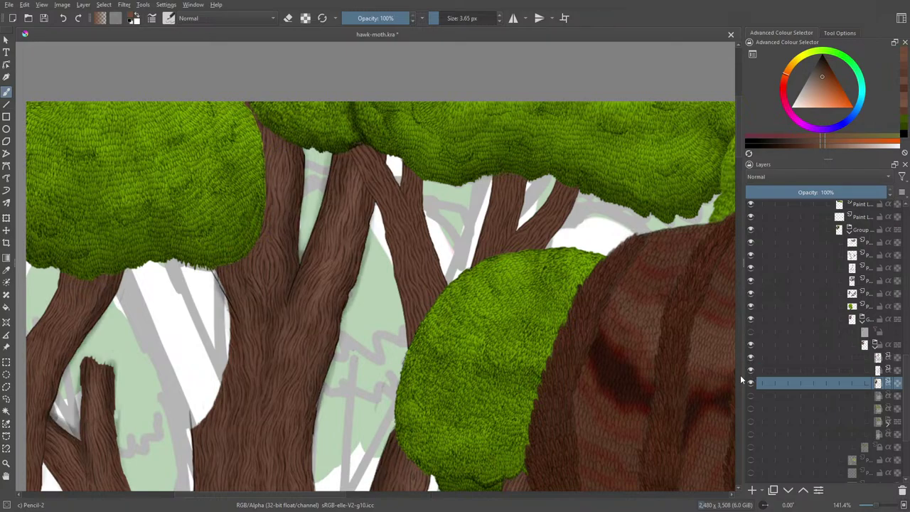
# Sample a brown from the central trunk and set the Basic-2 Opacity brush to 57% opacity and 15.96 px
pyautogui.press('e')
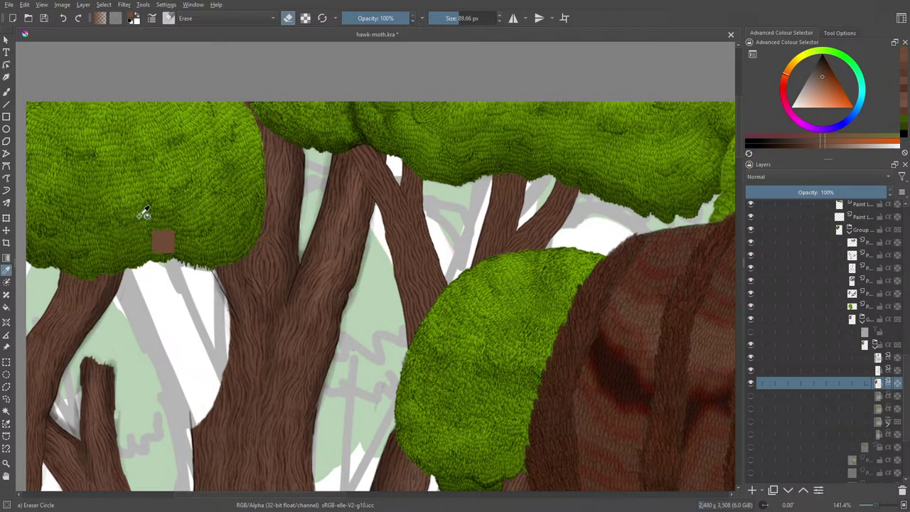
pyautogui.keyDown('ctrl'); pyautogui.click(322, 287); pyautogui.keyUp('ctrl')
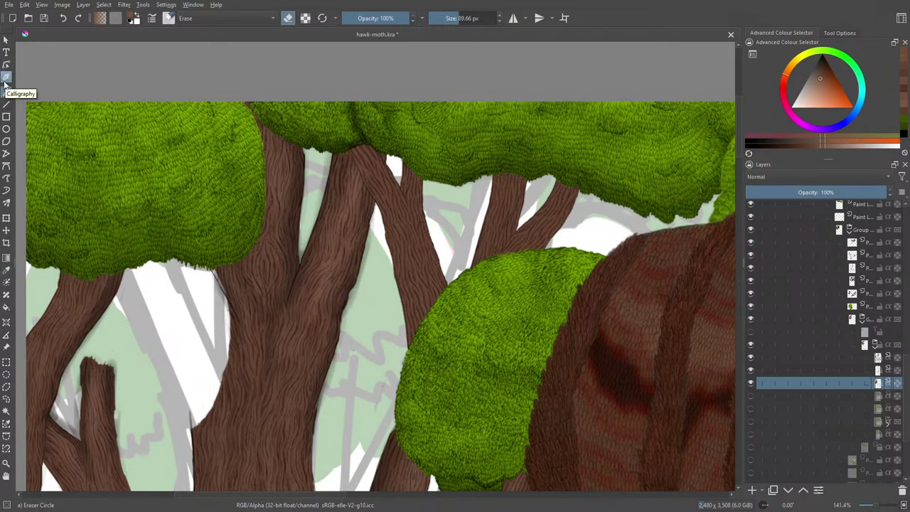
pyautogui.press('e')
pyautogui.click(171, 19)
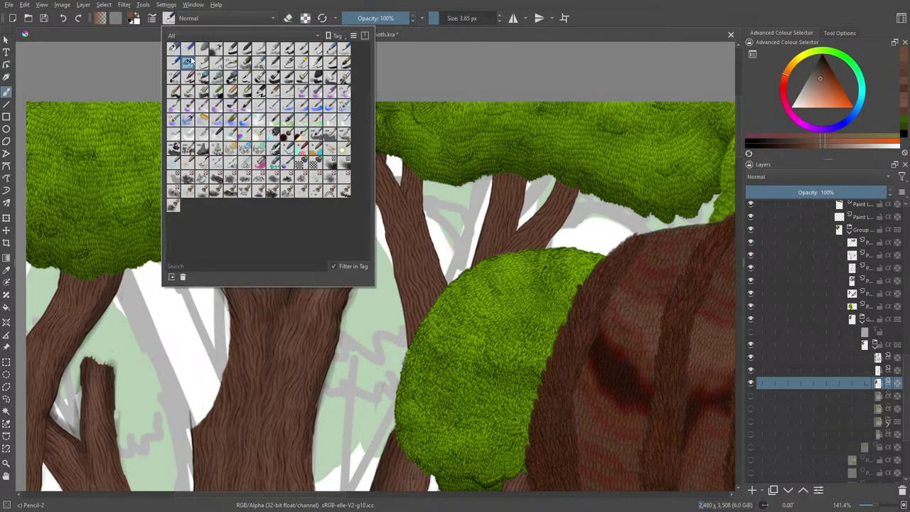
pyautogui.click(245, 47)
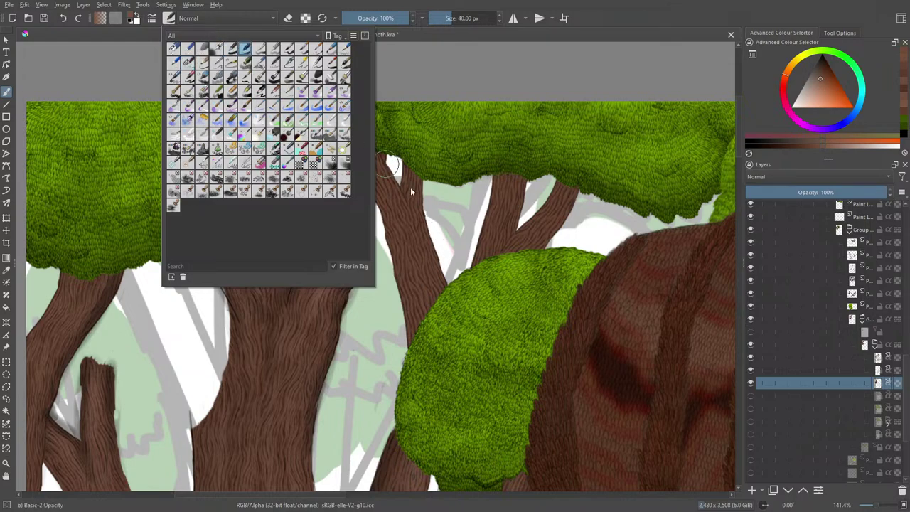
pyautogui.rightClick(450, 230)
pyautogui.click(380, 18)
pyautogui.click(391, 115)
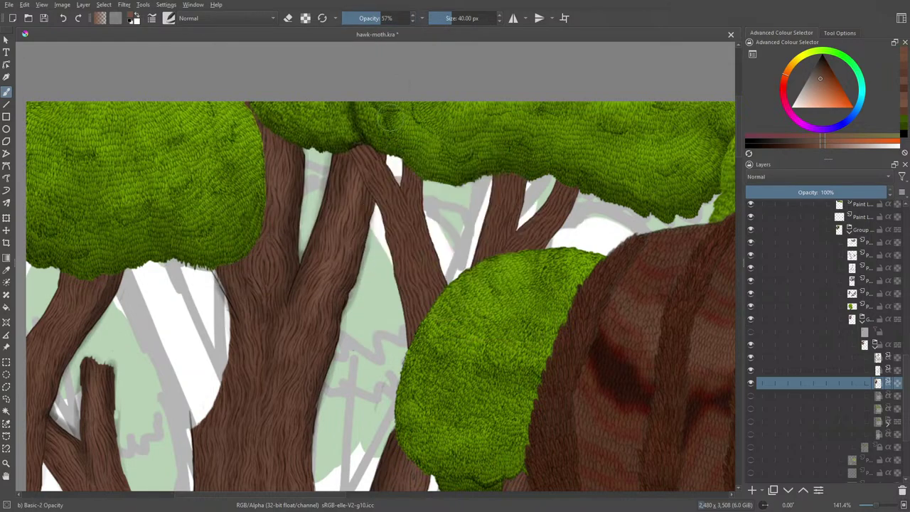
pyautogui.moveTo(451, 19); pyautogui.dragTo(446, 15)
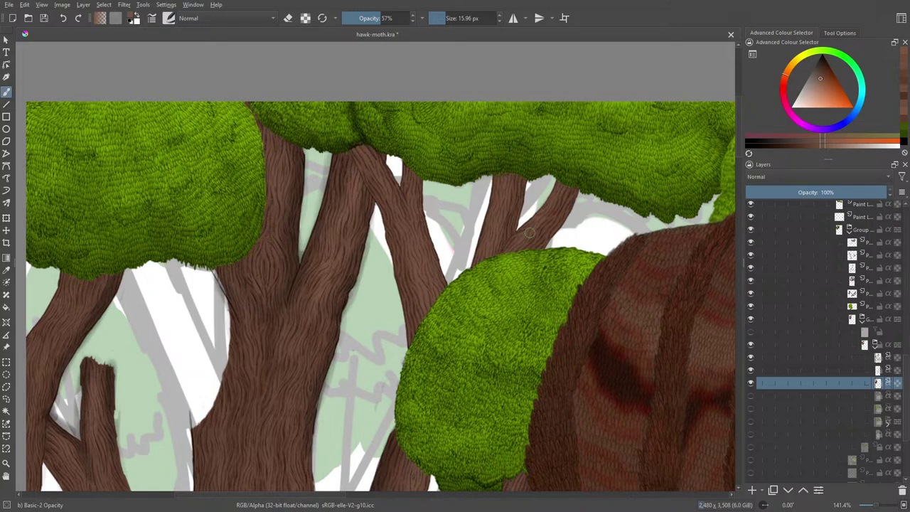
# Choose a very dark brown and shade the edges of the right leaning trunk and the two branches above the round bush
pyautogui.rightClick(398, 278)
pyautogui.click(401, 293)
pyautogui.moveTo(402, 293); pyautogui.dragTo(400, 298)
pyautogui.rightClick(400, 298)
pyautogui.moveTo(413, 355); pyautogui.dragTo(397, 287)
pyautogui.moveTo(408, 329)
pyautogui.mouseDown()
pyautogui.moveTo(375, 200)
pyautogui.moveTo(384, 226)
pyautogui.mouseUp()
pyautogui.moveTo(403, 160); pyautogui.dragTo(401, 192)
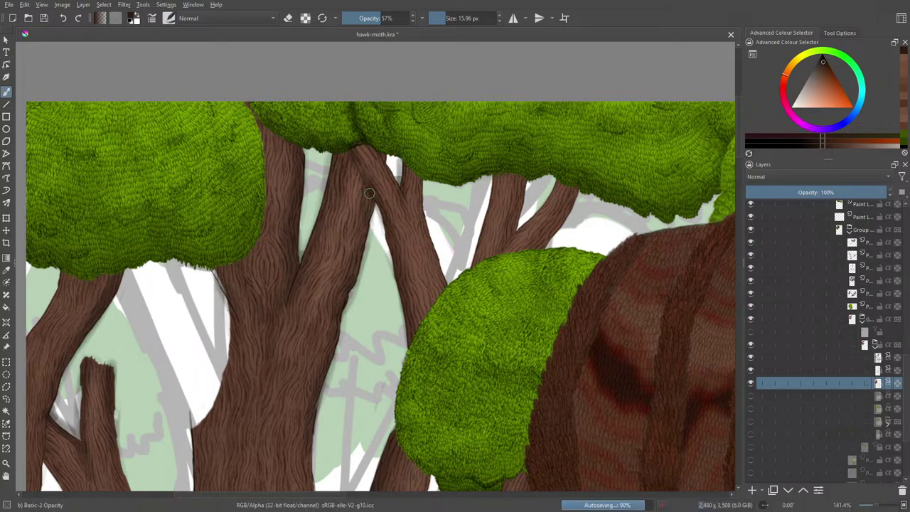
pyautogui.moveTo(529, 175); pyautogui.dragTo(512, 231)
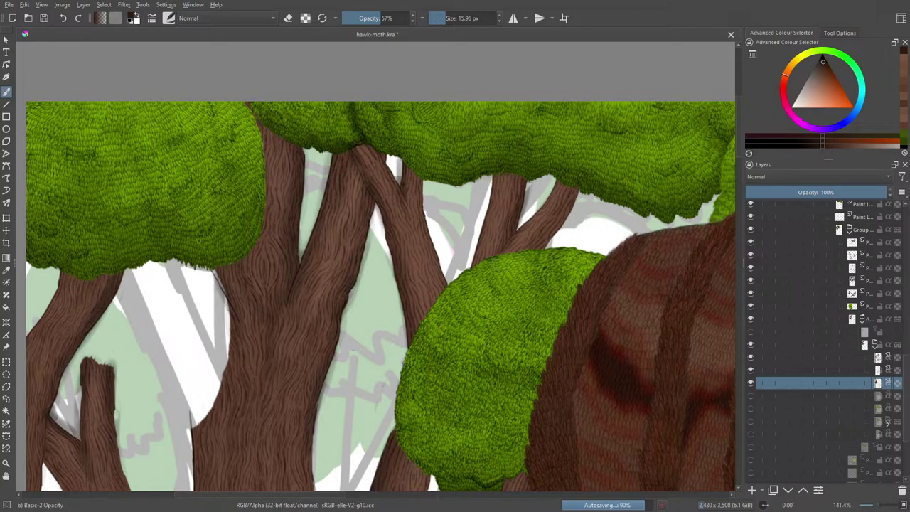
pyautogui.moveTo(572, 192); pyautogui.dragTo(551, 242)
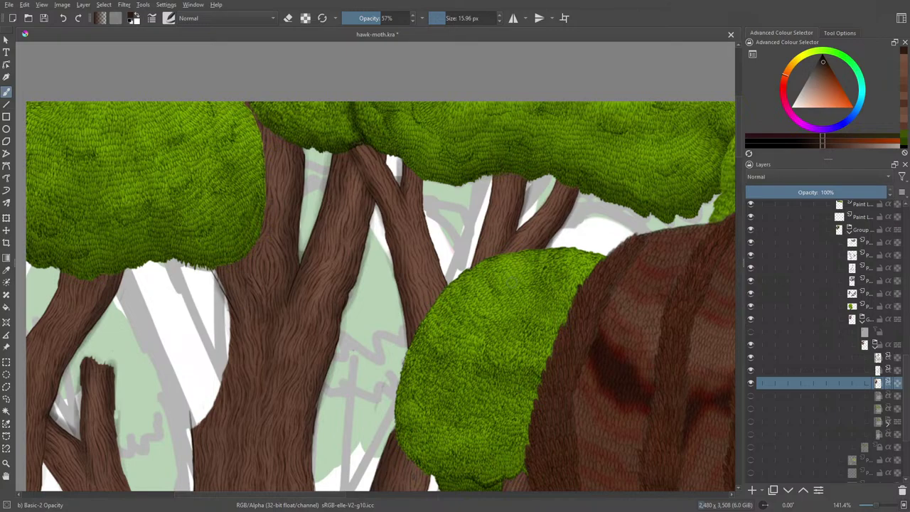
# Soften the shading on the right leaning trunk with Eraser Circle at 55% opacity and 20.30 px
pyautogui.click(152, 22)
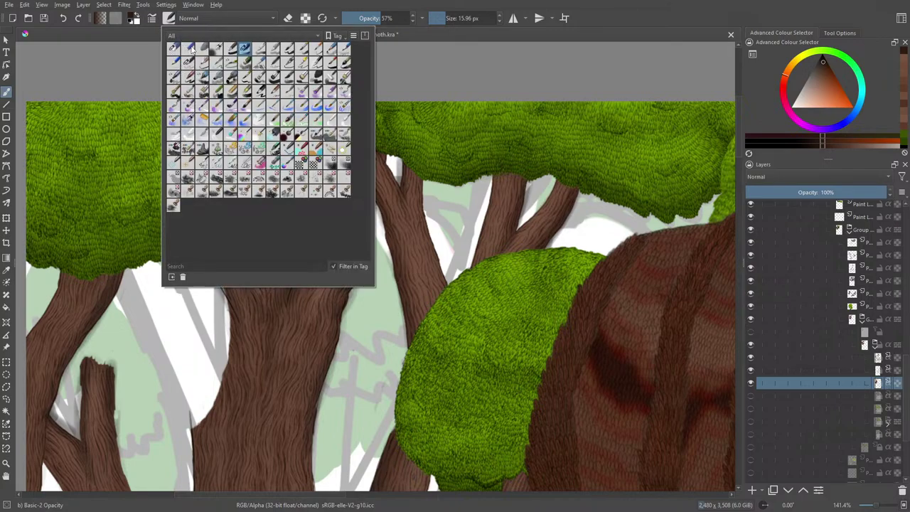
pyautogui.click(192, 47)
pyautogui.click(446, 18)
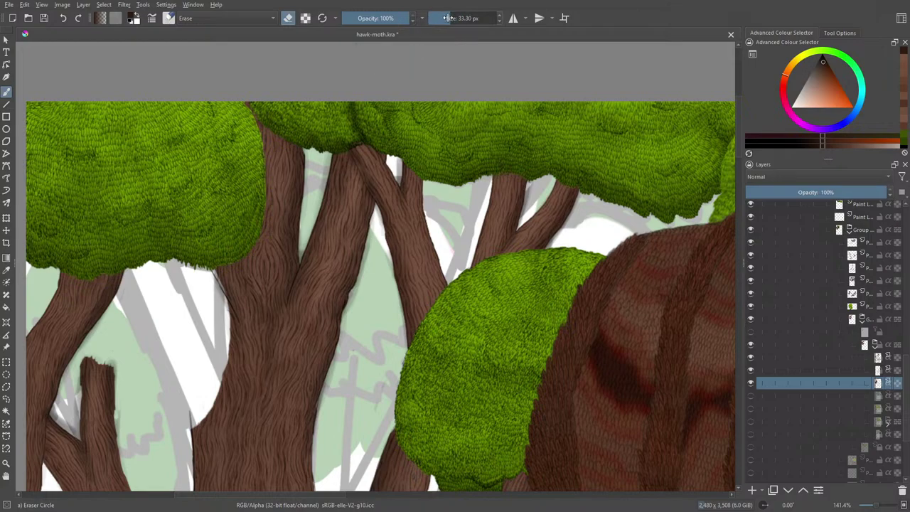
pyautogui.click(378, 15)
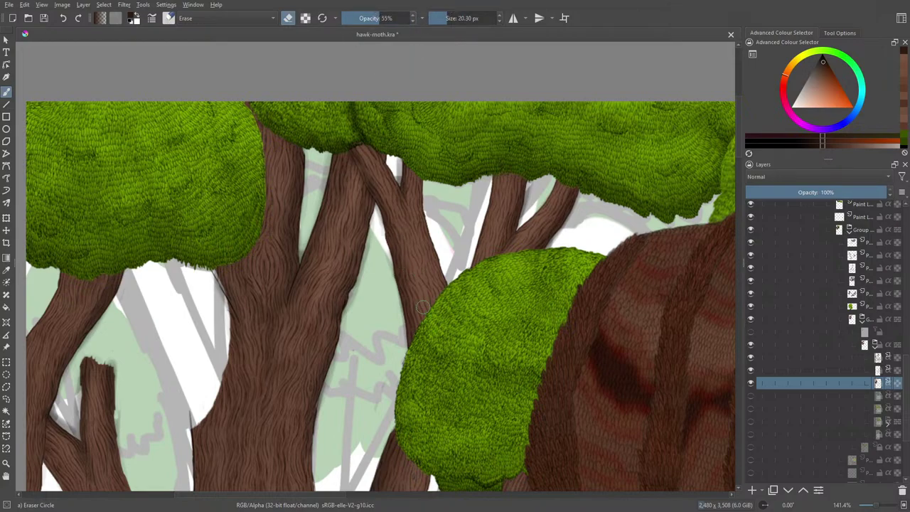
pyautogui.moveTo(414, 247); pyautogui.dragTo(425, 310)
# Undo the recent shading and erasing strokes on the trunk colour layer and make Paint Layer 428 active
pyautogui.click(63, 17)
pyautogui.click(63, 17)
pyautogui.click(63, 17)
pyautogui.click(63, 18)
pyautogui.click(63, 18)
pyautogui.click(63, 18)
pyautogui.click(63, 18)
pyautogui.click(63, 18)
pyautogui.click(64, 18)
pyautogui.click(63, 18)
pyautogui.click(63, 18)
pyautogui.click(64, 17)
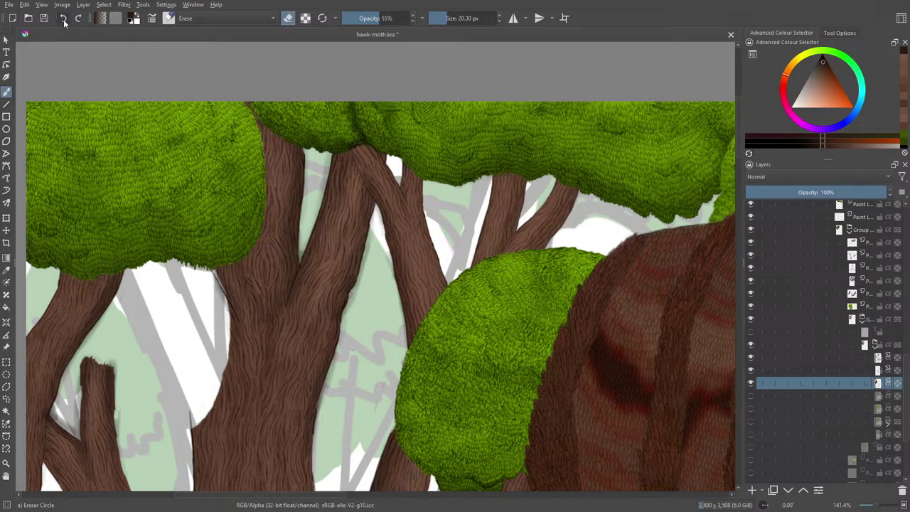
pyautogui.click(61, 19)
pyautogui.click(61, 19)
pyautogui.click(61, 20)
pyautogui.click(875, 357)
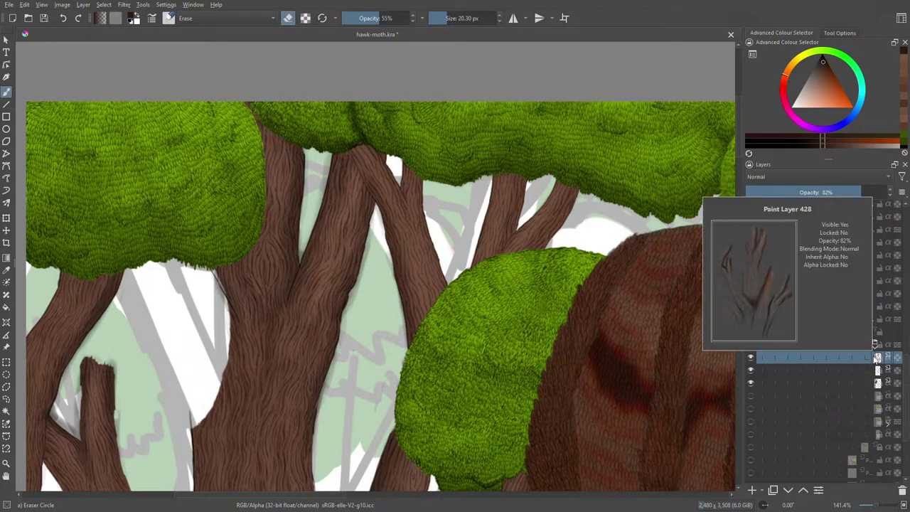
pyautogui.press('/')
pyautogui.click(171, 19)
pyautogui.rightClick(106, 52)
pyautogui.click(263, 123)
pyautogui.press('/')
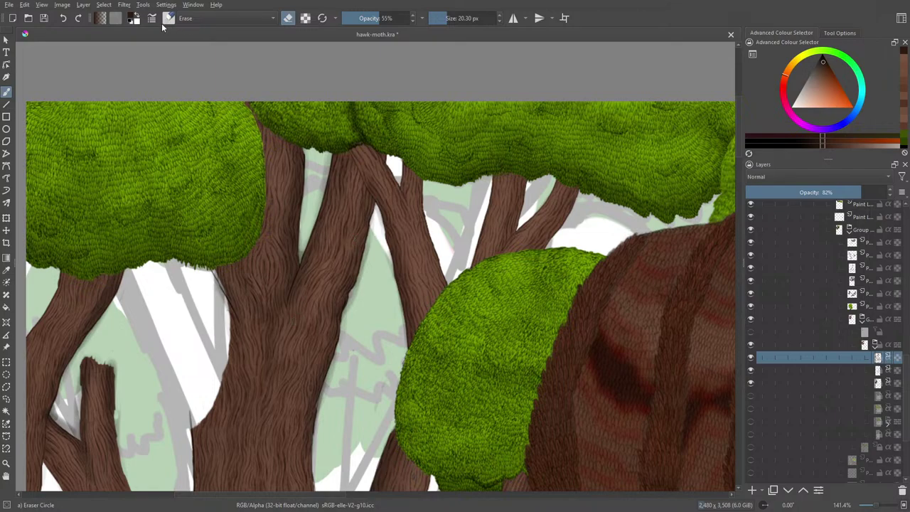
pyautogui.press('/')
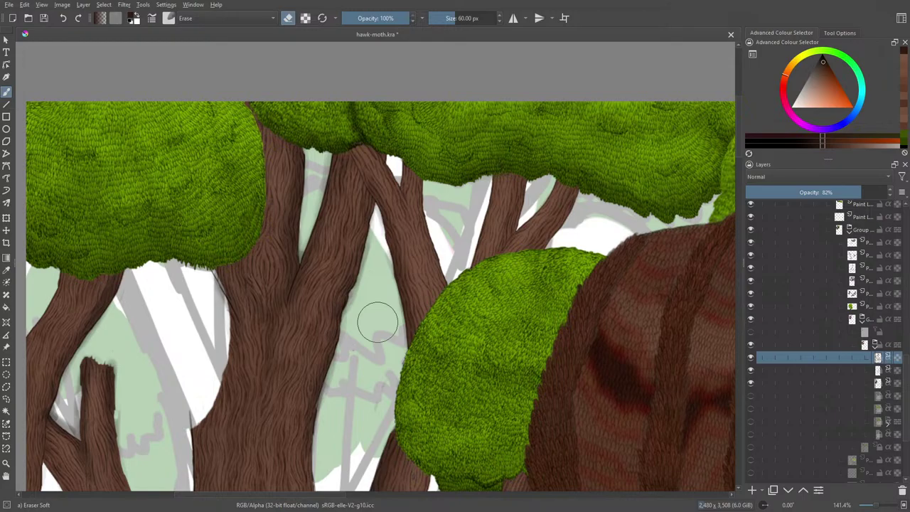
pyautogui.hotkey('ctrl', 'z')
# Make the trunk colour layer active and sample the darker brown test swatch beside the lower right tree trunk
pyautogui.click(870, 383)
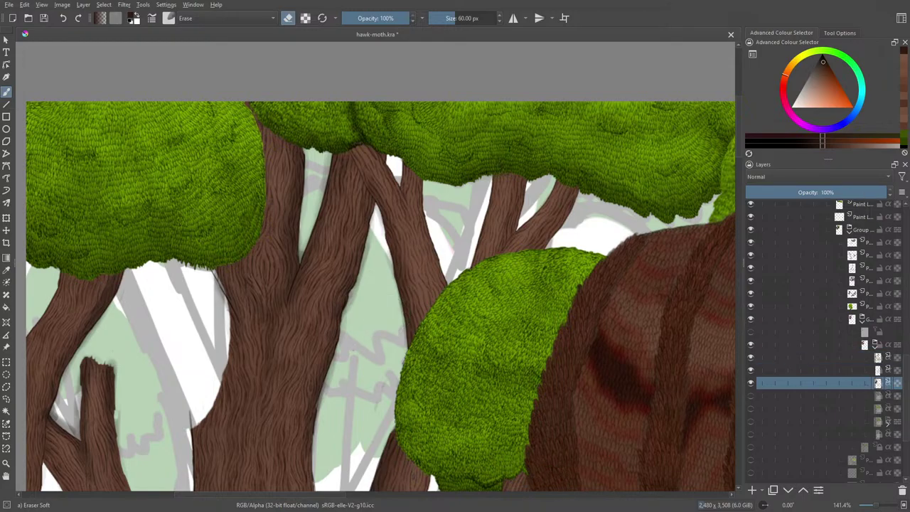
pyautogui.moveTo(877, 507); pyautogui.dragTo(873, 507)
pyautogui.moveTo(740, 193); pyautogui.dragTo(757, 389)
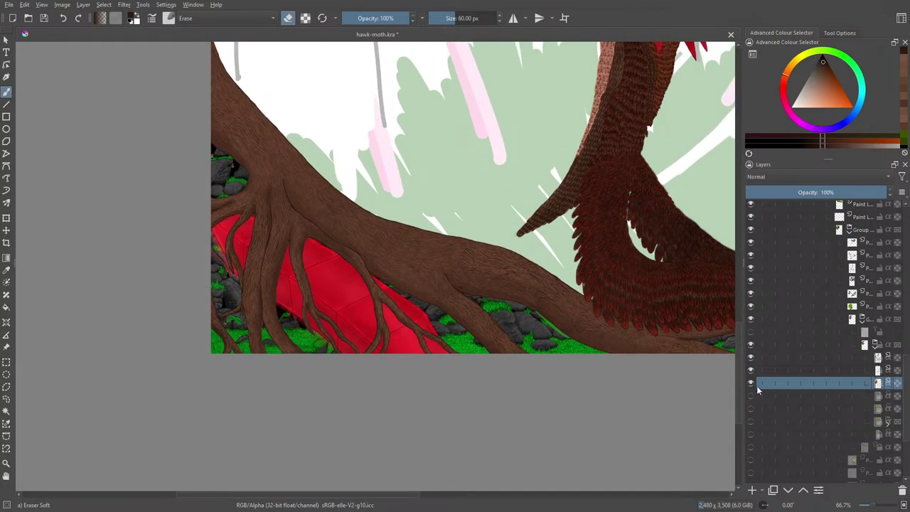
pyautogui.moveTo(333, 494); pyautogui.dragTo(457, 467)
pyautogui.click(7, 269)
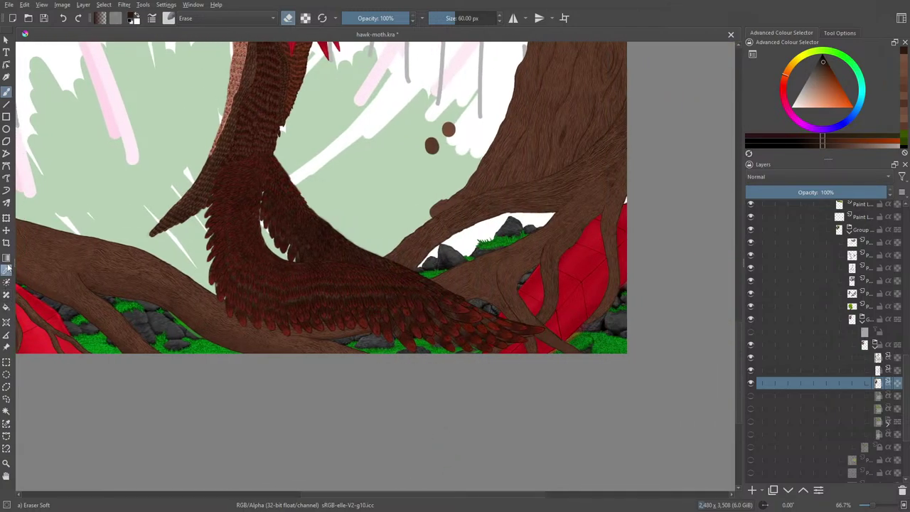
pyautogui.click(439, 142)
pyautogui.click(7, 91)
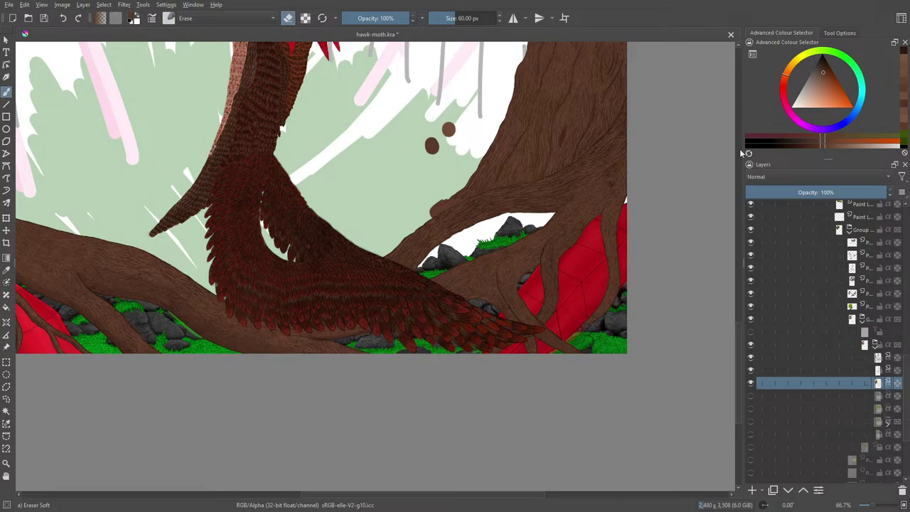
# Switch to the Basic-2 Opacity brush at 57% opacity and 15.96 px for the upper trunks
pyautogui.moveTo(739, 376); pyautogui.dragTo(742, 173)
pyautogui.moveTo(355, 497); pyautogui.dragTo(239, 494)
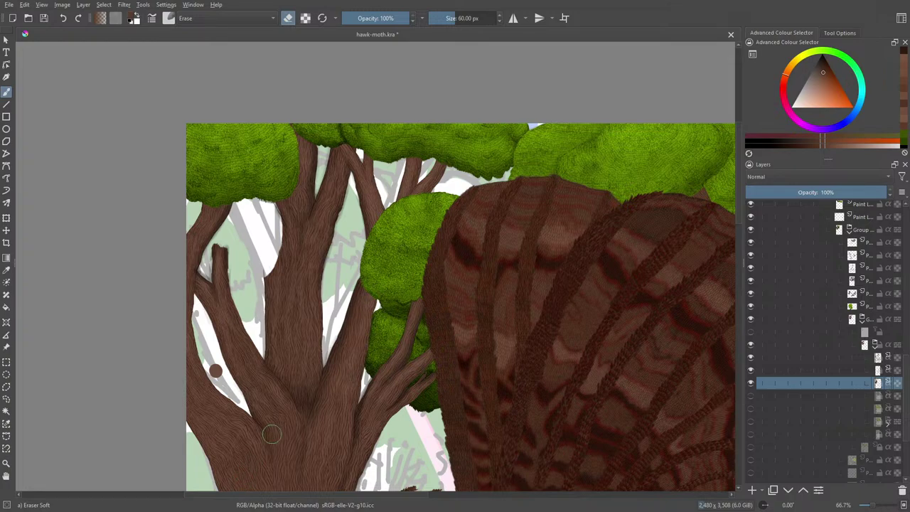
pyautogui.click(169, 19)
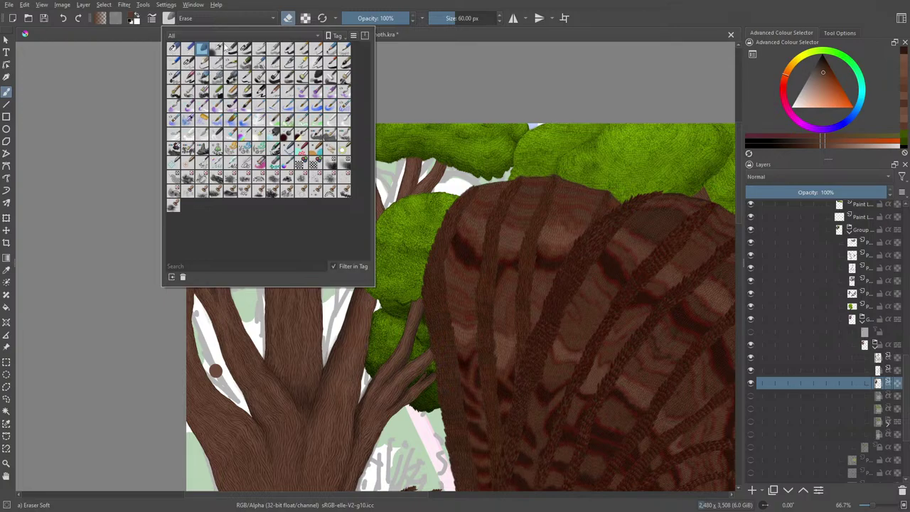
pyautogui.click(245, 48)
pyautogui.rightClick(94, 80)
pyautogui.click(332, 204)
# Hide and show the trunk colour layer to check it, and turn on Preserve Alpha for the brush
pyautogui.moveTo(872, 505); pyautogui.dragTo(879, 505)
pyautogui.click(748, 384)
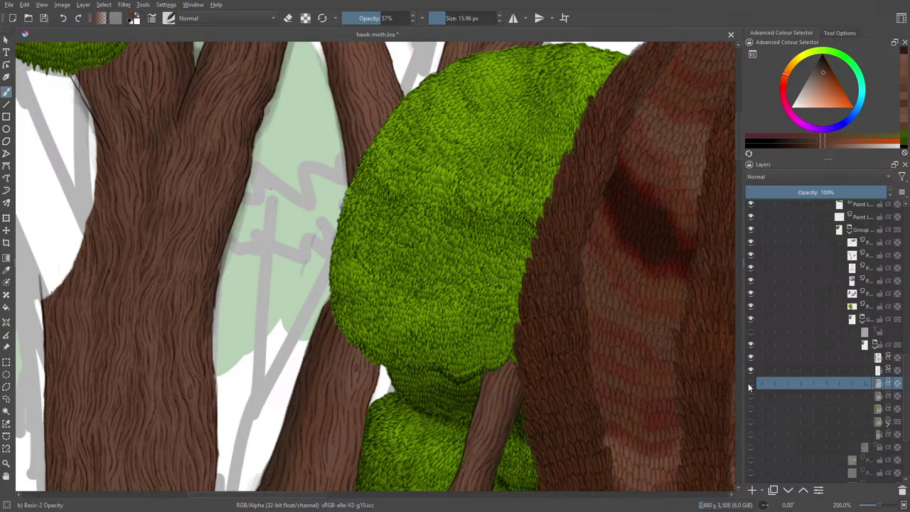
pyautogui.click(750, 382)
pyautogui.click(305, 18)
pyautogui.scroll(2, 738, 145)
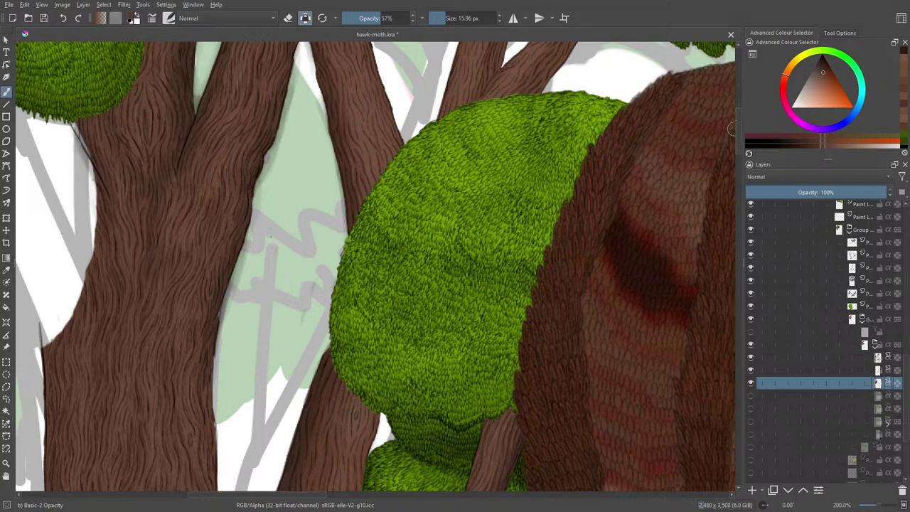
pyautogui.scroll(7, 736, 128)
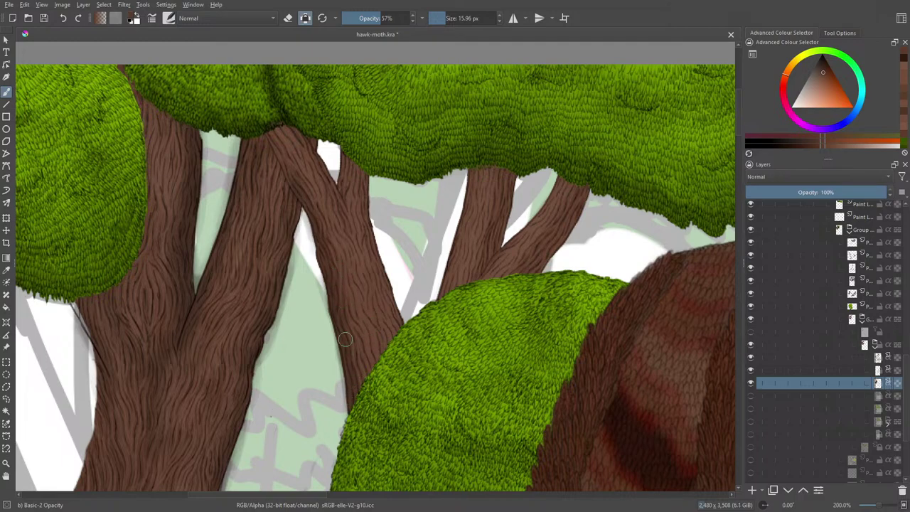
# Erase along the edges of the right leaning trunk and the branches above the round bush with Eraser Circle at 55% opacity and 20.30 px
pyautogui.press('e')
pyautogui.moveTo(334, 354); pyautogui.dragTo(340, 407)
pyautogui.moveTo(302, 240)
pyautogui.mouseDown()
pyautogui.moveTo(302, 213)
pyautogui.moveTo(313, 273)
pyautogui.mouseUp()
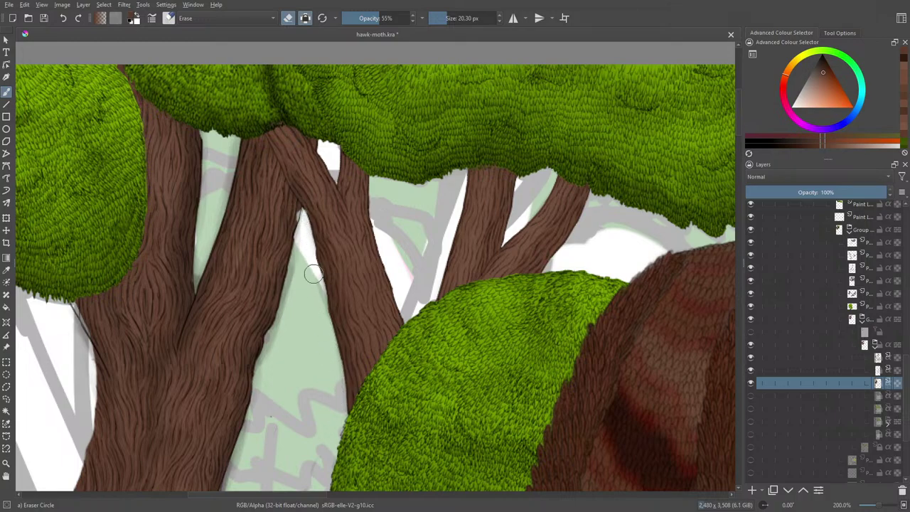
pyautogui.moveTo(526, 180); pyautogui.dragTo(514, 211)
pyautogui.moveTo(588, 209)
pyautogui.mouseDown()
pyautogui.moveTo(556, 266)
pyautogui.moveTo(563, 257)
pyautogui.mouseUp()
# Paint the sampled brown along the right slanted branch above the round bush with Basic-2 Opacity
pyautogui.press('e')
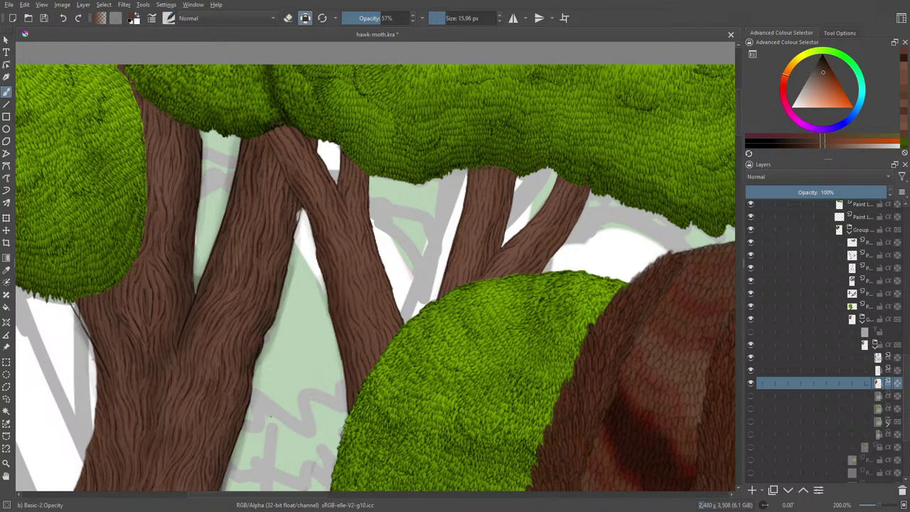
pyautogui.moveTo(553, 207); pyautogui.dragTo(512, 258)
pyautogui.moveTo(570, 184); pyautogui.dragTo(495, 271)
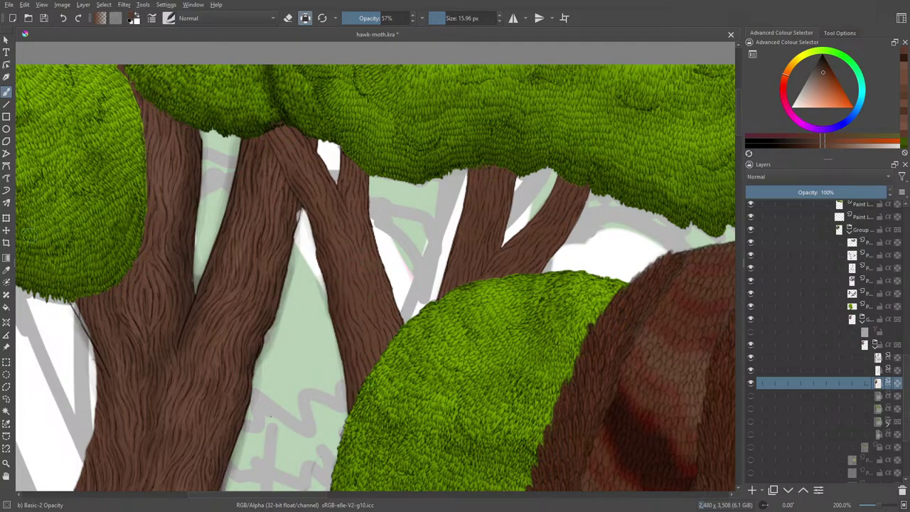
# Sample the lighter brown test swatch beside the lower right tree trunk and return to the brush
pyautogui.click(7, 270)
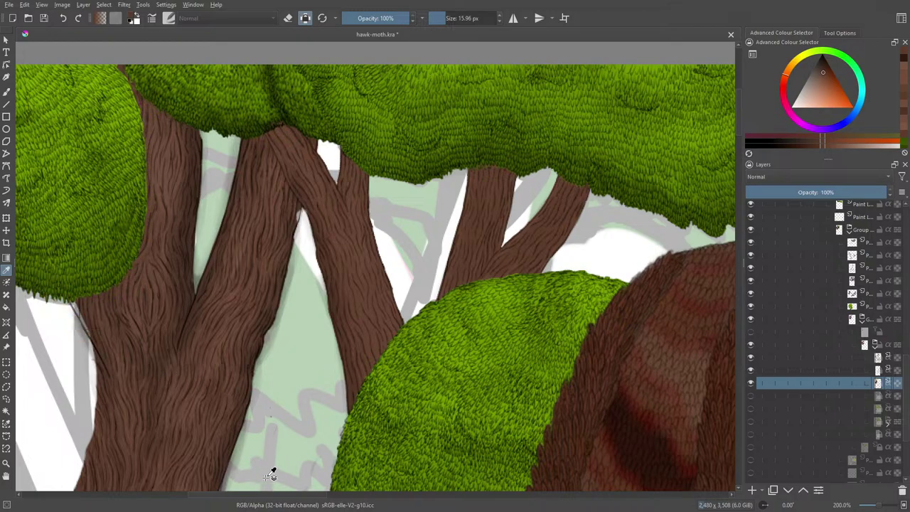
pyautogui.scroll(-5, 740, 136)
pyautogui.moveTo(738, 146); pyautogui.dragTo(752, 349)
pyautogui.moveTo(278, 496); pyautogui.dragTo(499, 460)
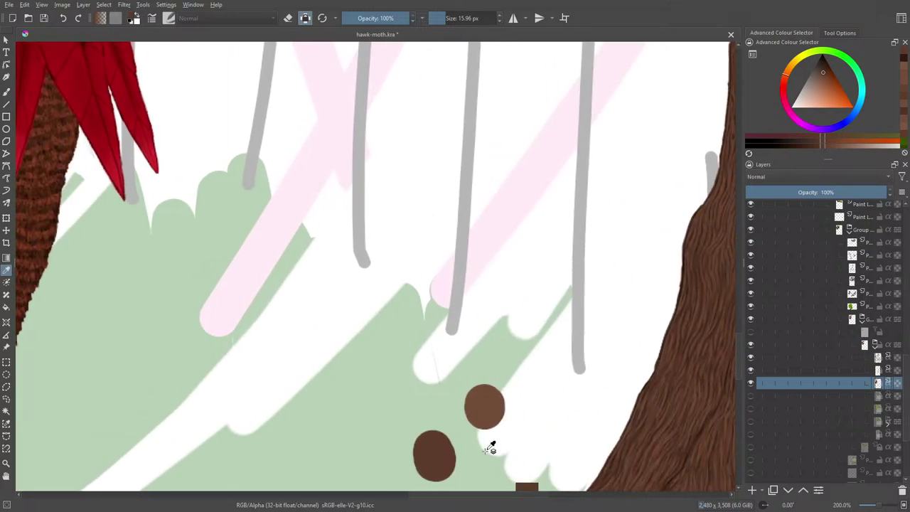
pyautogui.click(484, 406)
pyautogui.click(7, 91)
# Select the Pencil-2 brush at 100% opacity and 3.65 px for the upper trunks
pyautogui.moveTo(420, 494); pyautogui.dragTo(183, 491)
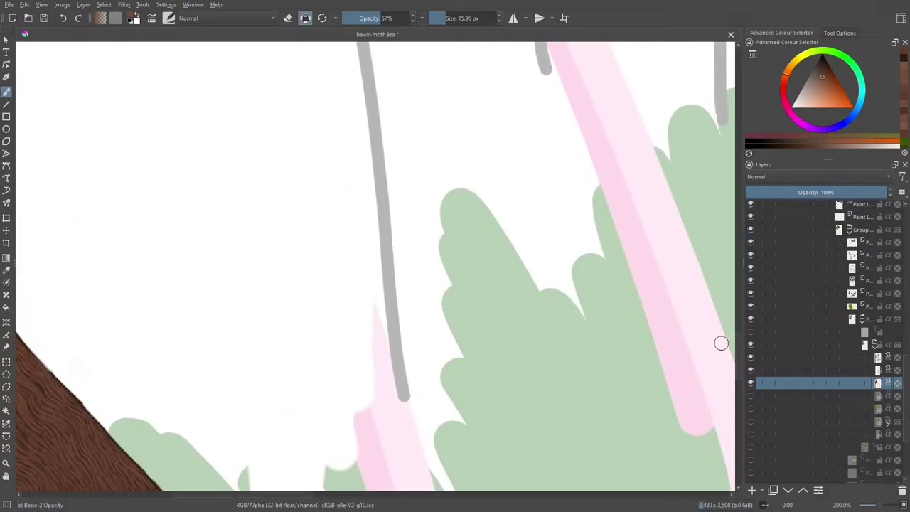
pyautogui.scroll(20, 717, 335)
pyautogui.scroll(15, 731, 170)
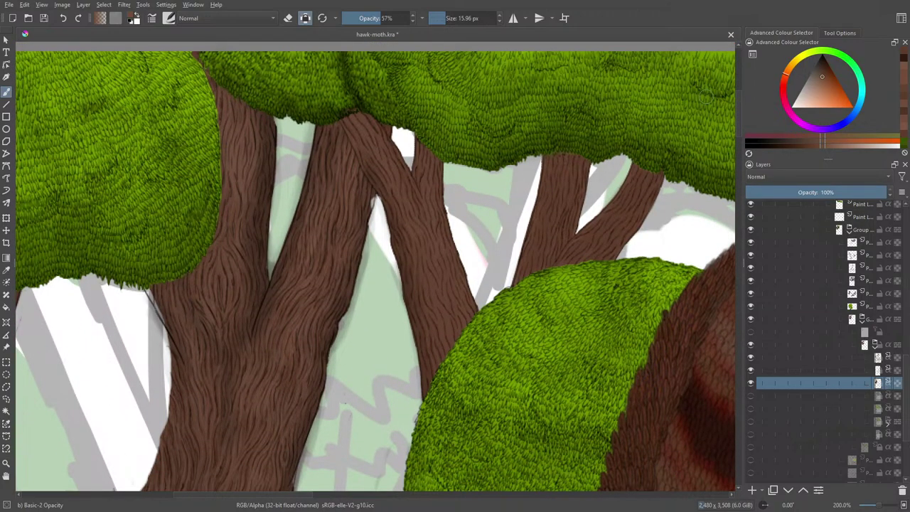
pyautogui.click(171, 18)
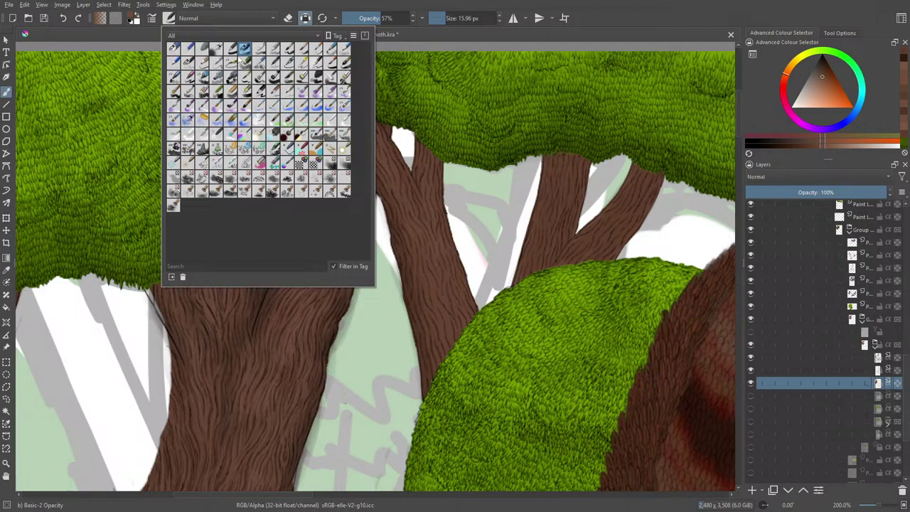
pyautogui.click(190, 65)
pyautogui.click(470, 345)
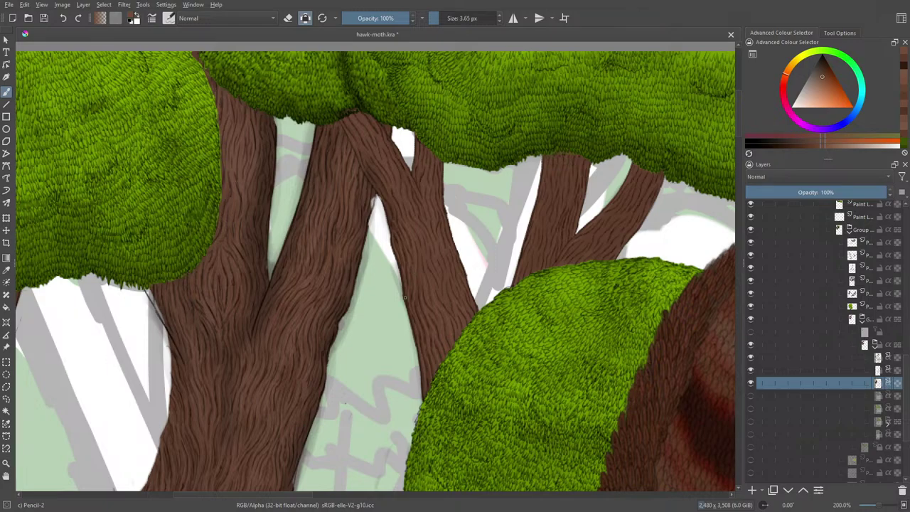
# Turn off Preserve Alpha and paint a small brown test swatch on the green gap between the central and leaning trunks
pyautogui.moveTo(869, 502); pyautogui.dragTo(882, 502)
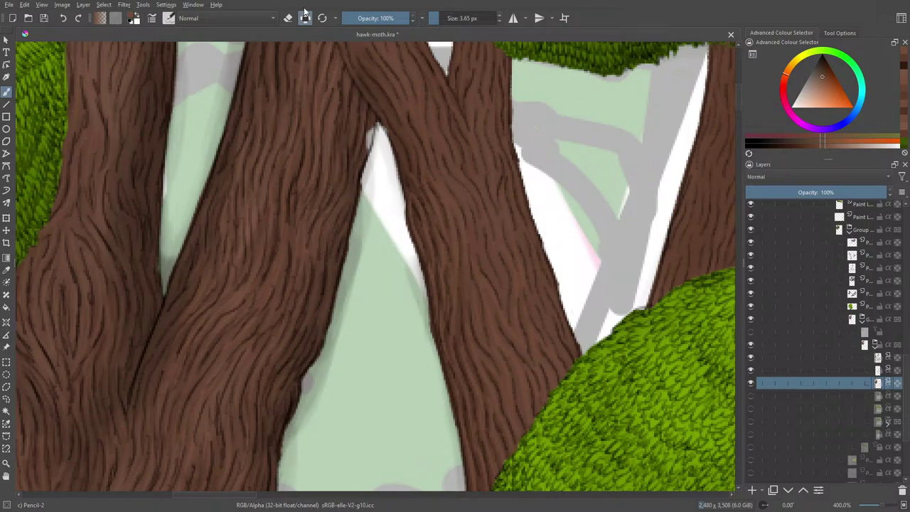
pyautogui.moveTo(385, 417)
pyautogui.mouseDown()
pyautogui.moveTo(381, 397)
pyautogui.moveTo(378, 424)
pyautogui.mouseUp()
pyautogui.moveTo(382, 384); pyautogui.dragTo(369, 420)
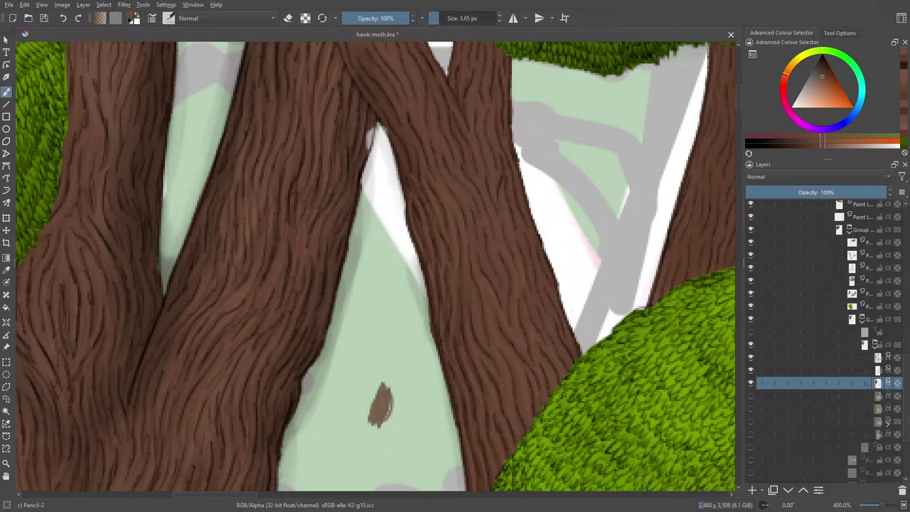
pyautogui.moveTo(392, 391)
pyautogui.mouseDown()
pyautogui.moveTo(390, 411)
pyautogui.moveTo(375, 407)
pyautogui.mouseUp()
# Fill out the brown test swatch between the trunks with the Ink-3 Gpen brush at 5 px
pyautogui.click(170, 18)
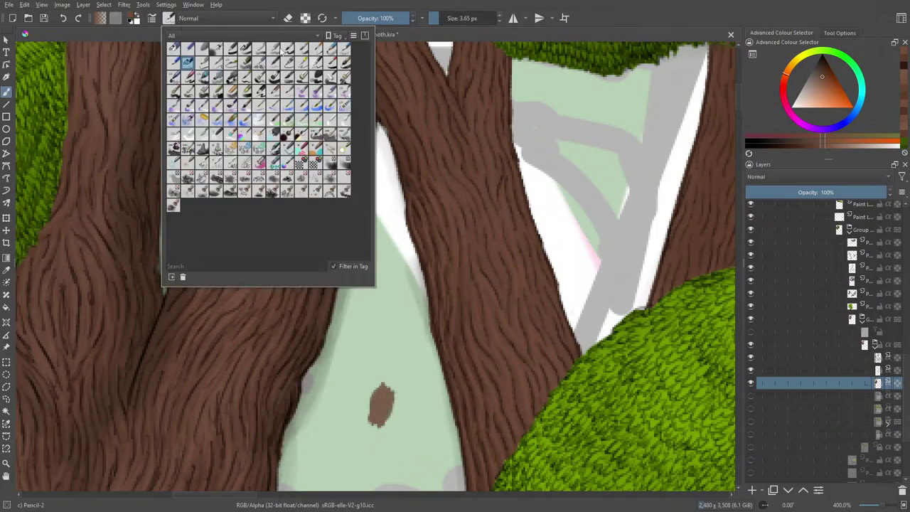
pyautogui.click(301, 64)
pyautogui.rightClick(382, 362)
pyautogui.rightClick(354, 311)
pyautogui.moveTo(387, 389)
pyautogui.mouseDown()
pyautogui.moveTo(369, 418)
pyautogui.moveTo(383, 411)
pyautogui.moveTo(385, 389)
pyautogui.moveTo(376, 418)
pyautogui.moveTo(392, 397)
pyautogui.moveTo(379, 403)
pyautogui.moveTo(380, 421)
pyautogui.moveTo(396, 396)
pyautogui.moveTo(373, 397)
pyautogui.mouseUp()
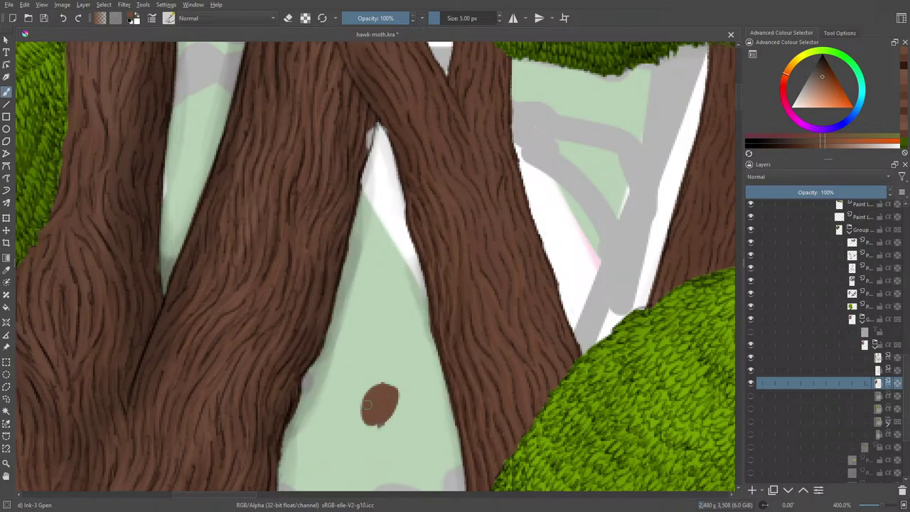
# Sample a dark brown from the central trunk's shaded edge and select the Basic-1 brush at 40 px
pyautogui.click(7, 270)
pyautogui.moveTo(342, 261); pyautogui.dragTo(335, 275)
pyautogui.click(7, 93)
pyautogui.click(172, 18)
pyautogui.click(231, 50)
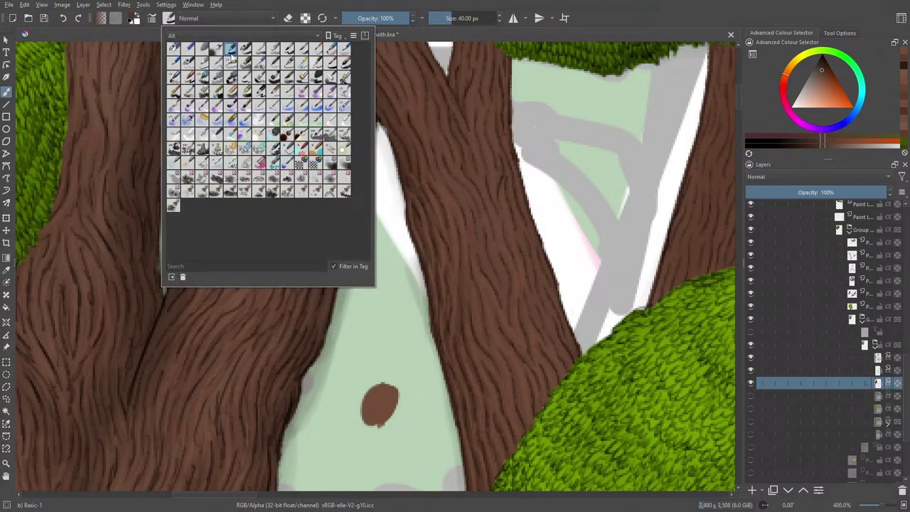
# Paint the right leaning trunk dark brown with the 40 px Basic-1 brush, turning on Preserve Alpha
pyautogui.rightClick(508, 317)
pyautogui.click(433, 239)
pyautogui.moveTo(459, 204)
pyautogui.mouseDown()
pyautogui.moveTo(504, 359)
pyautogui.moveTo(491, 255)
pyautogui.moveTo(522, 364)
pyautogui.mouseUp()
pyautogui.click(305, 18)
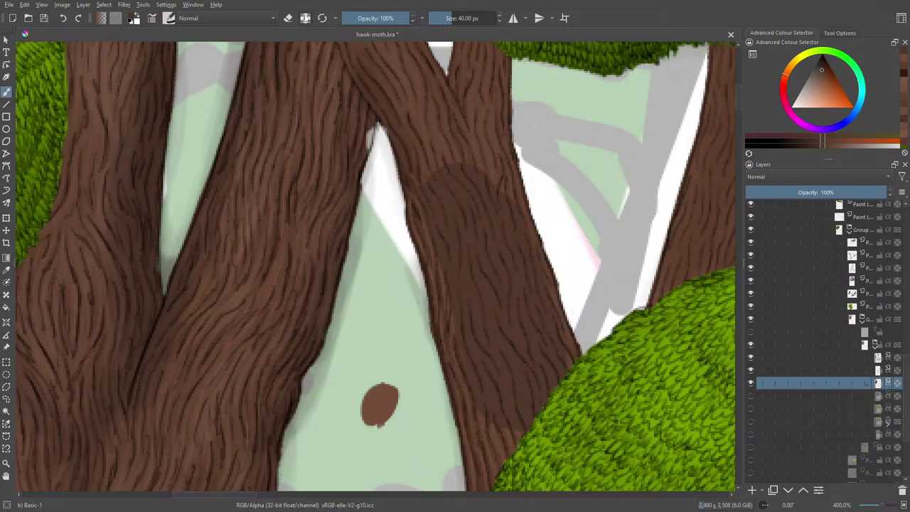
pyautogui.moveTo(484, 300)
pyautogui.mouseDown()
pyautogui.moveTo(500, 508)
pyautogui.moveTo(493, 460)
pyautogui.moveTo(541, 406)
pyautogui.moveTo(445, 120)
pyautogui.moveTo(433, 120)
pyautogui.moveTo(467, 211)
pyautogui.moveTo(486, 143)
pyautogui.moveTo(471, 74)
pyautogui.mouseUp()
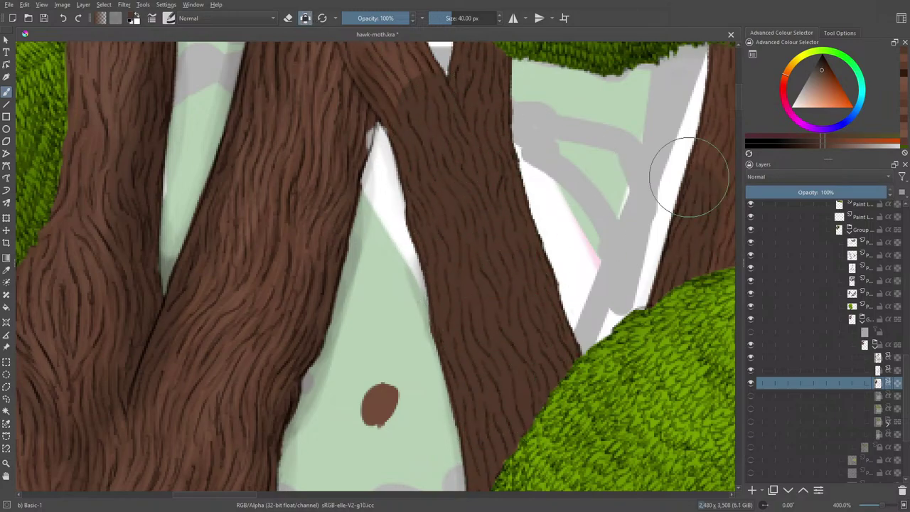
# Darken the branches above the round bush with the same dark brown
pyautogui.moveTo(217, 495); pyautogui.dragTo(270, 495)
pyautogui.moveTo(300, 234)
pyautogui.mouseDown()
pyautogui.moveTo(446, 80)
pyautogui.moveTo(438, 129)
pyautogui.moveTo(472, 113)
pyautogui.moveTo(450, 82)
pyautogui.moveTo(311, 189)
pyautogui.mouseUp()
pyautogui.moveTo(278, 495); pyautogui.dragTo(234, 506)
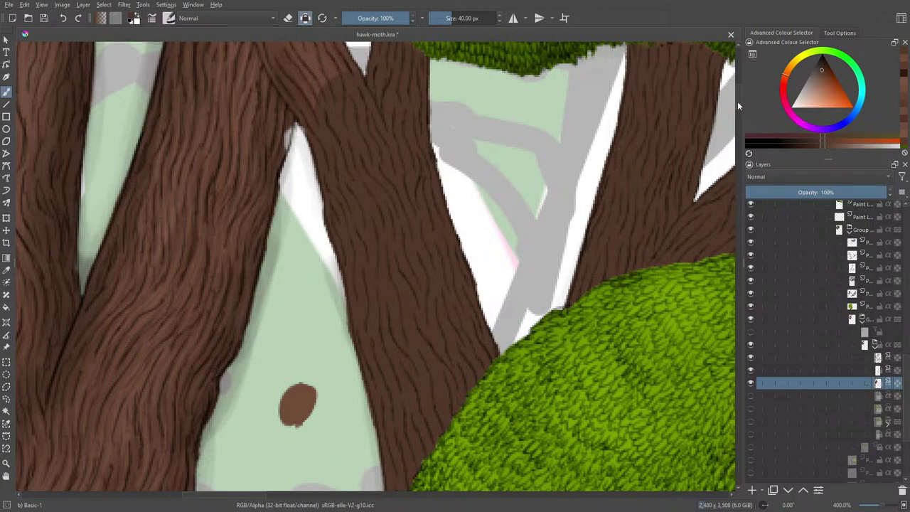
pyautogui.moveTo(739, 101); pyautogui.dragTo(738, 92)
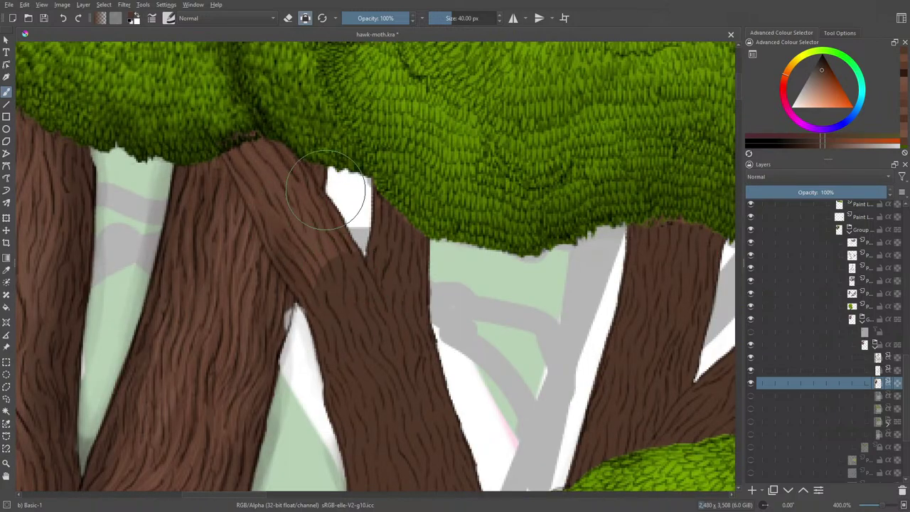
# Set the brush size to 9.24 px and darken the diagonal upper part of the leaning trunk beneath the foliage
pyautogui.moveTo(447, 17); pyautogui.dragTo(442, 17)
pyautogui.moveTo(326, 266); pyautogui.dragTo(273, 178)
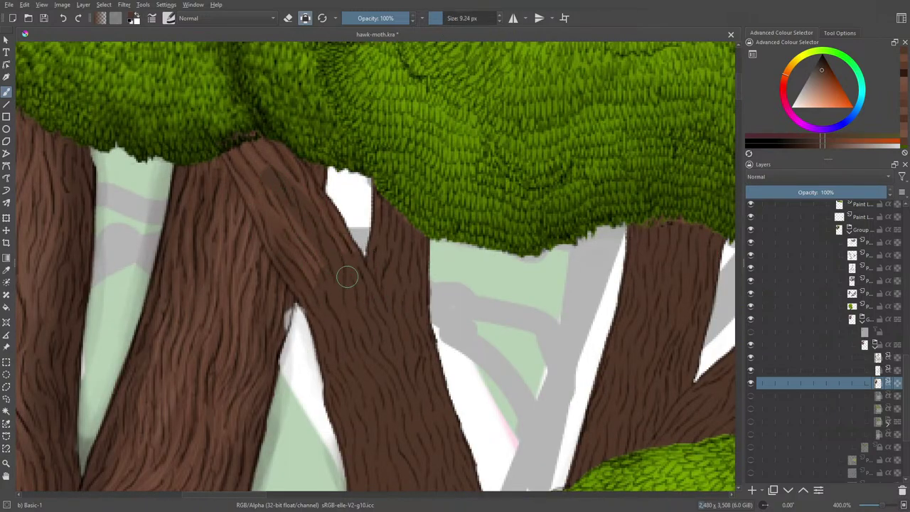
pyautogui.moveTo(259, 139); pyautogui.dragTo(284, 227)
pyautogui.moveTo(234, 148)
pyautogui.mouseDown()
pyautogui.moveTo(288, 254)
pyautogui.moveTo(329, 302)
pyautogui.mouseUp()
# Turn off Preserve Alpha and touch up the notch between the central and leaning trunks with a 0.19 px brush
pyautogui.click(305, 18)
pyautogui.moveTo(441, 18); pyautogui.dragTo(431, 17)
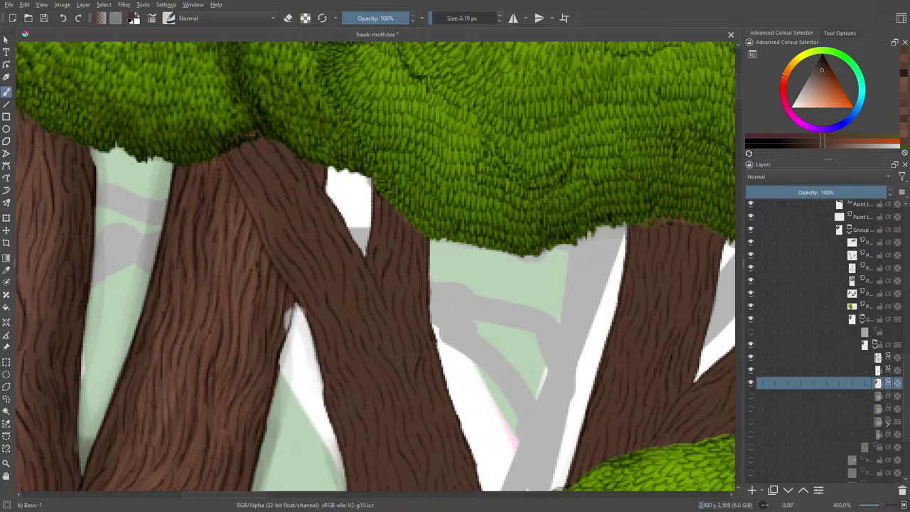
pyautogui.moveTo(292, 306)
pyautogui.mouseDown()
pyautogui.moveTo(287, 327)
pyautogui.moveTo(291, 307)
pyautogui.mouseUp()
# Sample the brown from the oval swatch, turn on Preserve Alpha and choose the Pencil-2 brush
pyautogui.moveTo(738, 82); pyautogui.dragTo(744, 112)
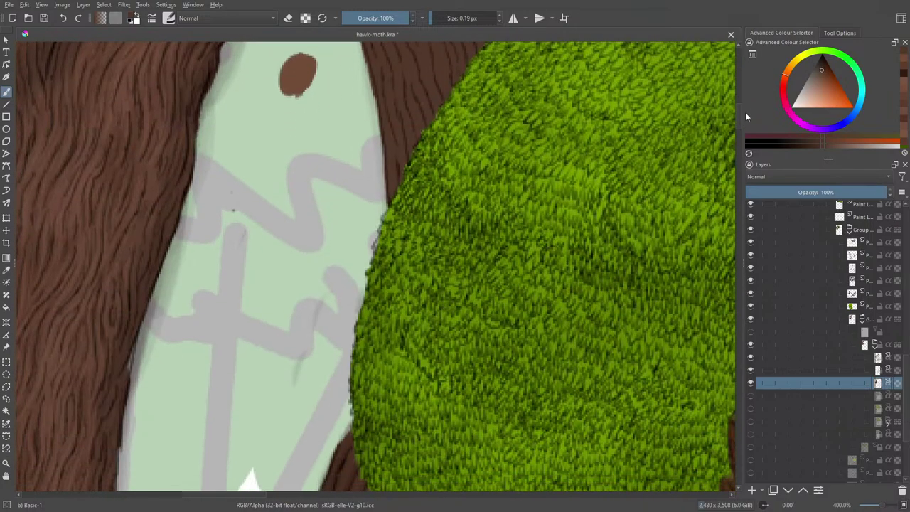
pyautogui.click(6, 270)
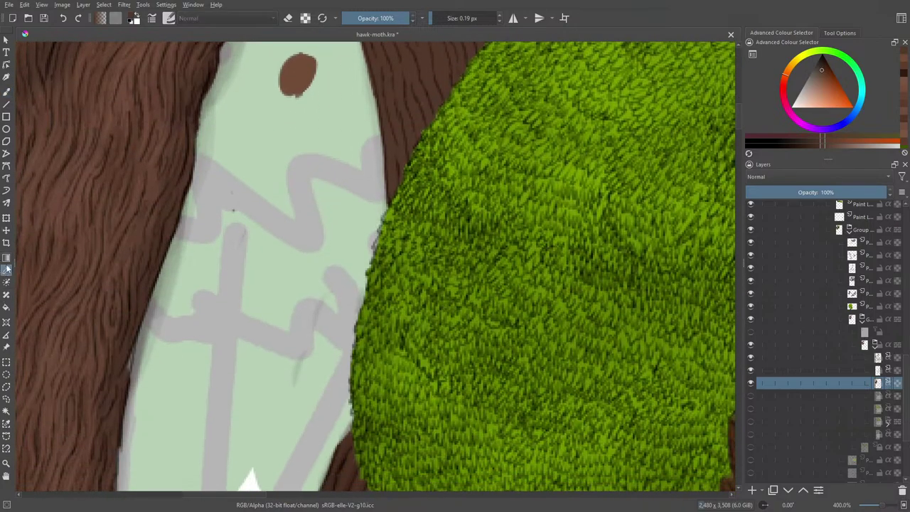
pyautogui.click(297, 79)
pyautogui.click(305, 18)
pyautogui.click(7, 91)
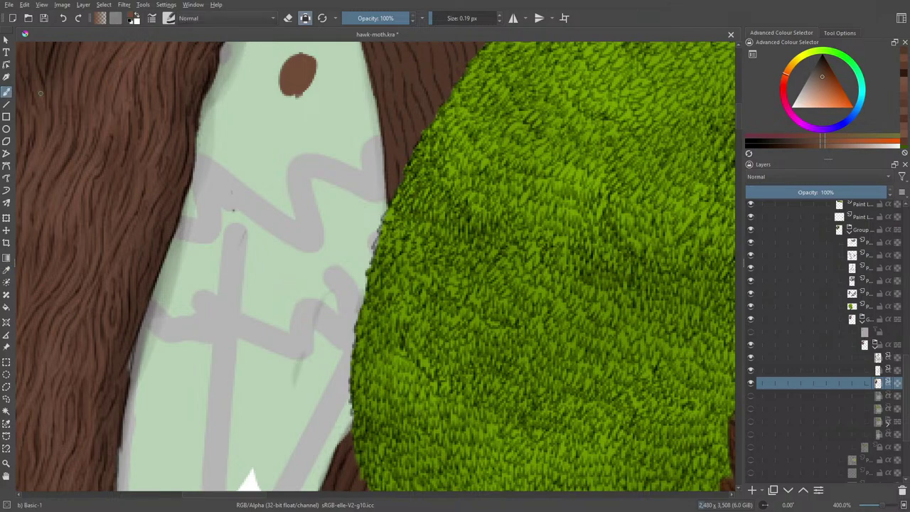
pyautogui.moveTo(738, 128); pyautogui.dragTo(726, 93)
pyautogui.click(170, 18)
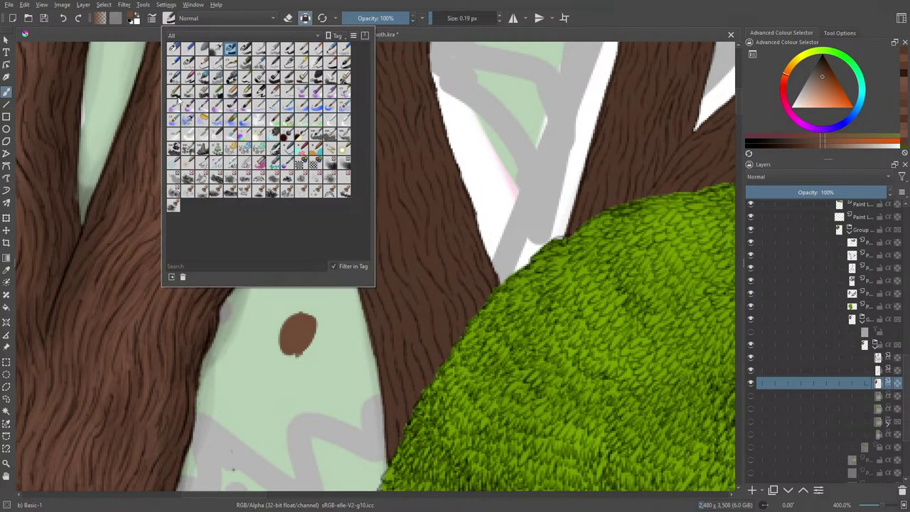
pyautogui.click(189, 64)
# Paint lighter brown bark strands between the dark lines of the leaning trunk, from its base up to the foliage
pyautogui.click(385, 225)
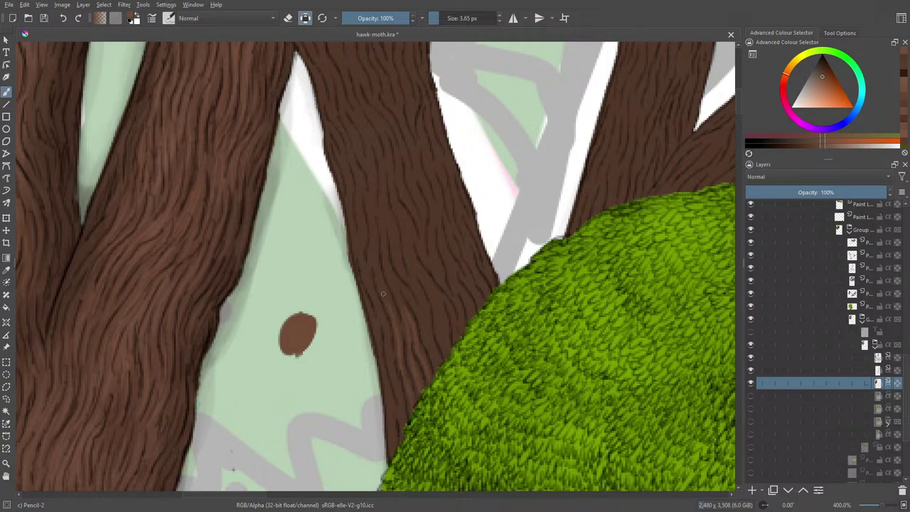
pyautogui.moveTo(376, 258); pyautogui.dragTo(399, 399)
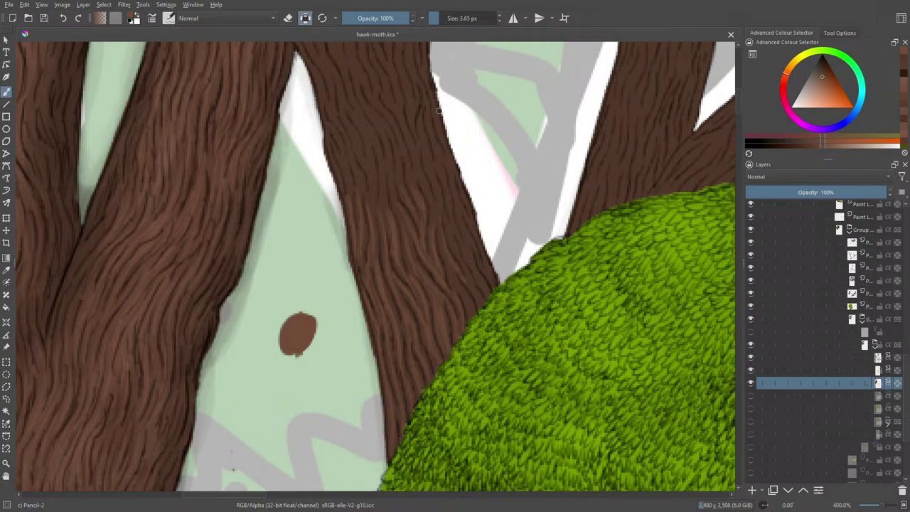
pyautogui.moveTo(481, 303); pyautogui.dragTo(472, 284)
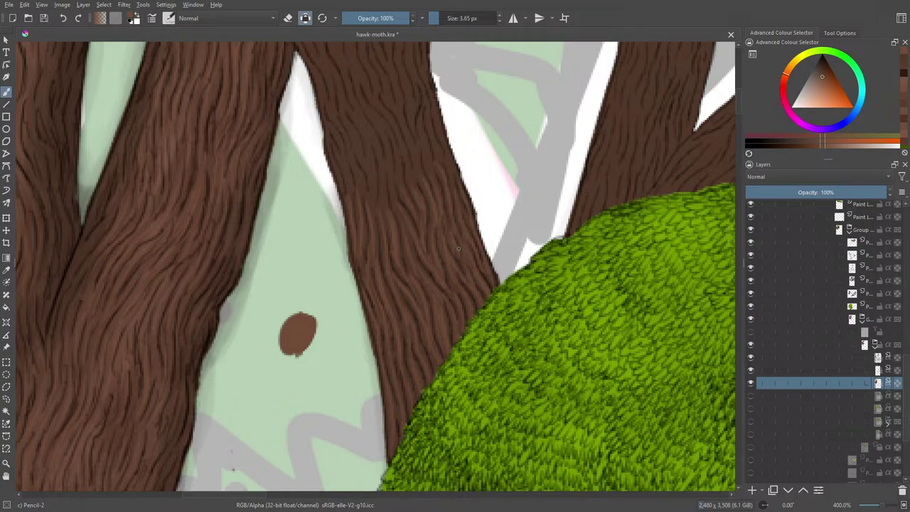
pyautogui.moveTo(738, 104); pyautogui.dragTo(737, 90)
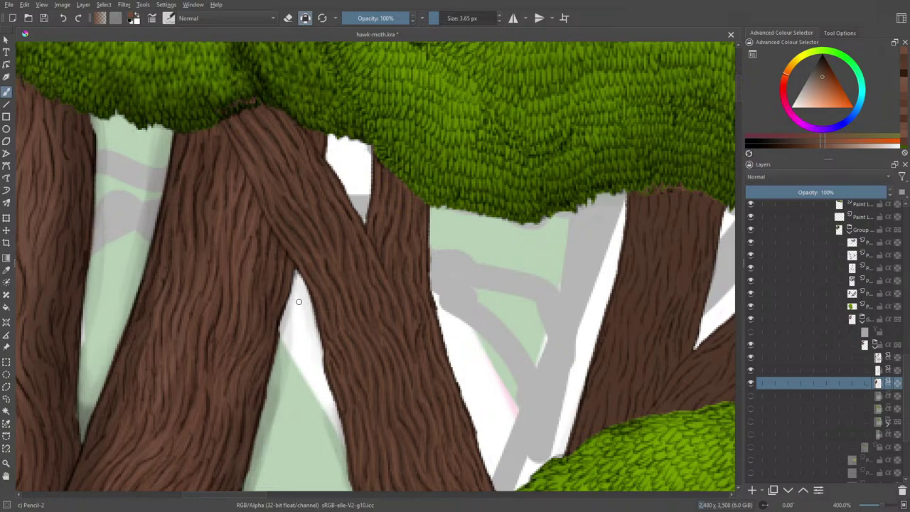
# Paint the same lighter bark strands on the forked trunk above the round bush
pyautogui.moveTo(245, 495); pyautogui.dragTo(284, 495)
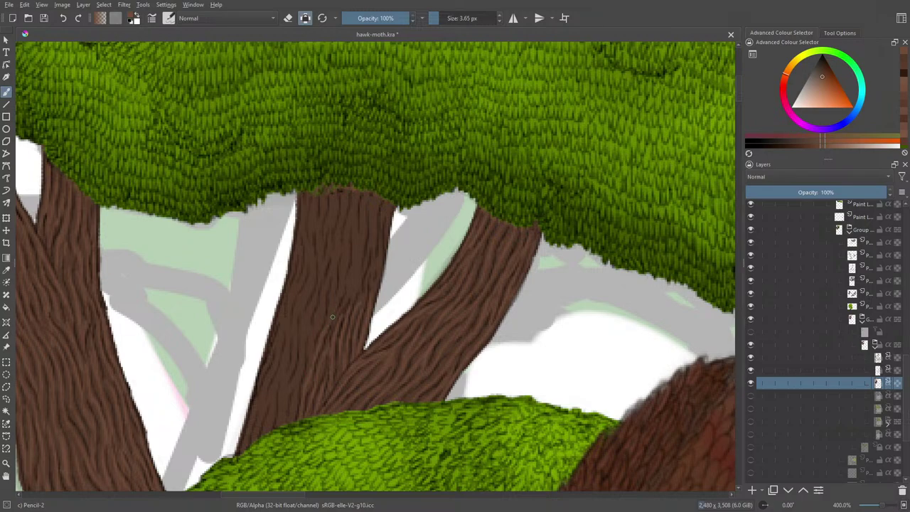
pyautogui.moveTo(332, 299); pyautogui.dragTo(354, 189)
pyautogui.moveTo(345, 255)
pyautogui.mouseDown()
pyautogui.moveTo(335, 310)
pyautogui.moveTo(345, 305)
pyautogui.moveTo(364, 203)
pyautogui.moveTo(351, 294)
pyautogui.mouseUp()
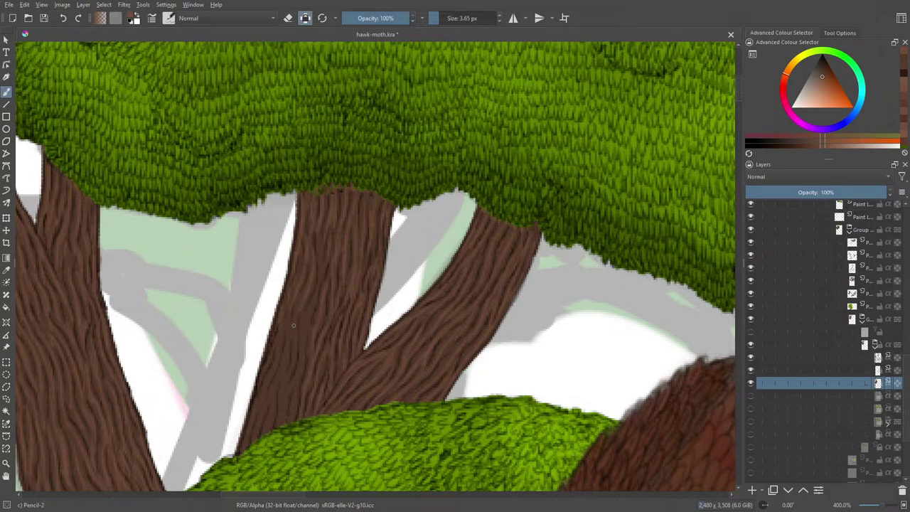
pyautogui.moveTo(309, 312); pyautogui.dragTo(304, 349)
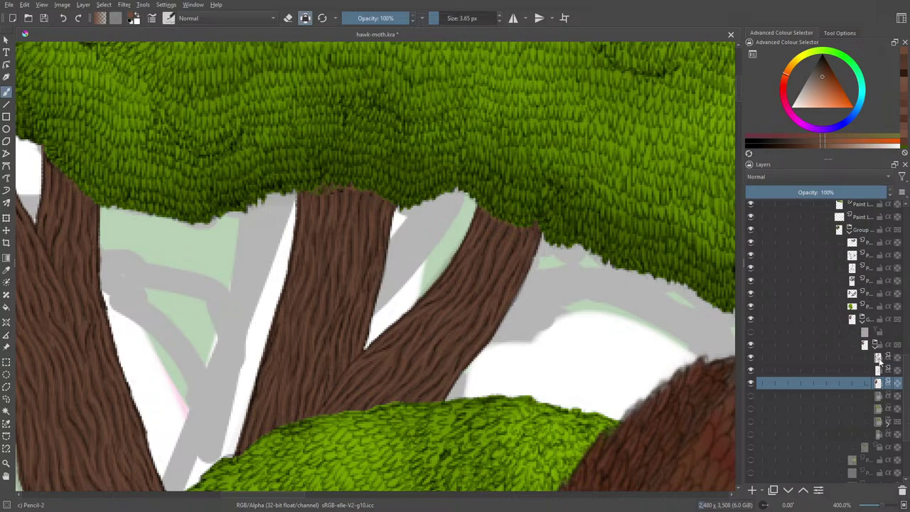
# Pick a darker brown and switch to the Basic-2 Opacity brush at 57% opacity and 15.96 px
pyautogui.rightClick(144, 361)
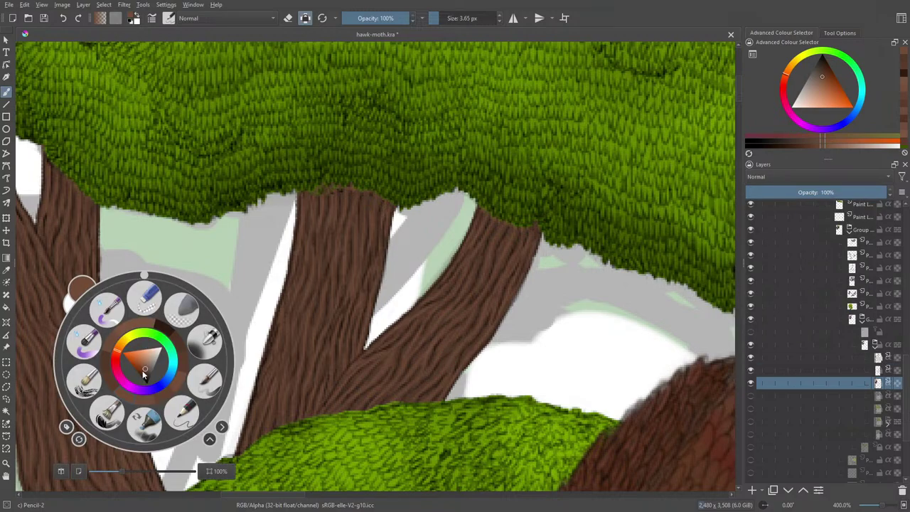
pyautogui.moveTo(145, 375); pyautogui.dragTo(145, 379)
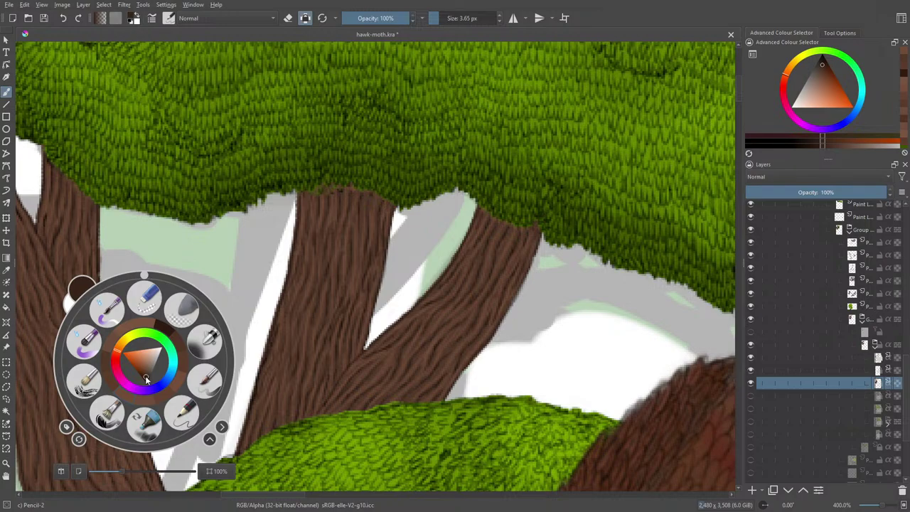
pyautogui.click(117, 311)
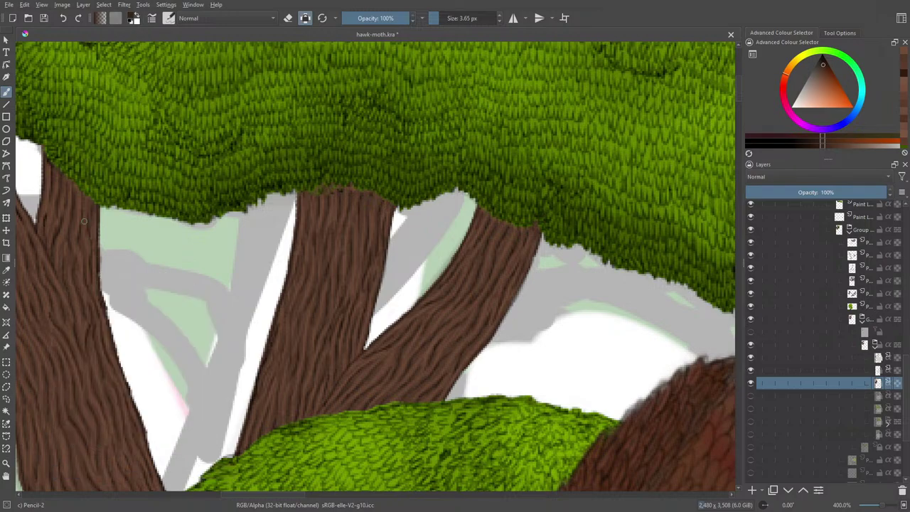
pyautogui.click(171, 23)
pyautogui.click(245, 47)
pyautogui.rightClick(106, 65)
pyautogui.click(200, 83)
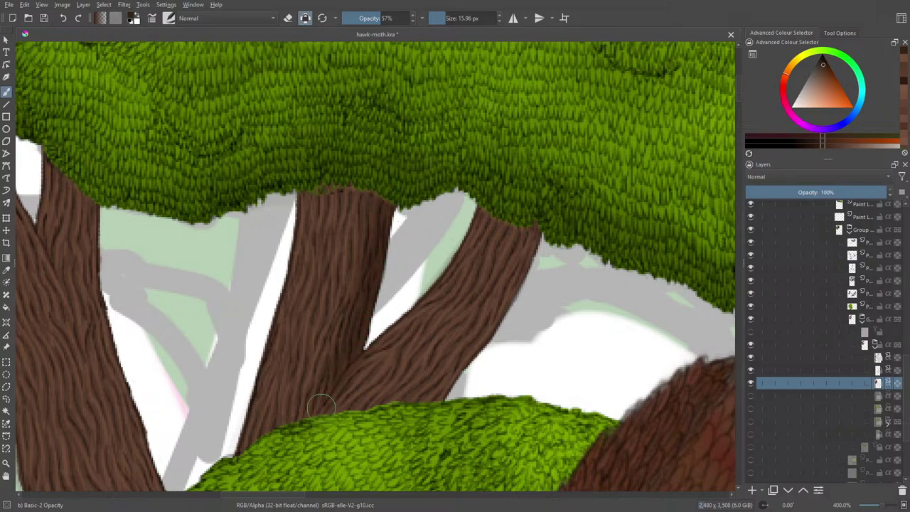
# Shade the right edge of the forked trunk's slanted branch with translucent dark brown strokes
pyautogui.moveTo(532, 229); pyautogui.dragTo(469, 356)
pyautogui.moveTo(511, 299)
pyautogui.mouseDown()
pyautogui.moveTo(482, 346)
pyautogui.moveTo(418, 407)
pyautogui.mouseUp()
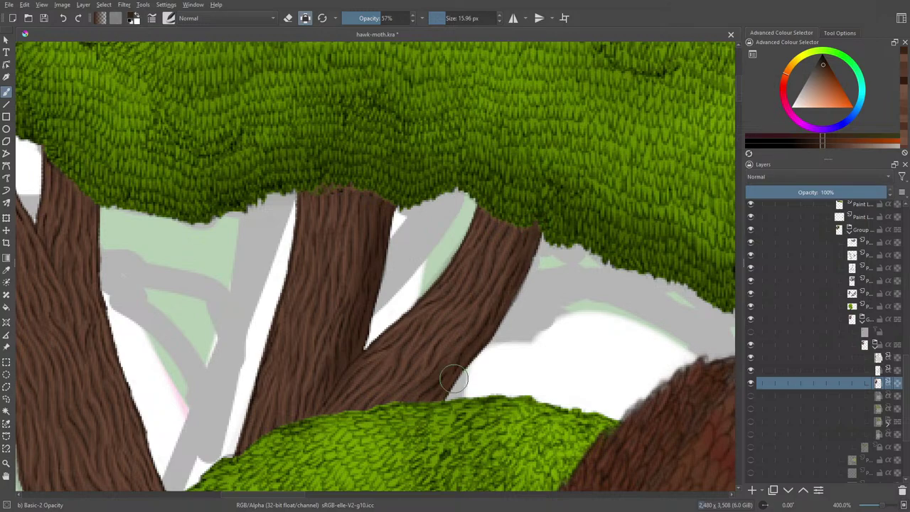
pyautogui.moveTo(536, 226); pyautogui.dragTo(447, 397)
pyautogui.moveTo(532, 250); pyautogui.dragTo(435, 373)
pyautogui.rightClick(496, 292)
pyautogui.click(485, 177)
pyautogui.scroll(-5, 737, 88)
pyautogui.moveTo(882, 505); pyautogui.dragTo(879, 503)
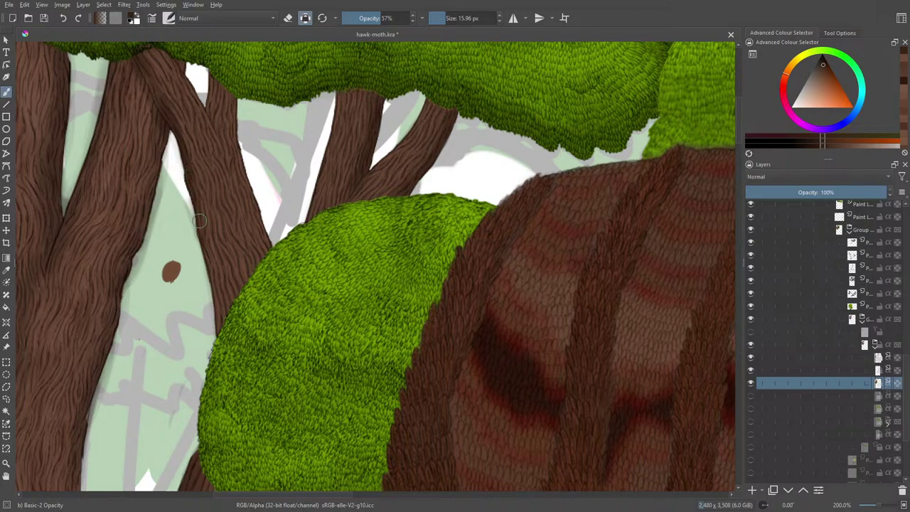
# Undo the recent dark shading strokes on the trunks
pyautogui.click(64, 19)
pyautogui.click(63, 19)
pyautogui.click(62, 20)
pyautogui.click(63, 19)
pyautogui.click(63, 19)
pyautogui.click(62, 19)
pyautogui.click(62, 19)
pyautogui.click(62, 18)
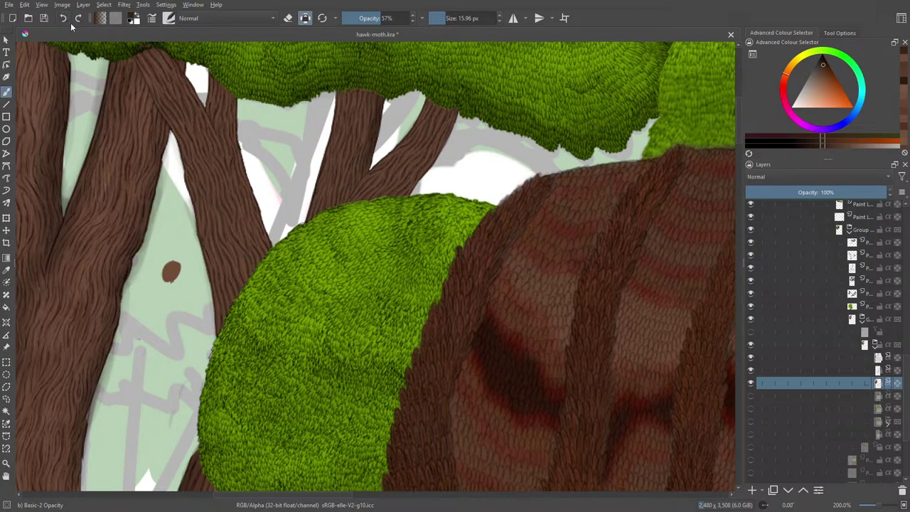
# Select the paint layer two above the trunk colour layer, set its opacity to 100% and turn off Preserve Alpha
pyautogui.click(876, 358)
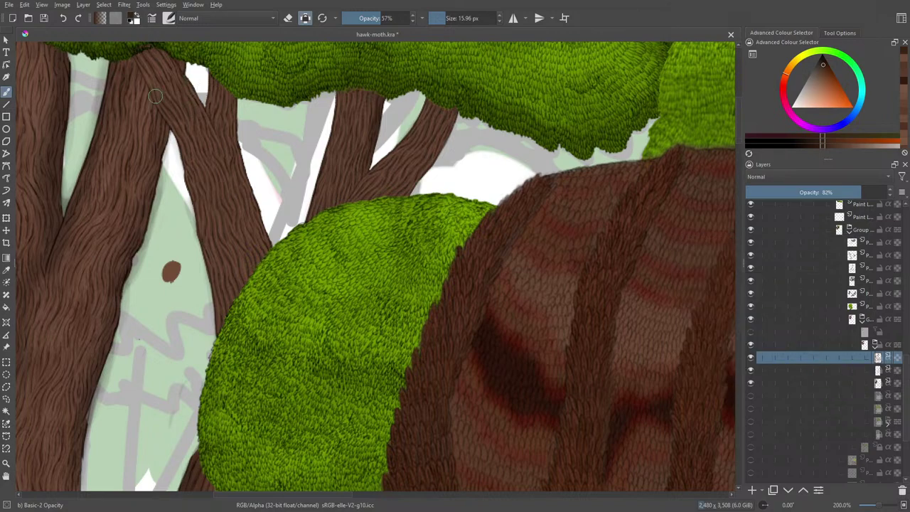
pyautogui.scroll(-1, 863, 192)
pyautogui.moveTo(863, 192); pyautogui.dragTo(907, 197)
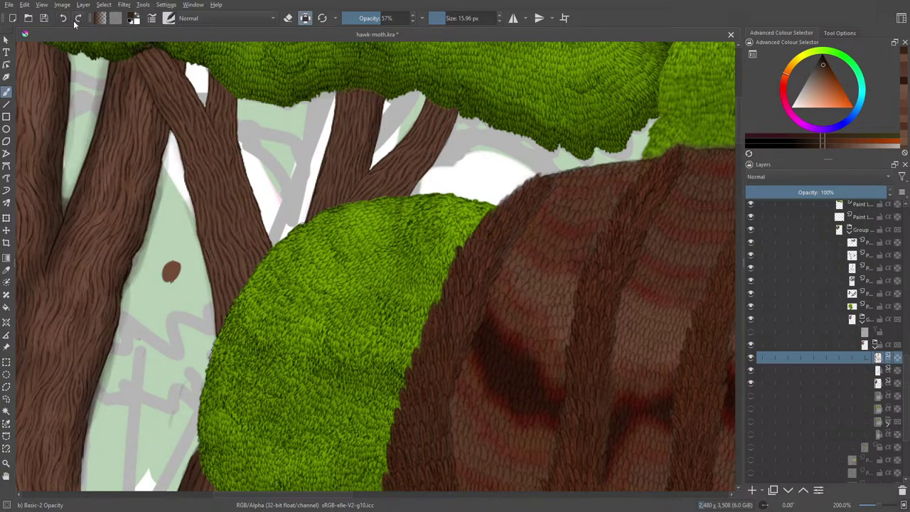
pyautogui.click(305, 17)
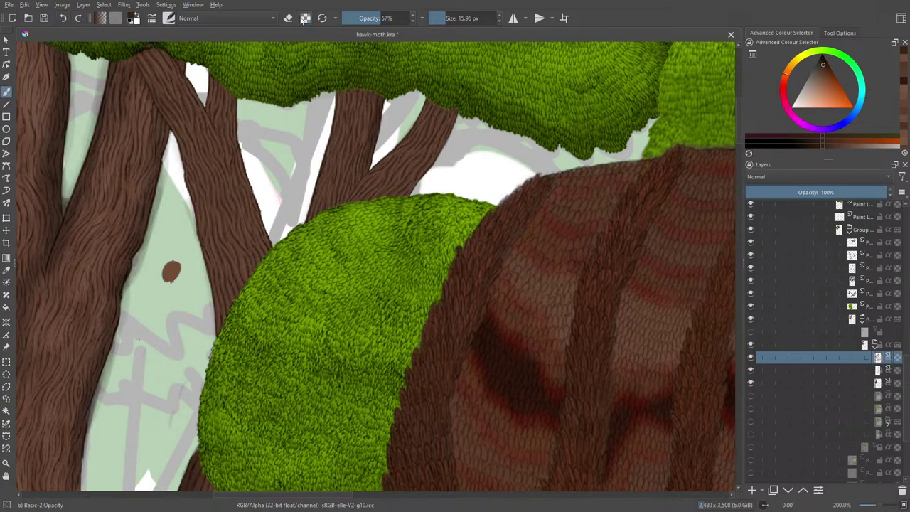
# Shade the left edge of the leaning trunk in dark brown, from the foliage down to the round bush
pyautogui.rightClick(207, 145)
pyautogui.click(136, 59)
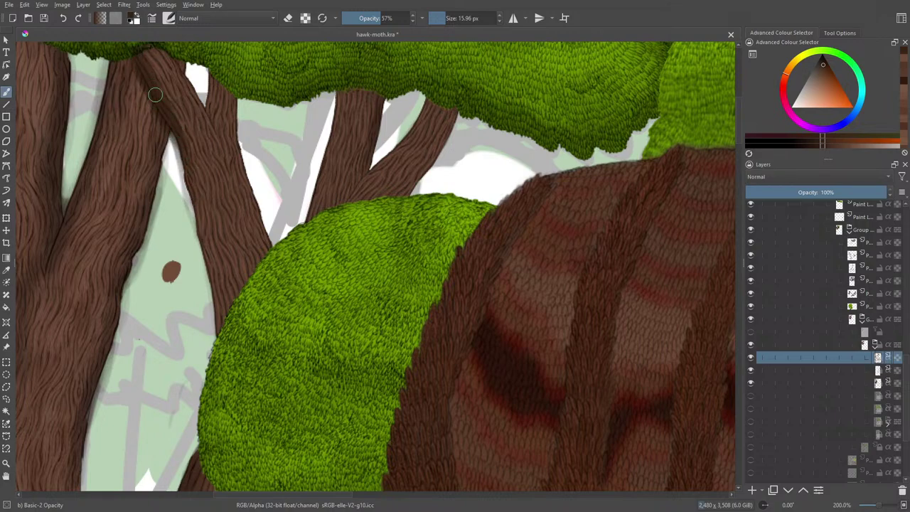
pyautogui.moveTo(185, 176); pyautogui.dragTo(203, 241)
pyautogui.moveTo(192, 202); pyautogui.dragTo(210, 277)
pyautogui.moveTo(202, 242); pyautogui.dragTo(213, 316)
pyautogui.moveTo(211, 273)
pyautogui.mouseDown()
pyautogui.moveTo(216, 330)
pyautogui.moveTo(213, 320)
pyautogui.mouseUp()
pyautogui.moveTo(190, 198); pyautogui.dragTo(207, 281)
pyautogui.moveTo(186, 182); pyautogui.dragTo(204, 273)
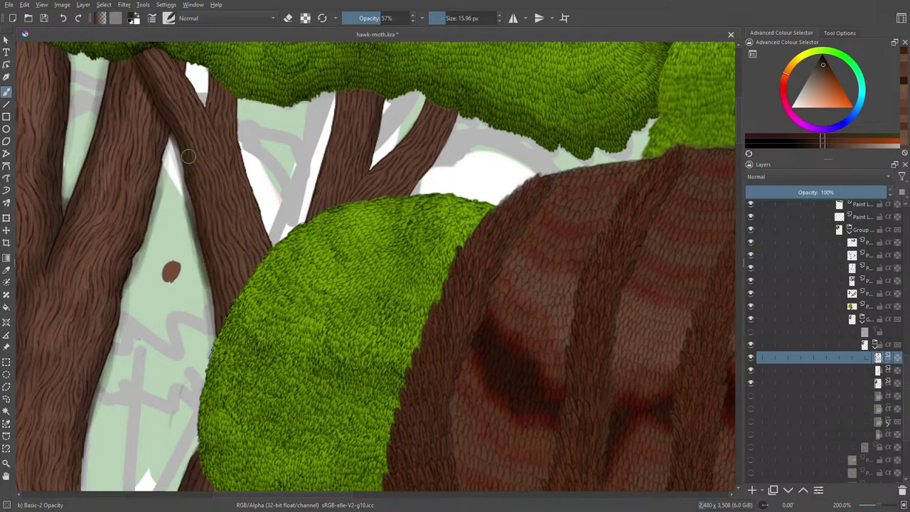
pyautogui.moveTo(201, 213); pyautogui.dragTo(232, 310)
pyautogui.moveTo(183, 135); pyautogui.dragTo(184, 144)
# Shade the right edges of the forked trunk's two branches, deepening the slanted branch with an even darker brown
pyautogui.moveTo(381, 136)
pyautogui.mouseDown()
pyautogui.moveTo(375, 167)
pyautogui.moveTo(376, 125)
pyautogui.moveTo(371, 164)
pyautogui.mouseUp()
pyautogui.moveTo(453, 117)
pyautogui.mouseDown()
pyautogui.moveTo(434, 154)
pyautogui.moveTo(458, 108)
pyautogui.moveTo(426, 162)
pyautogui.moveTo(443, 148)
pyautogui.moveTo(453, 110)
pyautogui.moveTo(409, 186)
pyautogui.mouseUp()
pyautogui.rightClick(316, 162)
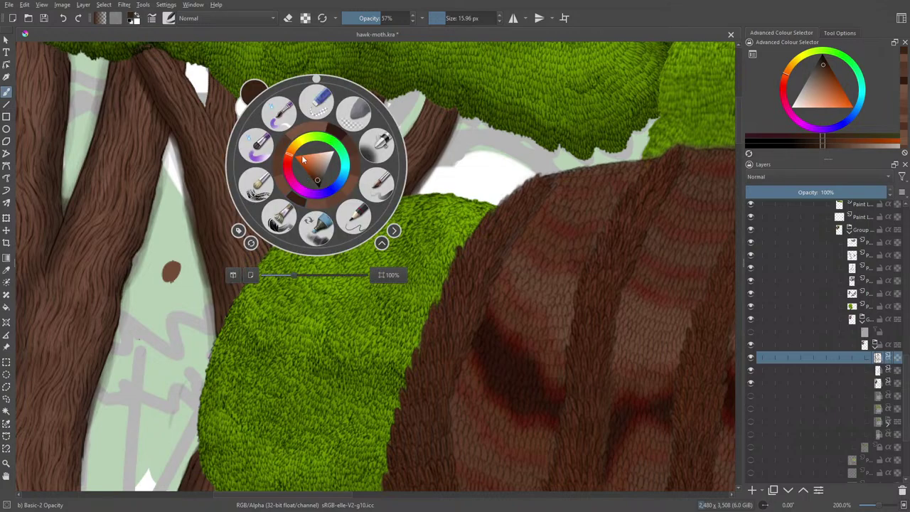
pyautogui.moveTo(317, 180); pyautogui.dragTo(317, 184)
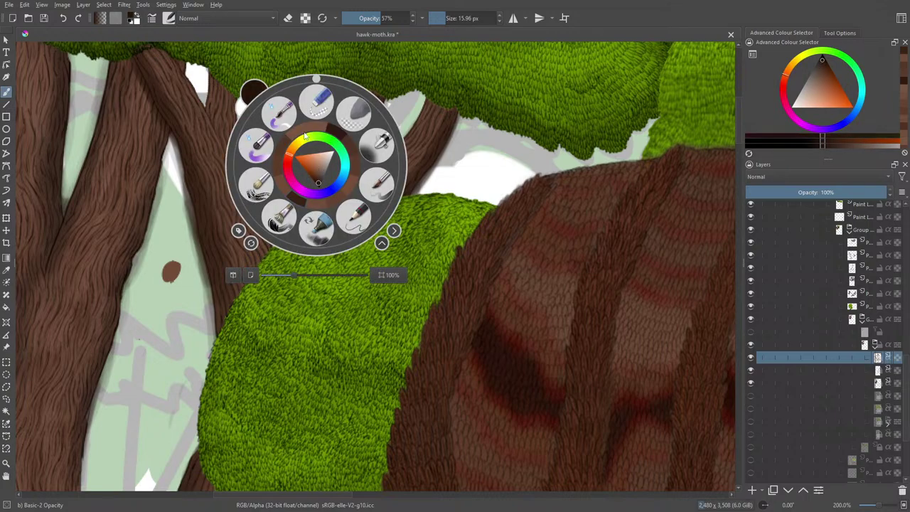
pyautogui.click(388, 76)
pyautogui.moveTo(456, 110); pyautogui.dragTo(424, 173)
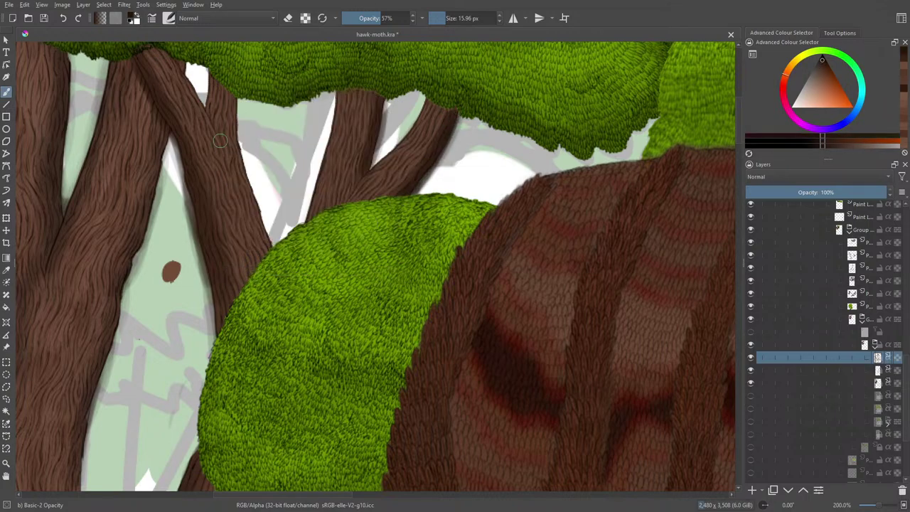
# Deepen the leaning trunk's left edge and shade the left side of its small upright branch
pyautogui.moveTo(176, 167); pyautogui.dragTo(212, 302)
pyautogui.moveTo(200, 227); pyautogui.dragTo(216, 333)
pyautogui.moveTo(175, 158); pyautogui.dragTo(185, 199)
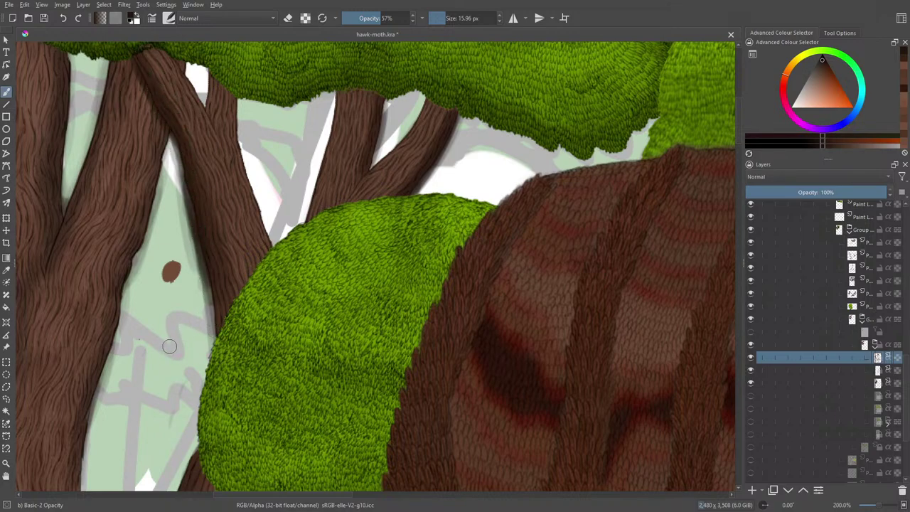
pyautogui.moveTo(206, 107)
pyautogui.mouseDown()
pyautogui.moveTo(208, 75)
pyautogui.moveTo(206, 107)
pyautogui.moveTo(209, 73)
pyautogui.moveTo(213, 127)
pyautogui.moveTo(213, 66)
pyautogui.moveTo(210, 119)
pyautogui.mouseUp()
pyautogui.moveTo(212, 75); pyautogui.dragTo(212, 124)
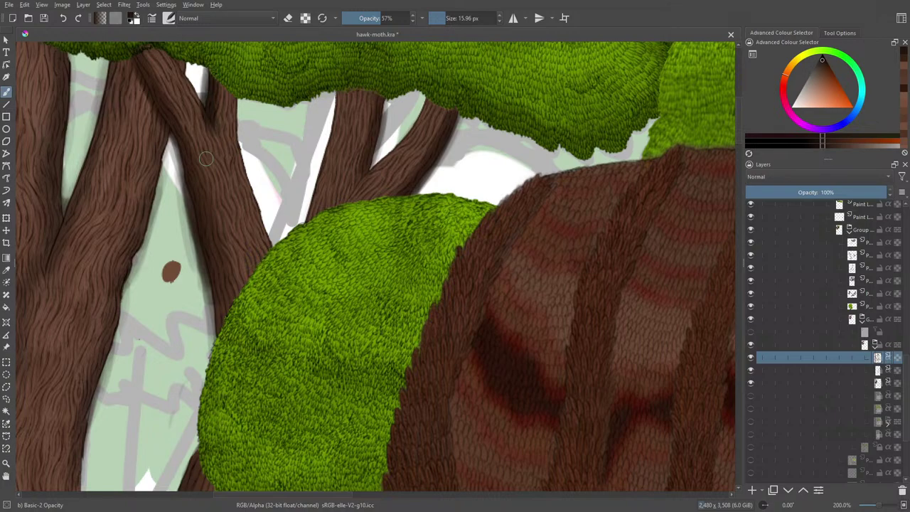
# Pick a lighter brown and paint soft highlights down the middle of the leaning trunk and the forked trunk
pyautogui.rightClick(178, 126)
pyautogui.click(182, 158)
pyautogui.click(181, 152)
pyautogui.click(180, 147)
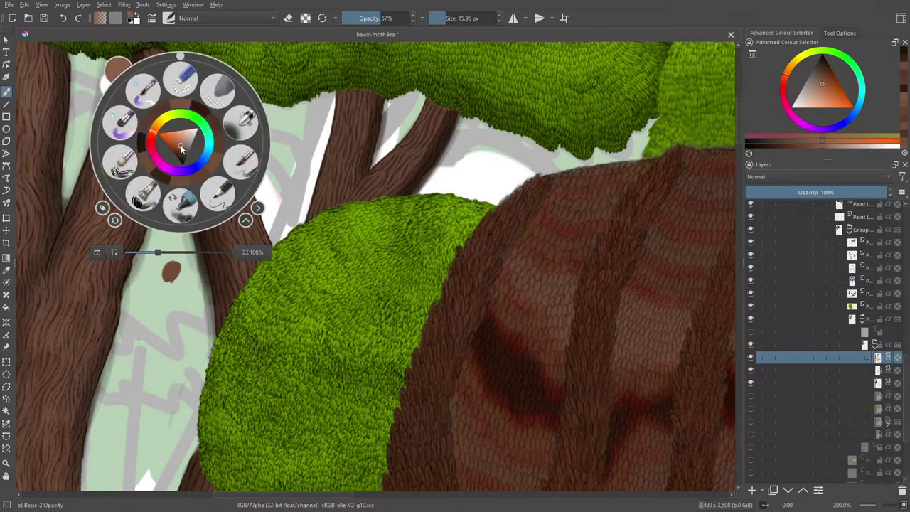
pyautogui.rightClick(173, 128)
pyautogui.moveTo(159, 59)
pyautogui.mouseDown()
pyautogui.moveTo(206, 146)
pyautogui.moveTo(153, 49)
pyautogui.moveTo(184, 107)
pyautogui.mouseUp()
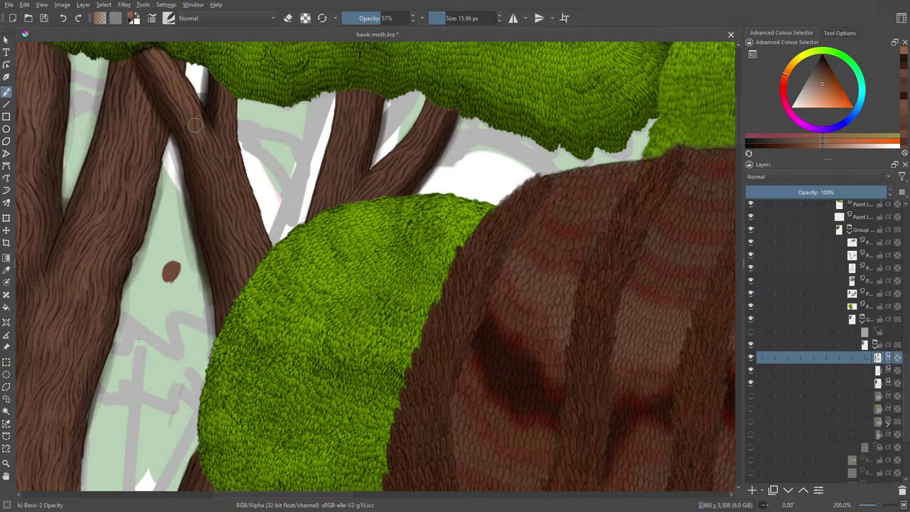
pyautogui.moveTo(212, 144); pyautogui.dragTo(228, 213)
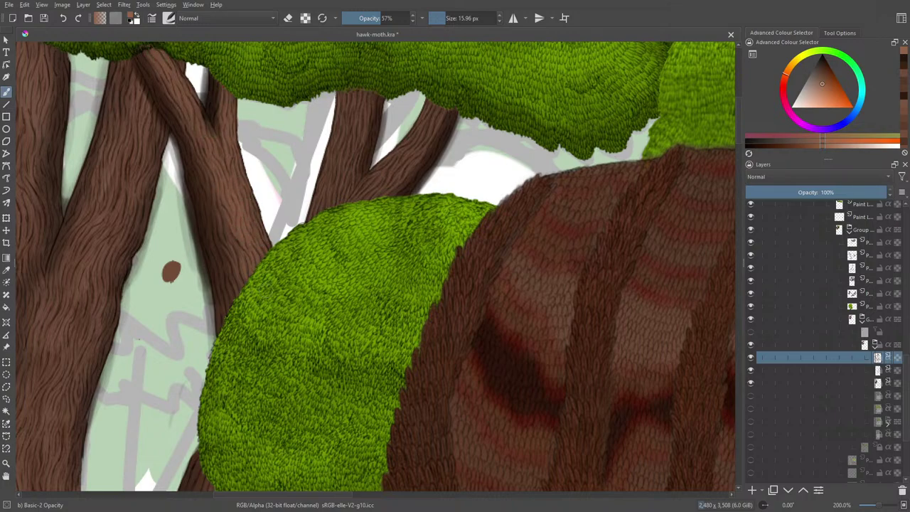
pyautogui.moveTo(348, 113); pyautogui.dragTo(327, 209)
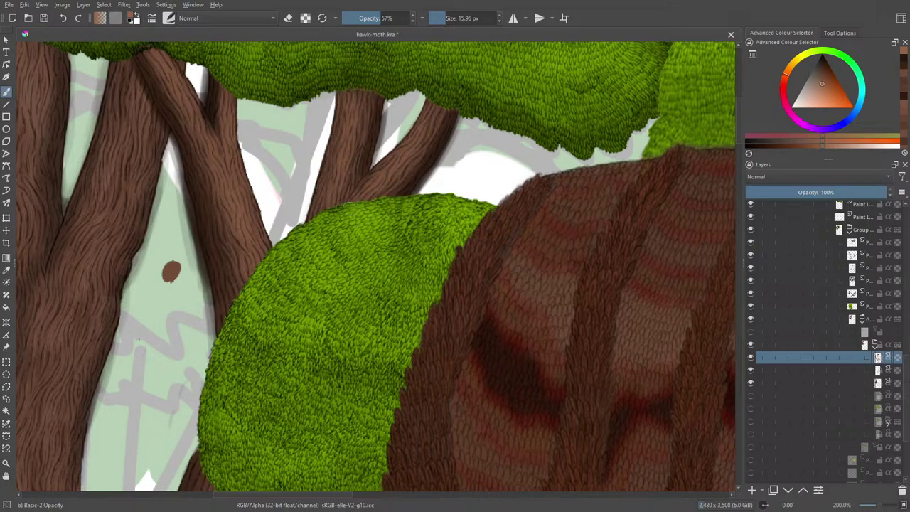
# Switch to the Eraser Soft preset at 67% opacity and 40.24 px, and soften the shading on the leaning trunk below its fork
pyautogui.scroll(-5, 209, 322)
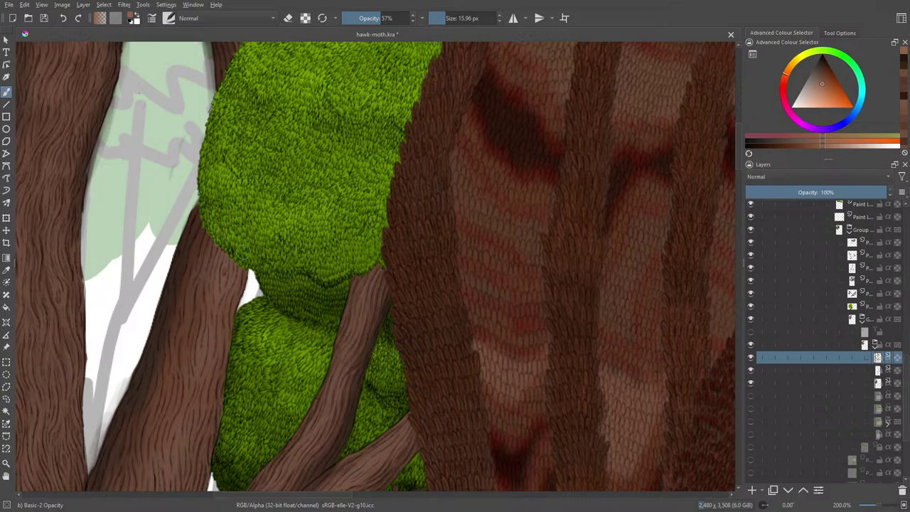
pyautogui.scroll(5, 739, 130)
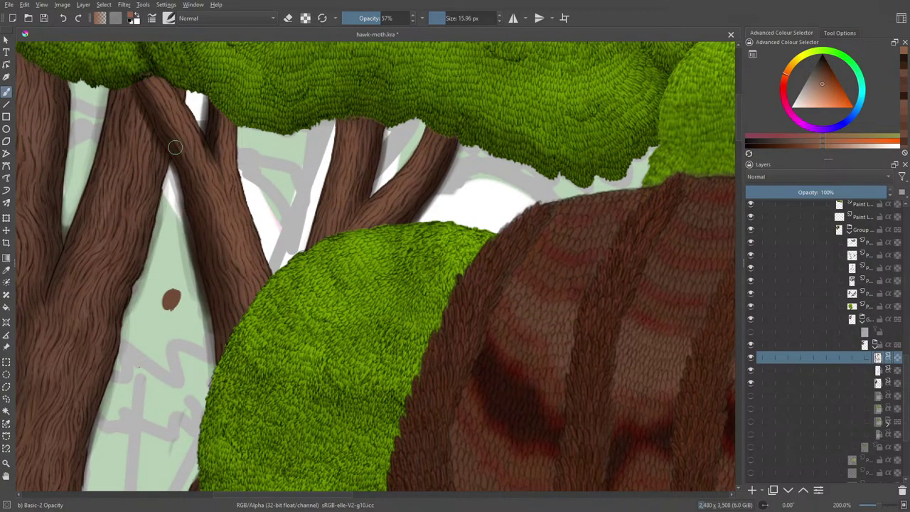
pyautogui.press('e')
pyautogui.click(169, 18)
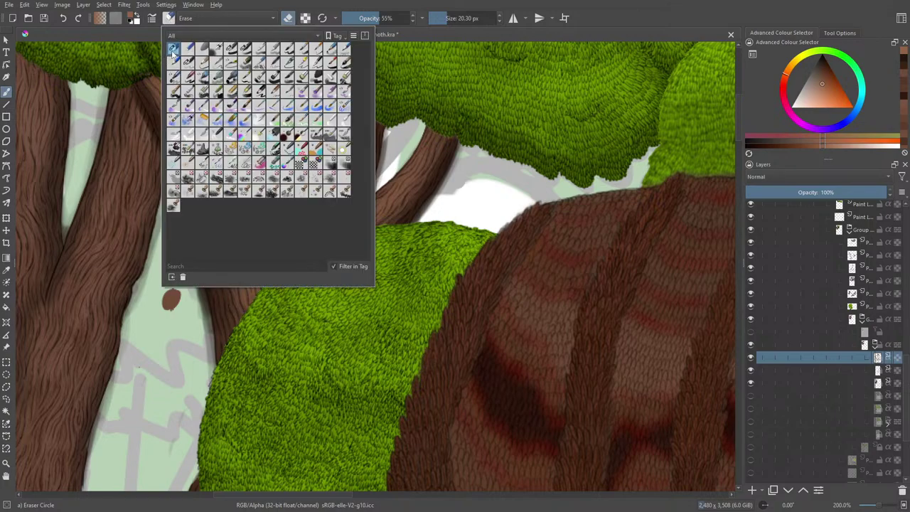
pyautogui.click(203, 49)
pyautogui.click(445, 15)
pyautogui.moveTo(380, 15); pyautogui.dragTo(390, 12)
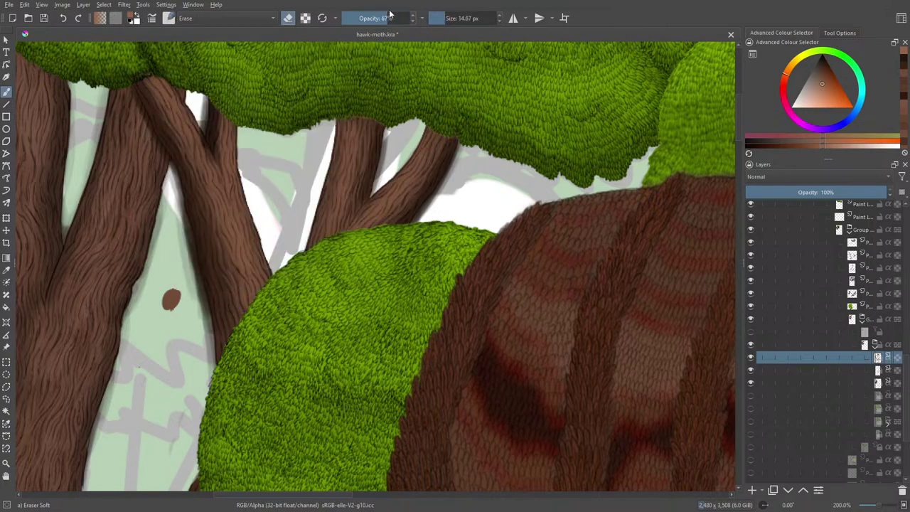
pyautogui.moveTo(454, 14); pyautogui.dragTo(470, 13)
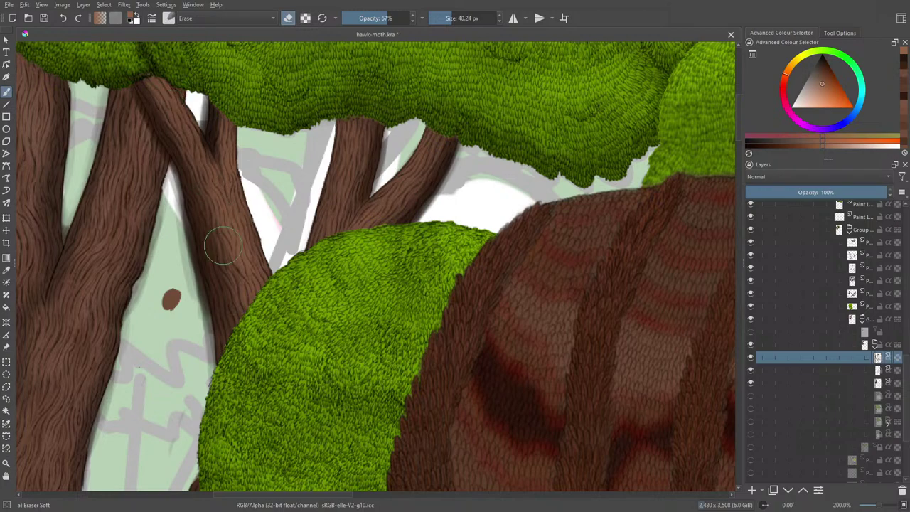
pyautogui.moveTo(206, 186); pyautogui.dragTo(211, 188)
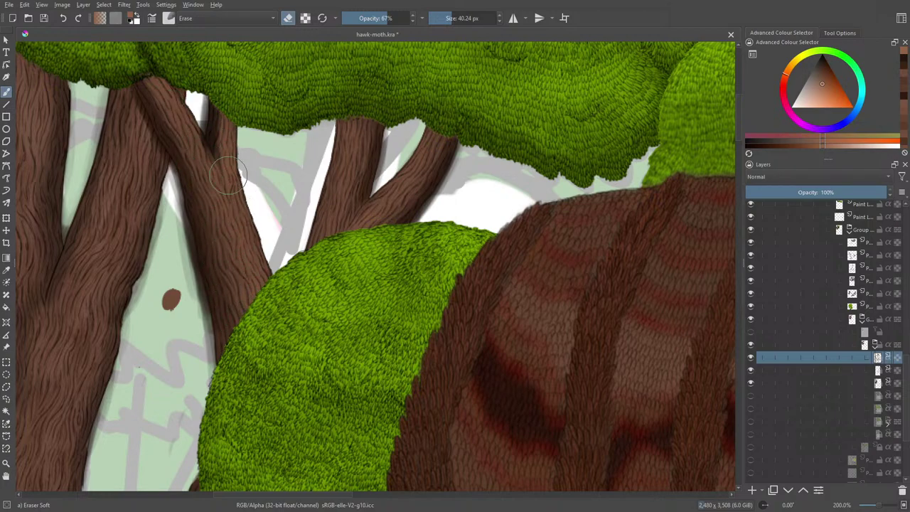
# Reduce the soft eraser to 5.35 px and erase the shading spilling past the left edges of the leaning trunk and its small upright branch
pyautogui.click(443, 15)
pyautogui.moveTo(449, 15); pyautogui.dragTo(444, 17)
pyautogui.click(442, 13)
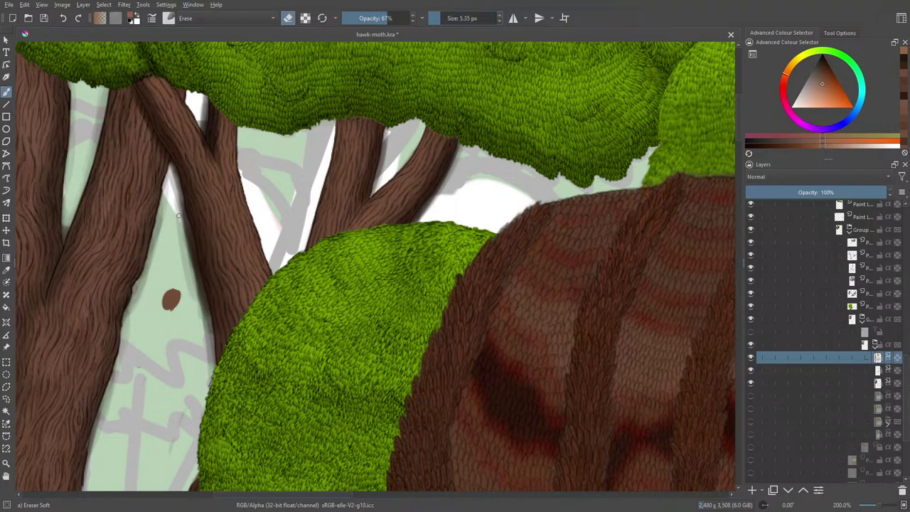
pyautogui.moveTo(172, 176); pyautogui.dragTo(174, 171)
pyautogui.moveTo(180, 209)
pyautogui.mouseDown()
pyautogui.moveTo(186, 245)
pyautogui.moveTo(178, 200)
pyautogui.mouseUp()
pyautogui.moveTo(184, 241)
pyautogui.mouseDown()
pyautogui.moveTo(188, 284)
pyautogui.moveTo(189, 240)
pyautogui.moveTo(197, 293)
pyautogui.moveTo(190, 235)
pyautogui.moveTo(211, 332)
pyautogui.moveTo(187, 239)
pyautogui.mouseUp()
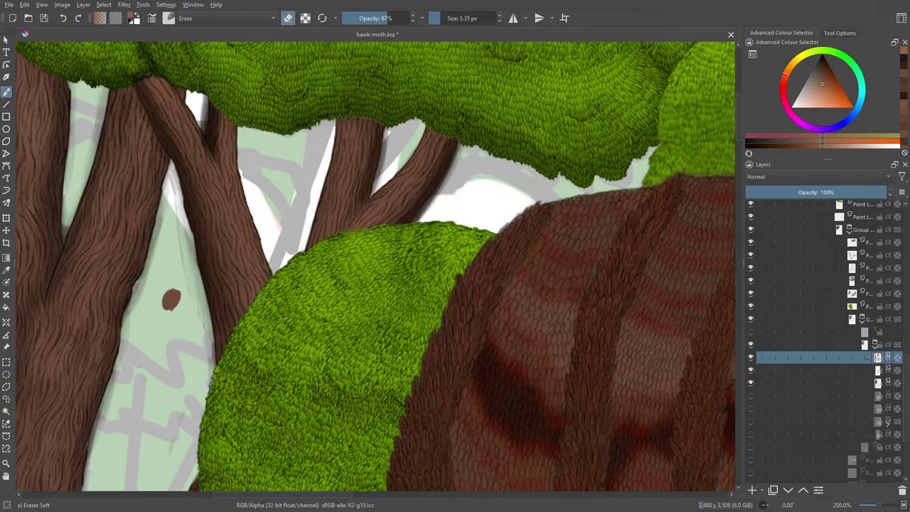
pyautogui.moveTo(205, 85); pyautogui.dragTo(205, 124)
# Set the soft eraser to 10.20 px and clear the spilled shading beside the forked trunk's slanted branch and the leaning trunk's left edge
pyautogui.click(443, 18)
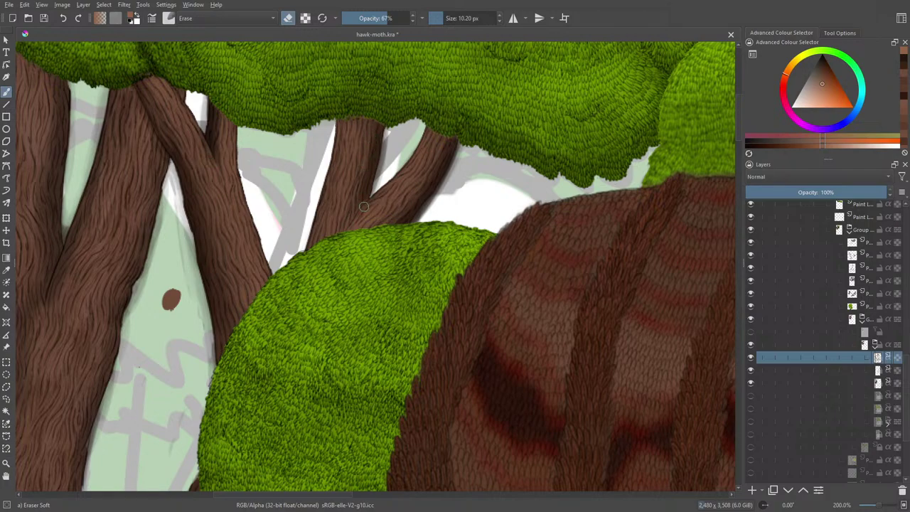
pyautogui.moveTo(436, 187)
pyautogui.mouseDown()
pyautogui.moveTo(427, 211)
pyautogui.moveTo(448, 160)
pyautogui.moveTo(419, 222)
pyautogui.moveTo(463, 142)
pyautogui.mouseUp()
pyautogui.moveTo(432, 197)
pyautogui.mouseDown()
pyautogui.moveTo(417, 217)
pyautogui.moveTo(449, 137)
pyautogui.mouseUp()
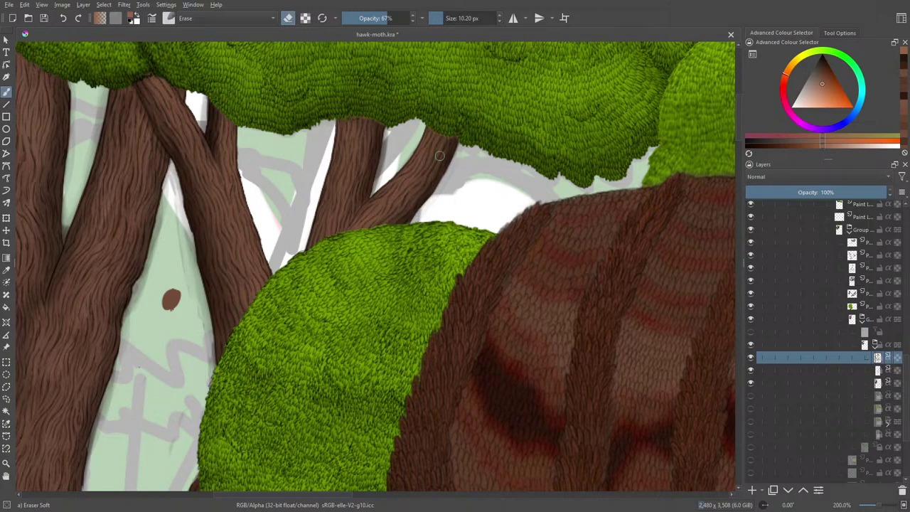
pyautogui.moveTo(423, 218); pyautogui.dragTo(462, 154)
pyautogui.moveTo(164, 202)
pyautogui.mouseDown()
pyautogui.moveTo(169, 181)
pyautogui.moveTo(208, 340)
pyautogui.moveTo(201, 302)
pyautogui.moveTo(209, 384)
pyautogui.moveTo(184, 232)
pyautogui.moveTo(201, 319)
pyautogui.moveTo(193, 293)
pyautogui.mouseUp()
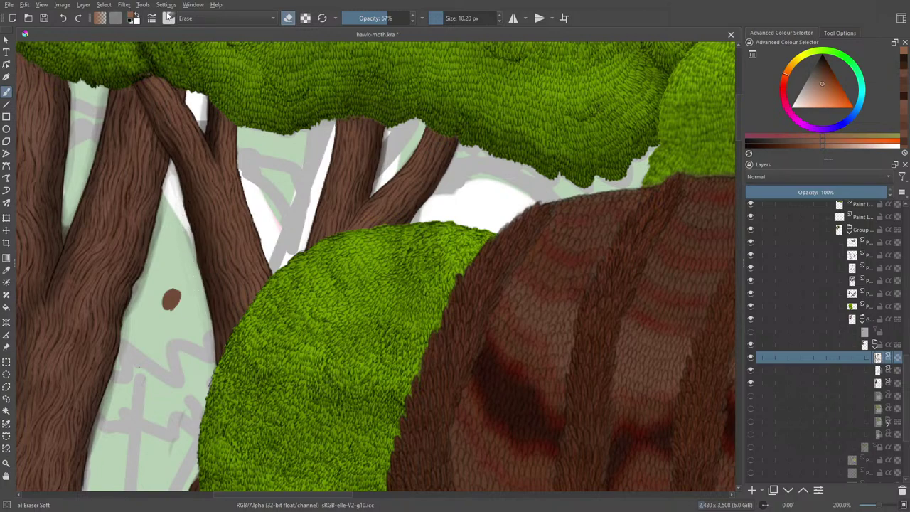
# Switch to the Eraser Circle preset and raise its opacity to 100%
pyautogui.press('/')
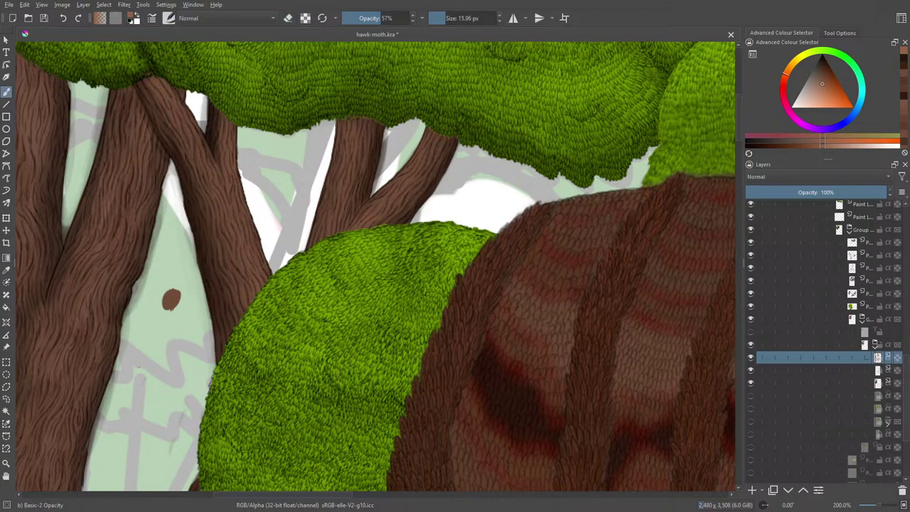
pyautogui.click(169, 17)
pyautogui.click(174, 50)
pyautogui.rightClick(178, 354)
pyautogui.click(189, 118)
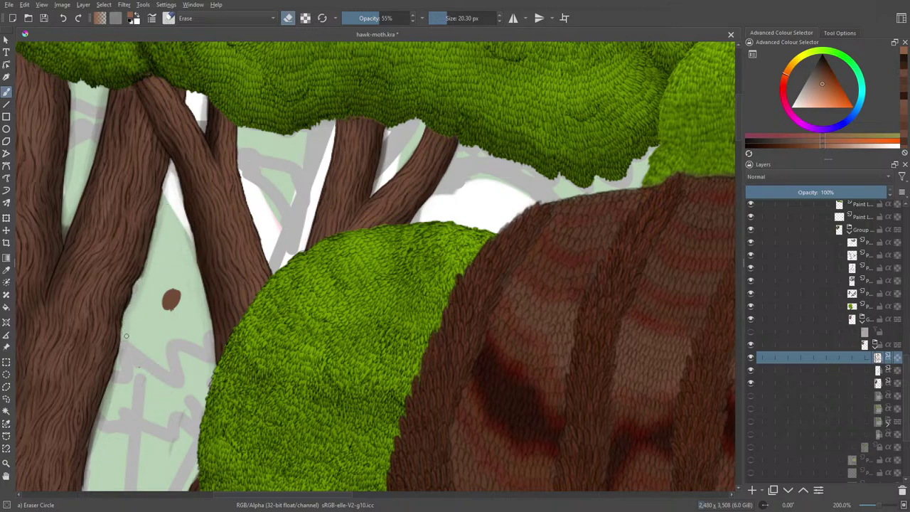
pyautogui.press('o')
pyautogui.press('o')
pyautogui.press('o')
pyautogui.press('o')
pyautogui.press('o')
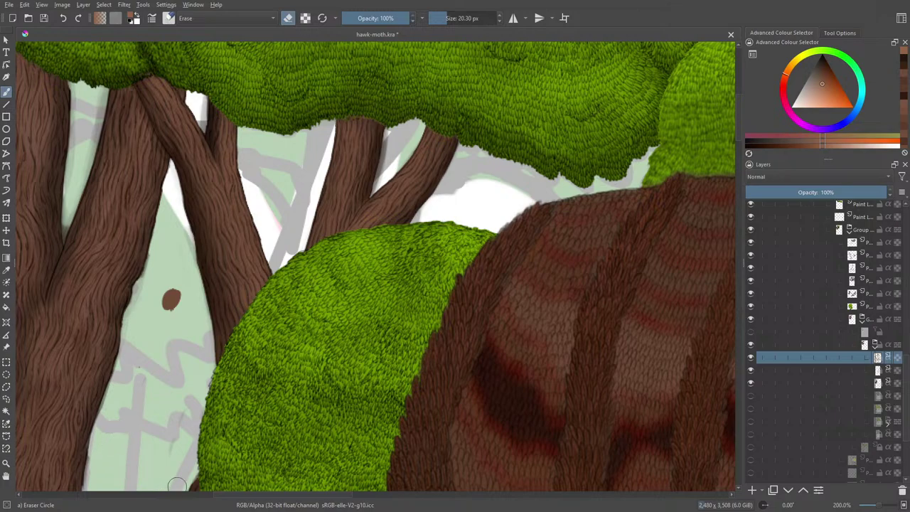
pyautogui.moveTo(224, 495); pyautogui.dragTo(186, 504)
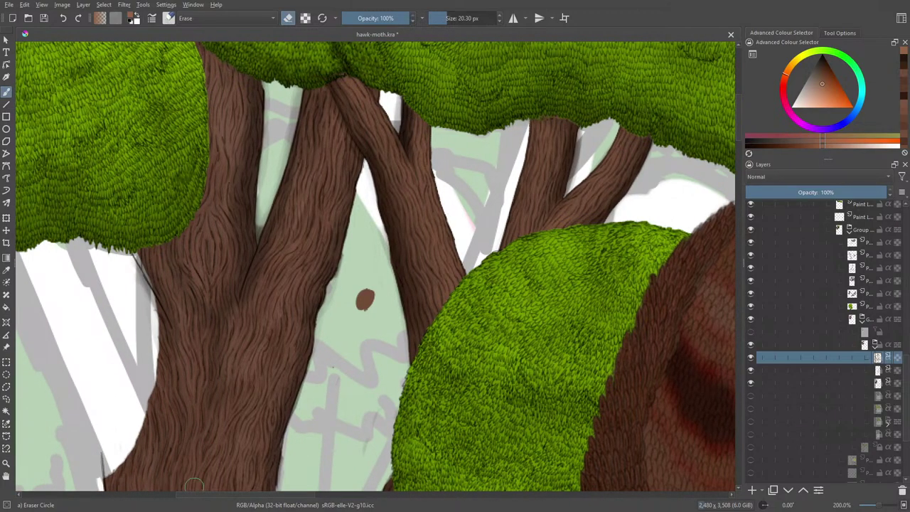
# Check the trunk artwork by toggling the visibility of the brown base layer and of the whole tree group
pyautogui.click(750, 384)
pyautogui.click(751, 384)
pyautogui.click(751, 384)
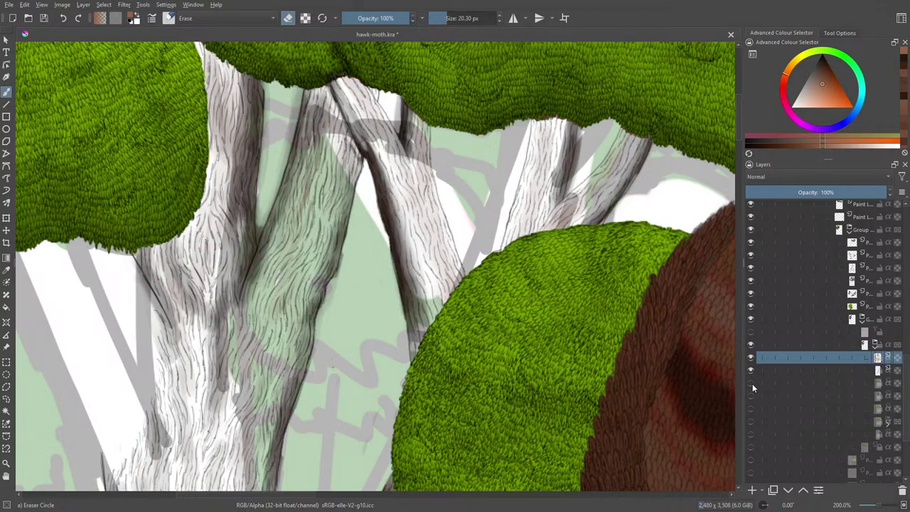
pyautogui.click(752, 383)
pyautogui.click(751, 383)
pyautogui.click(751, 383)
pyautogui.click(751, 230)
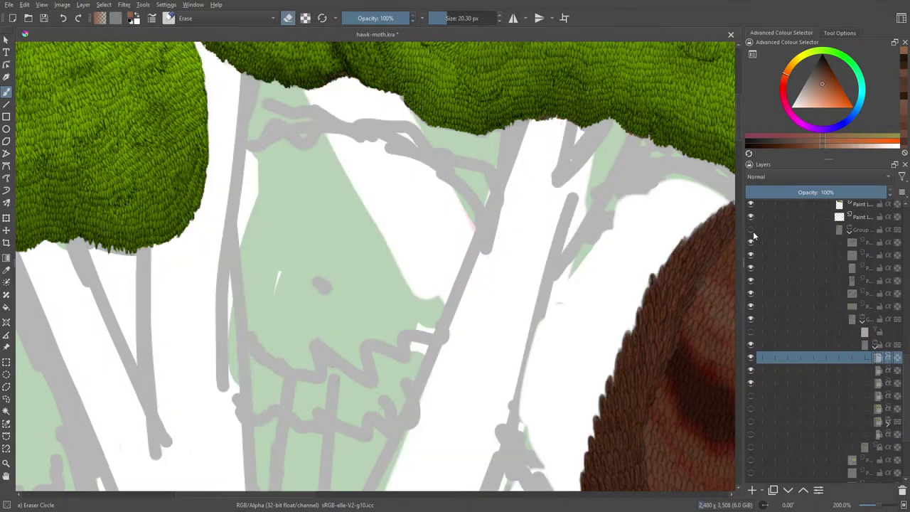
pyautogui.click(752, 231)
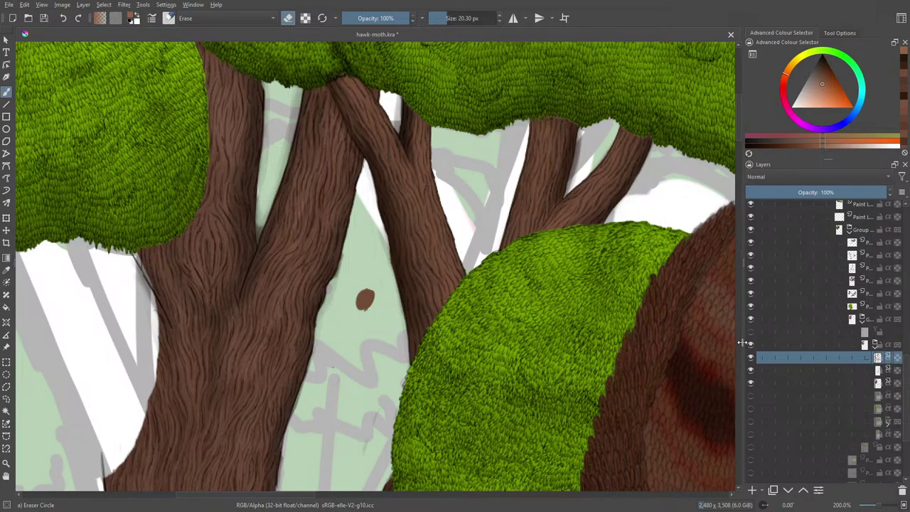
# Erase the stray shading along the right edge of the large central trunk with the hard eraser
pyautogui.scroll(-8, 288, 346)
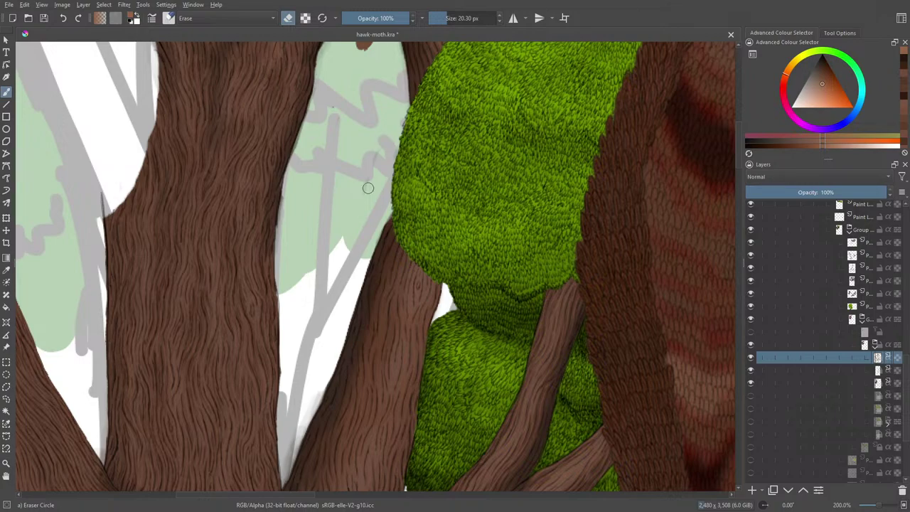
pyautogui.moveTo(285, 192); pyautogui.dragTo(280, 257)
pyautogui.scroll(5, 731, 108)
pyautogui.scroll(-4, 731, 108)
pyautogui.moveTo(742, 143); pyautogui.dragTo(750, 145)
# Show the hidden foliage layers behind the trunks together with their dark texture strands layer
pyautogui.moveTo(879, 505); pyautogui.dragTo(876, 507)
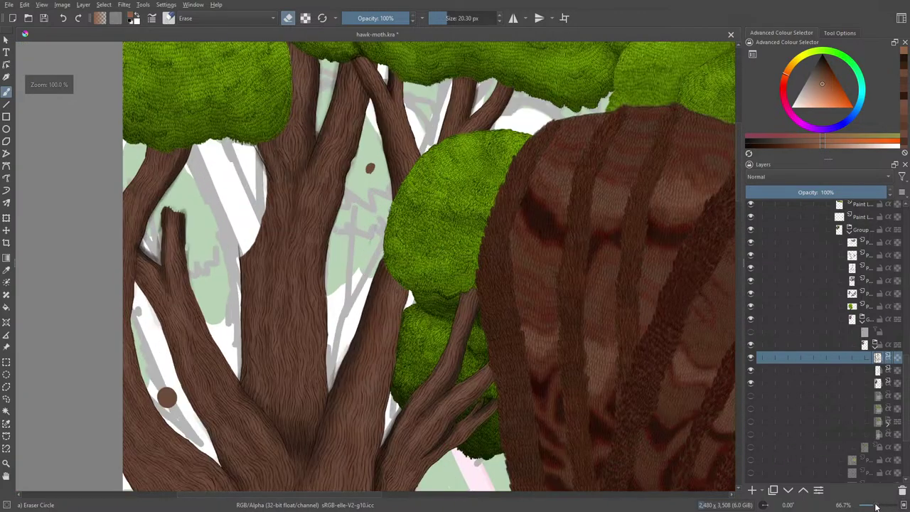
pyautogui.click(750, 409)
pyautogui.click(750, 421)
pyautogui.moveTo(768, 460)
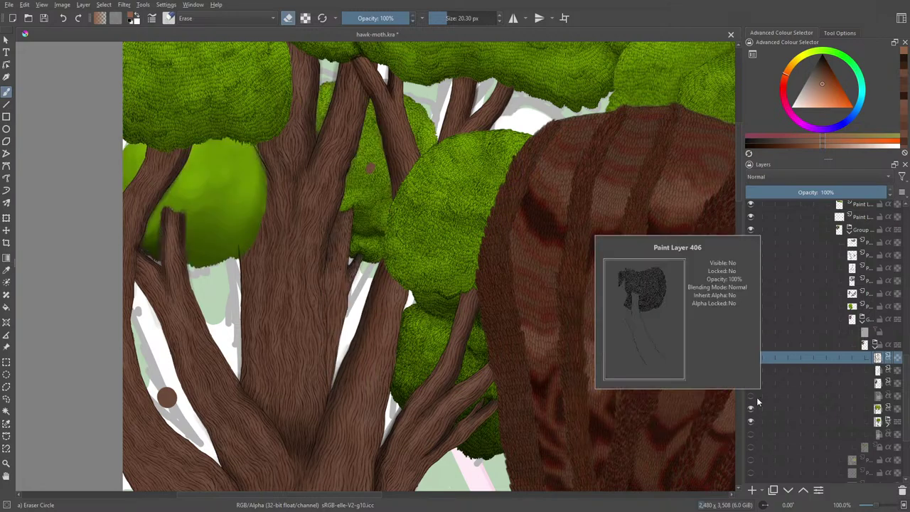
pyautogui.click(752, 395)
pyautogui.moveTo(754, 457)
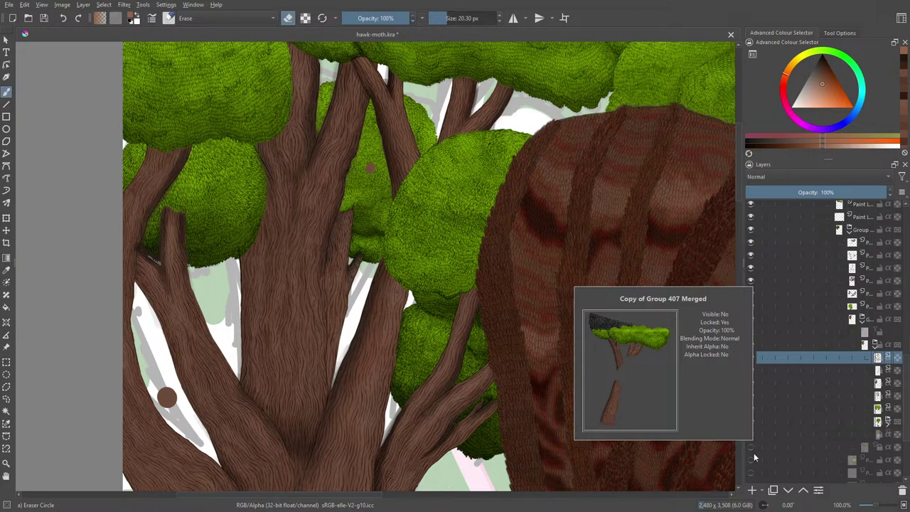
# Select the brown trunk base layer and erase the stray brown spot between the trunks with Eraser Circle
pyautogui.click(852, 384)
pyautogui.moveTo(851, 374)
pyautogui.press('/')
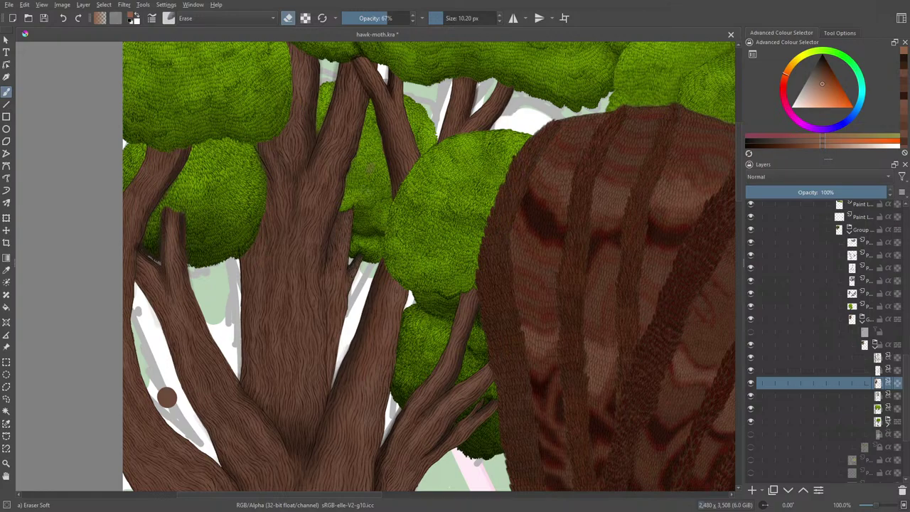
pyautogui.press('/')
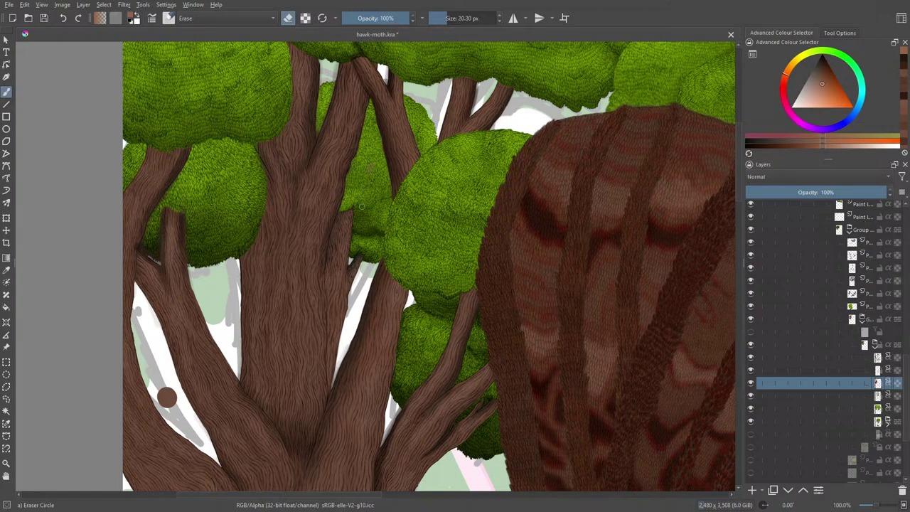